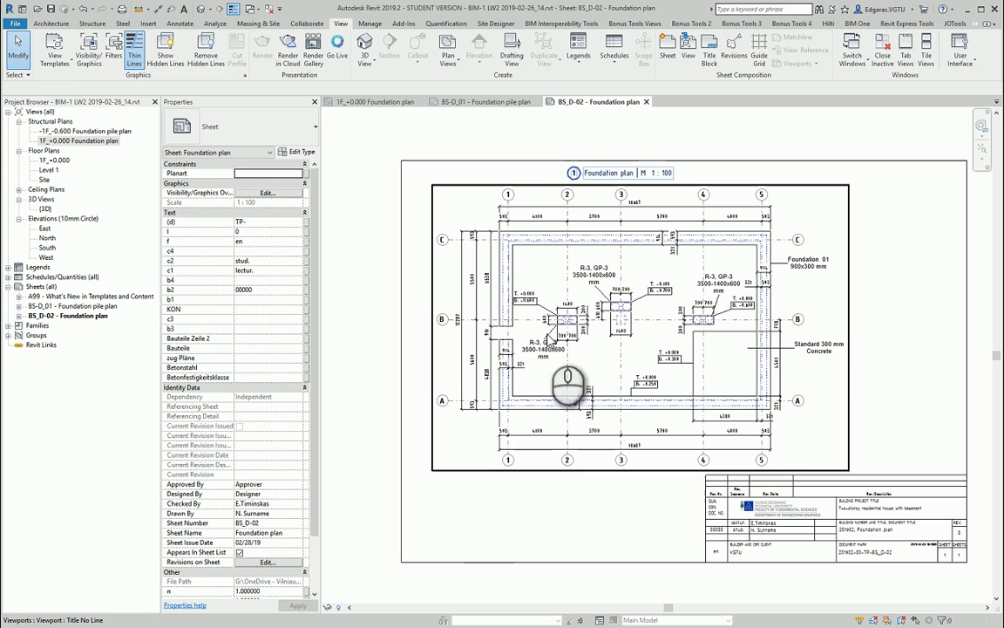
Move the Foundation plan viewport closer to the sheet's left edge
click(554, 317)
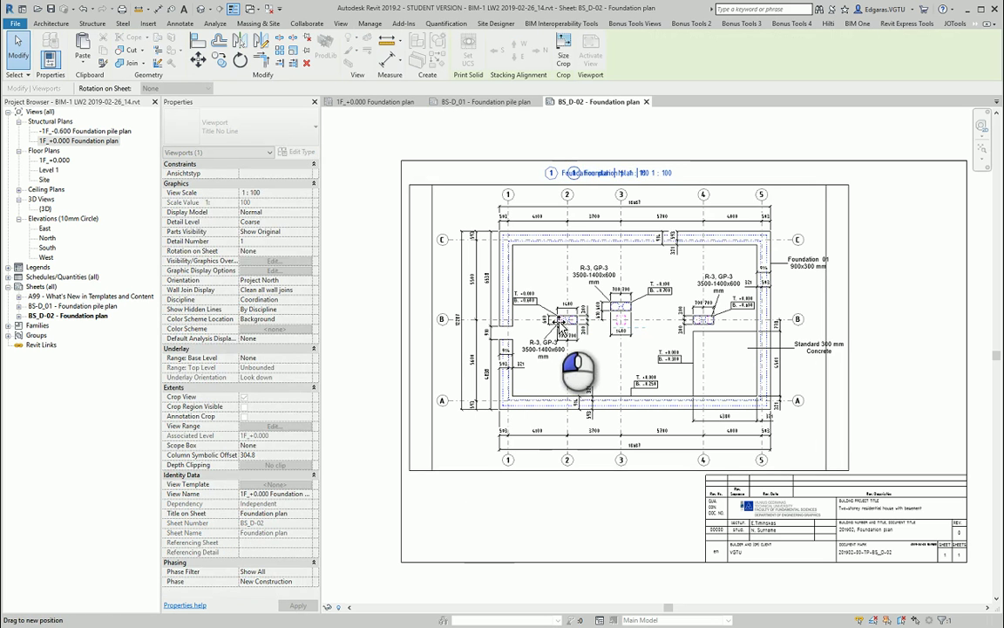
drag(554, 318, 503, 311)
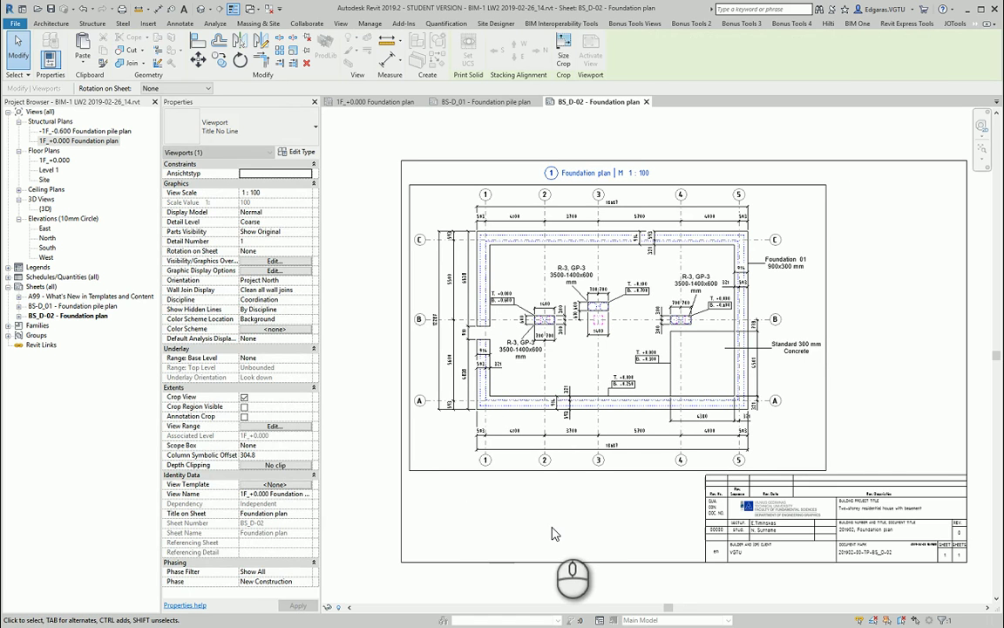
click(552, 534)
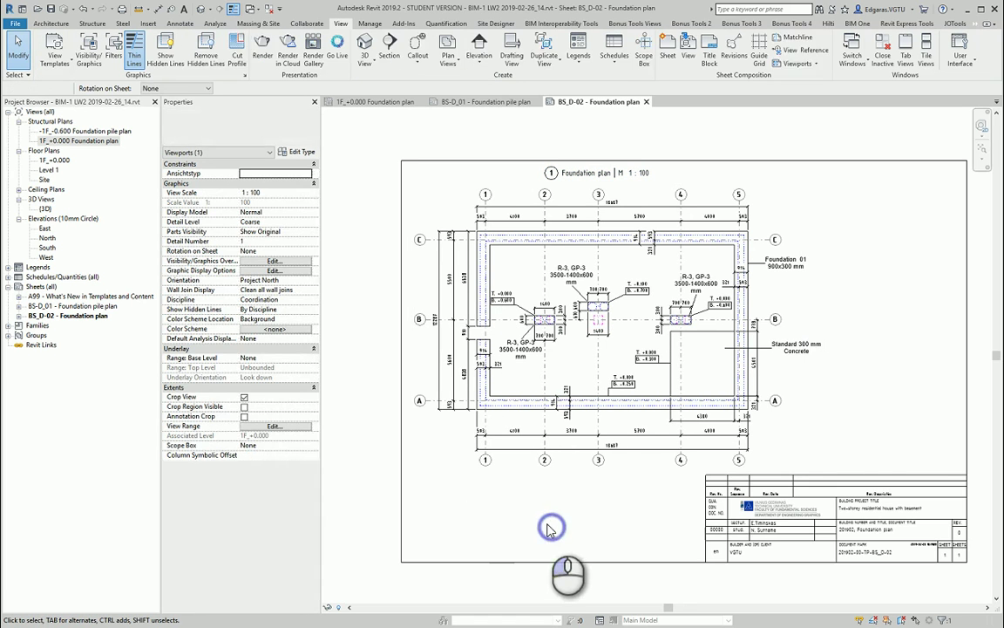
Place the Structural Foundation Schedule on sheet BS_D-02 above the title block
click(7, 278)
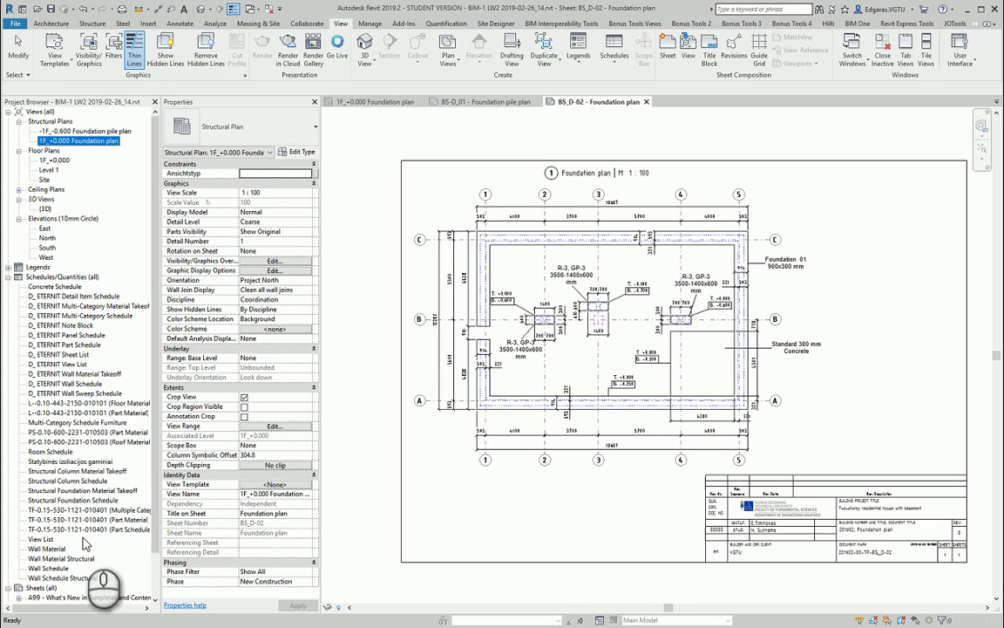
click(106, 501)
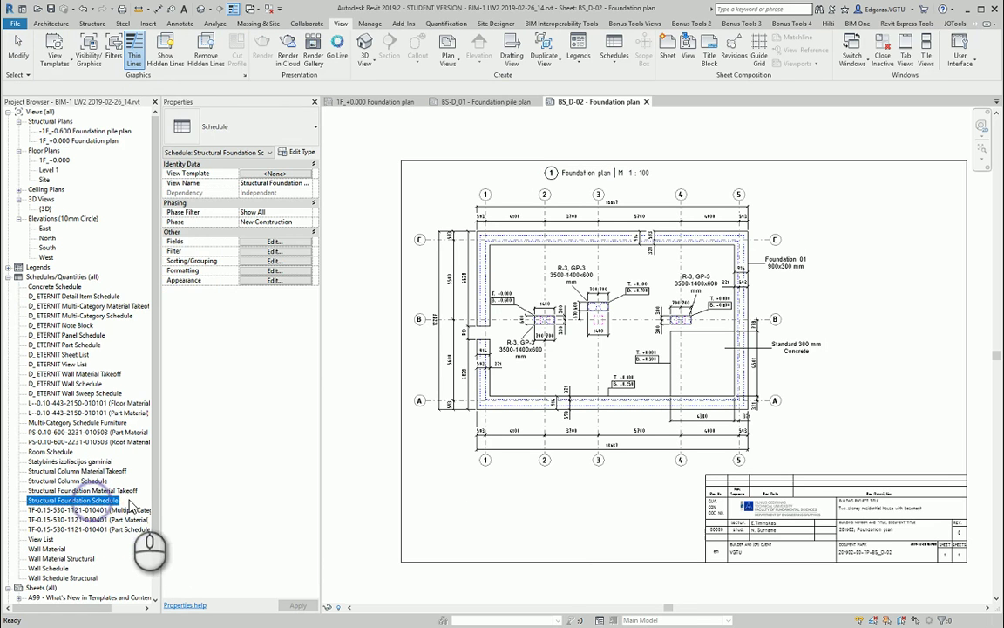
drag(106, 501, 555, 520)
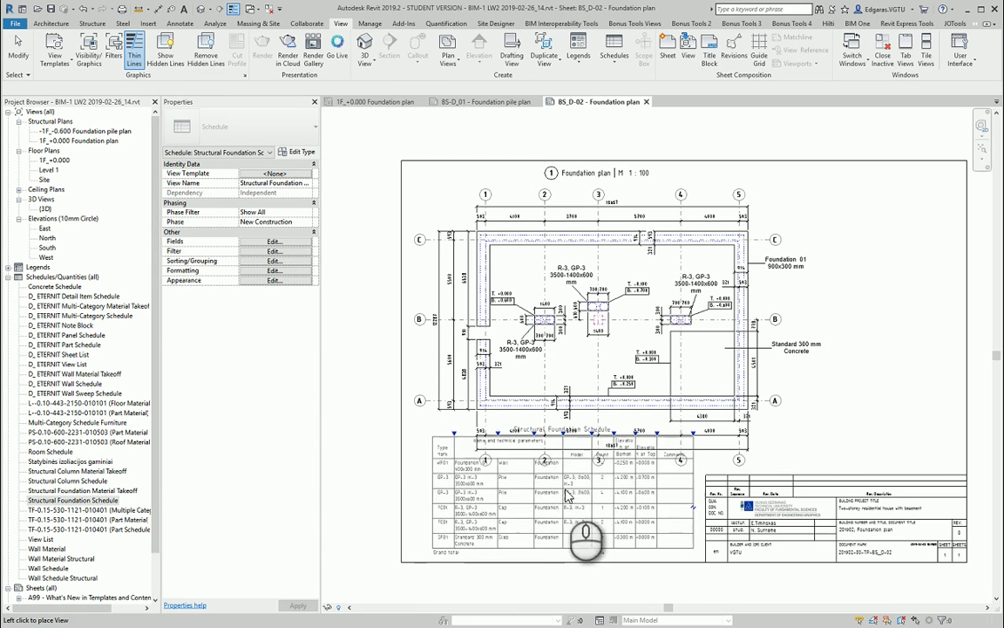
click(835, 410)
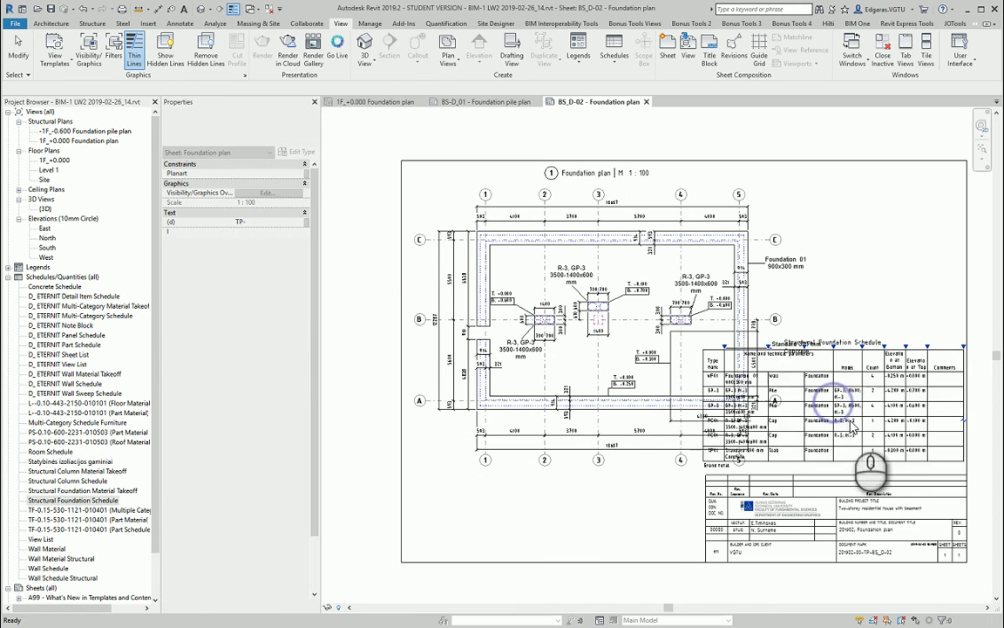
Move the schedule so its lower-left corner sits on the title block's upper-left corner
scroll(835, 410, up, 3)
key(m)
key(v)
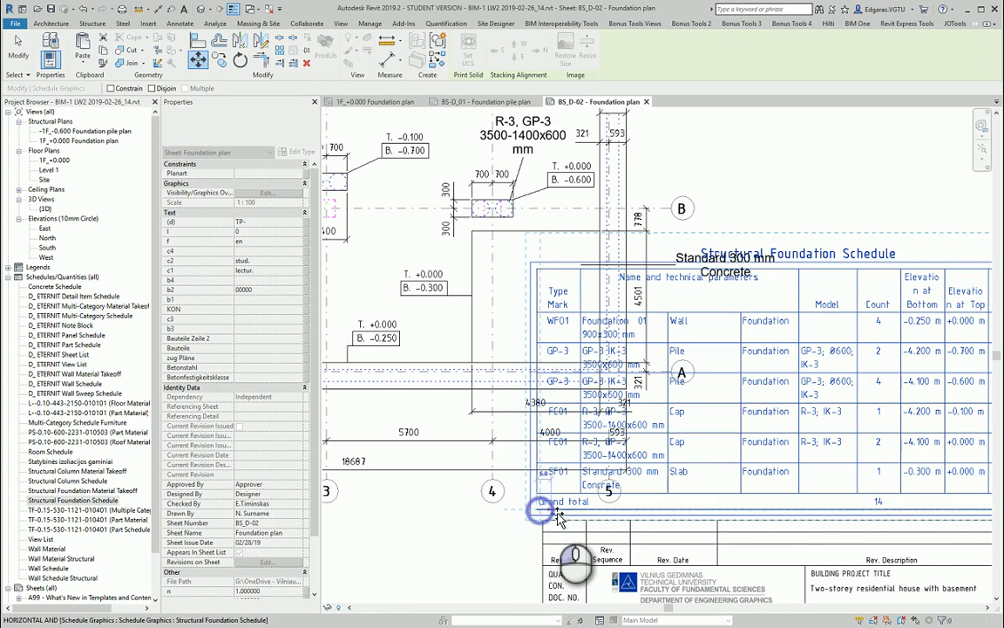
click(540, 516)
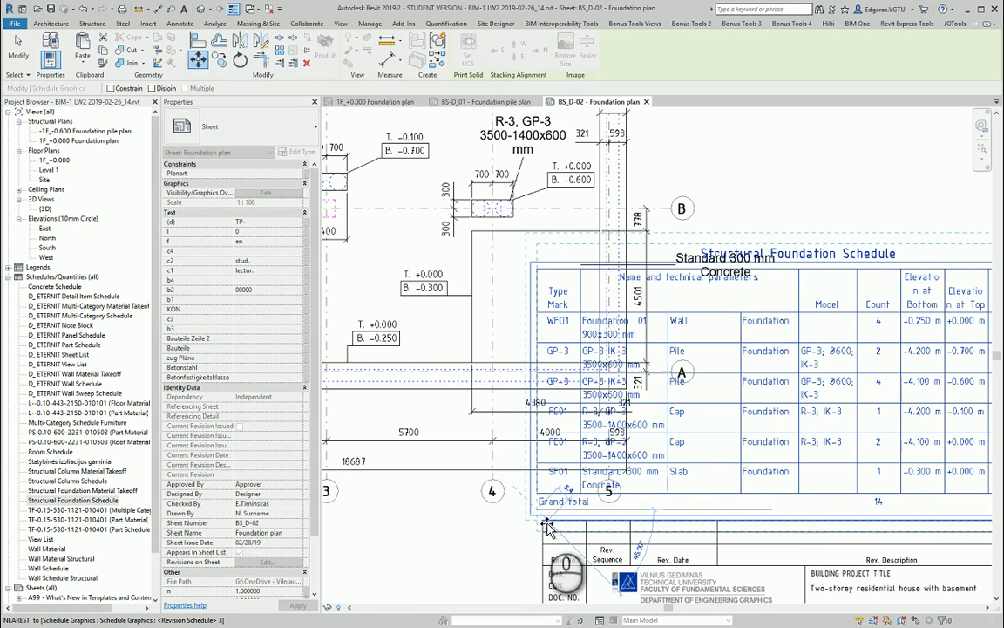
click(545, 521)
scroll(519, 384, down, 2)
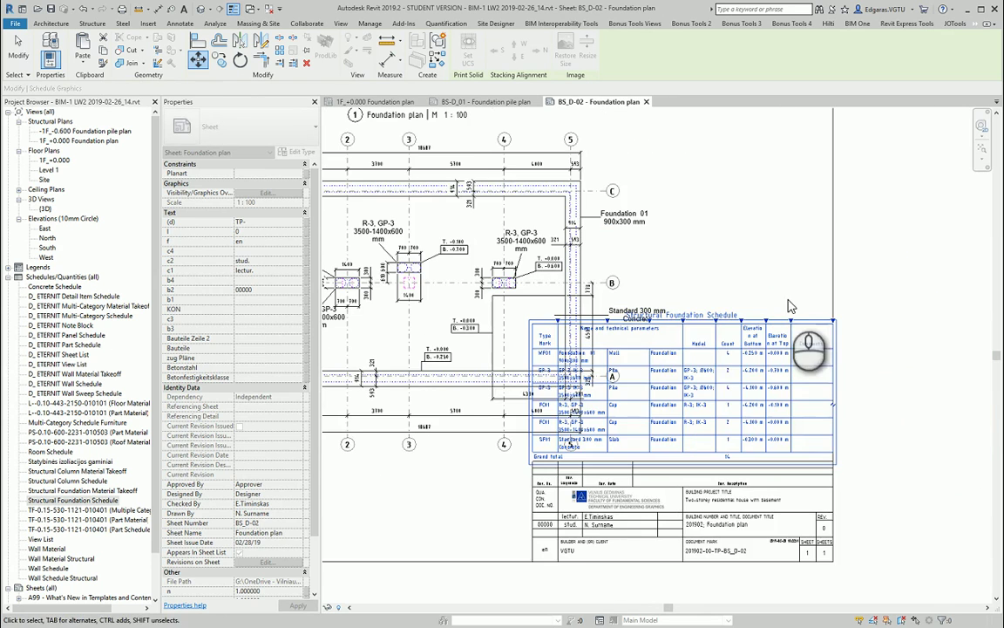
middle_drag(664, 365, 714, 383)
scroll(714, 383, down, 3)
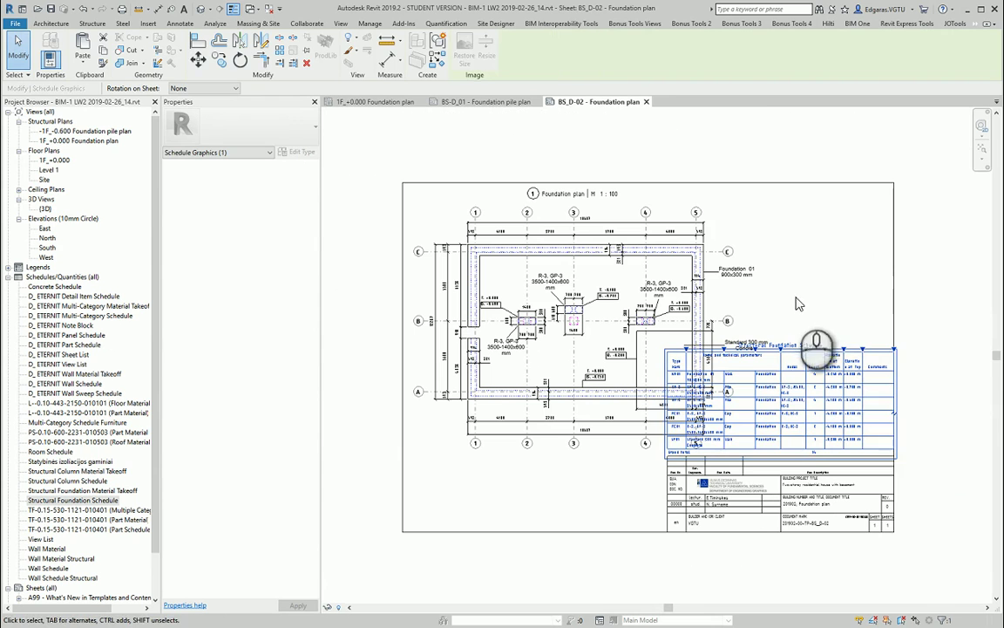
Shift the Foundation plan viewport to the right so it sits nearer the middle of the sheet
click(816, 287)
drag(600, 286, 647, 288)
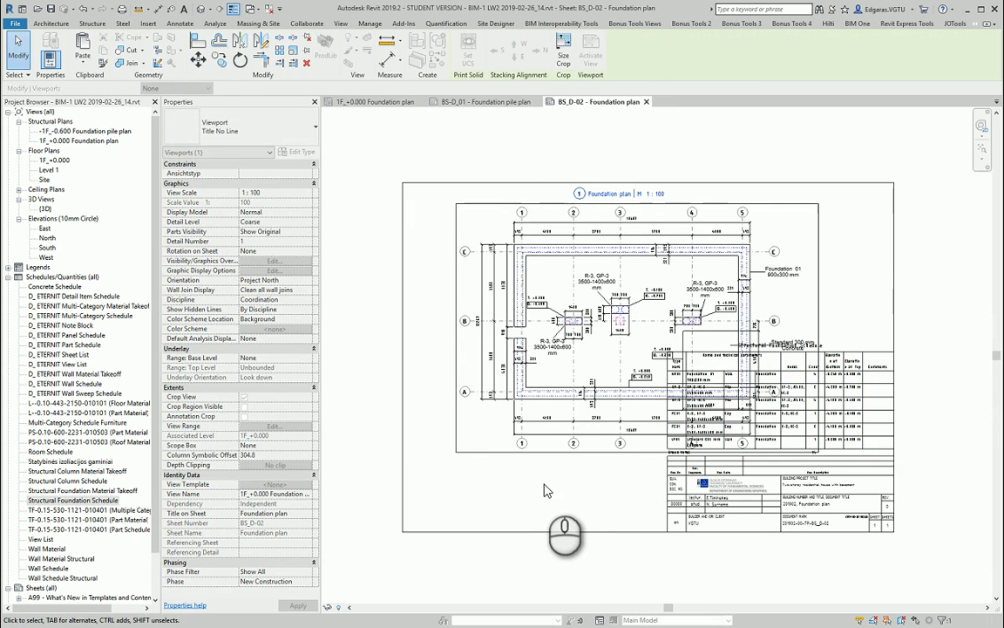
click(546, 481)
Move the schedule beside the title block, aligning its lower-right corner with the title block's lower-left corner
drag(838, 429, 600, 478)
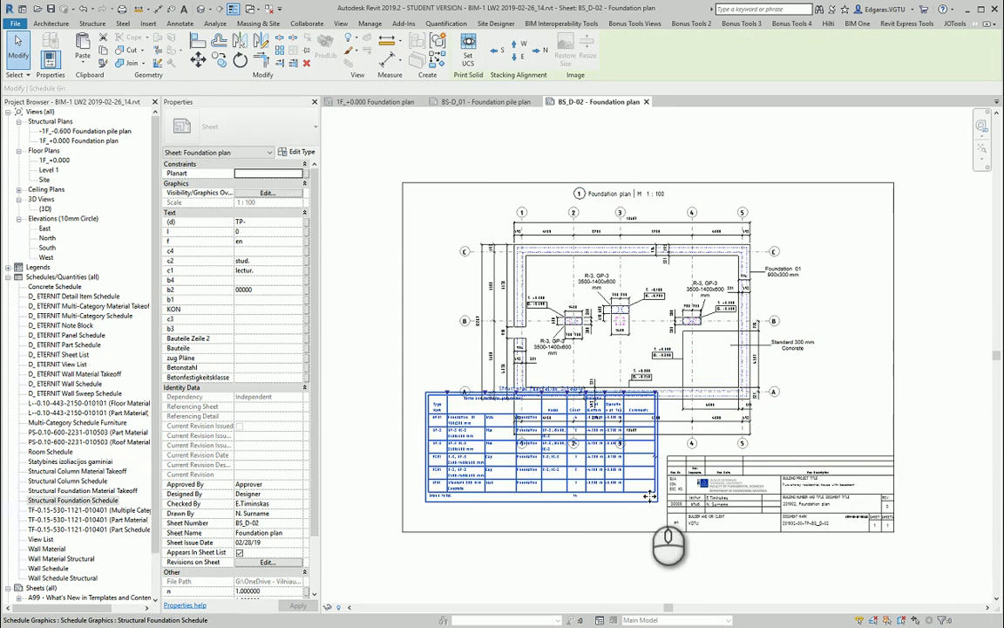
scroll(660, 495, up, 1)
scroll(661, 495, up, 2)
key(m)
key(v)
click(658, 500)
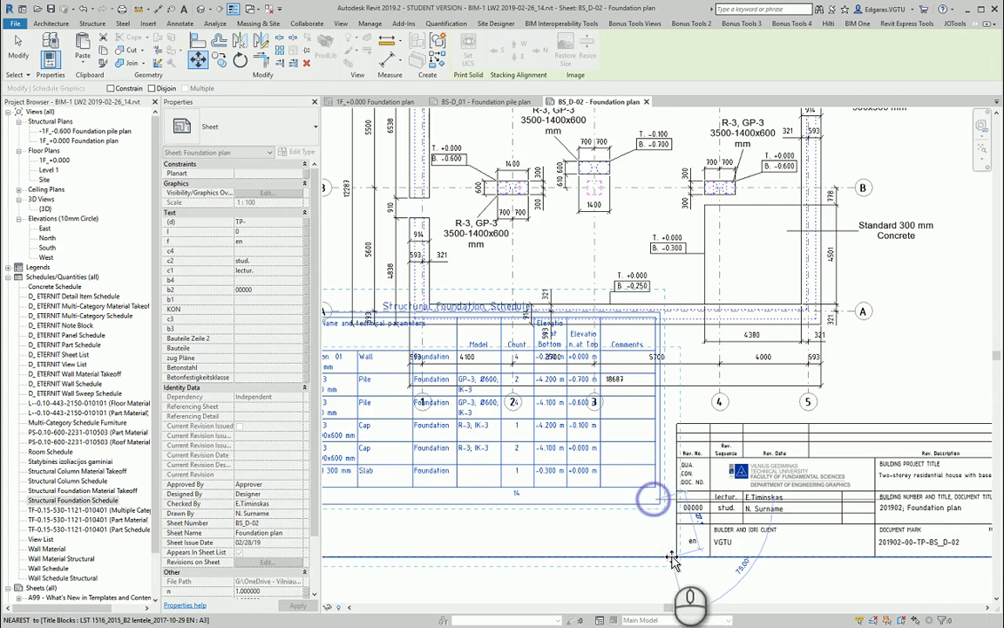
click(677, 556)
scroll(779, 426, down, 2)
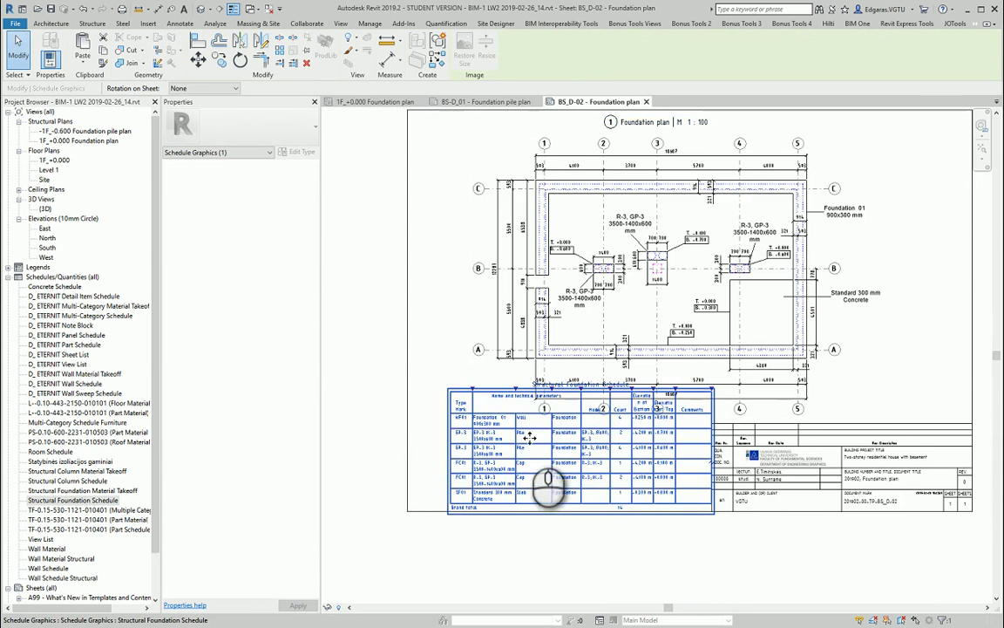
Widen the schedule's first name and technical parameters column and the Model column so their entries fit on one line
scroll(521, 446, up, 2)
scroll(523, 520, down, 3)
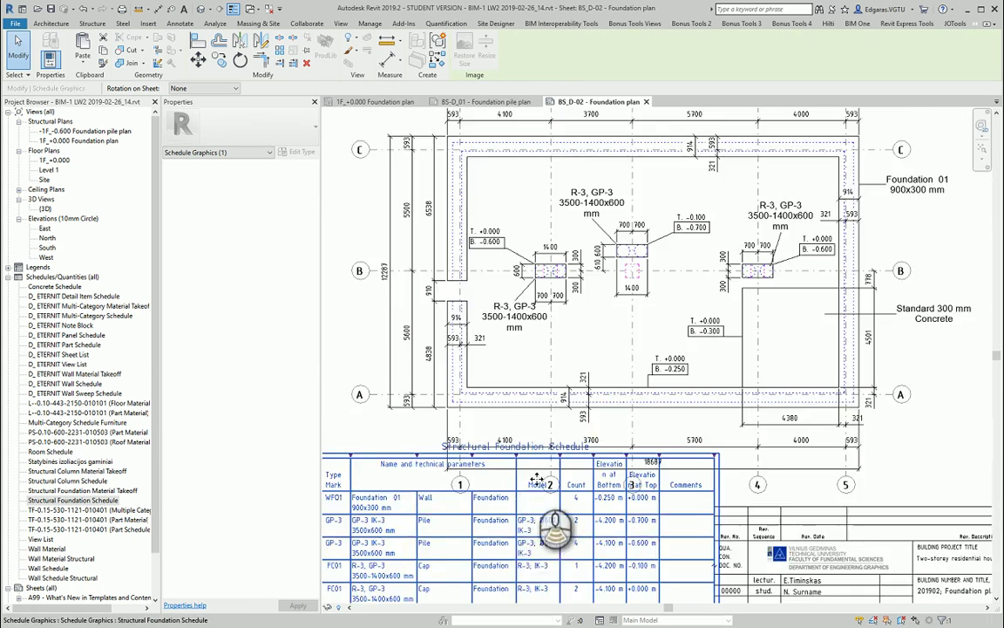
scroll(514, 516, up, 3)
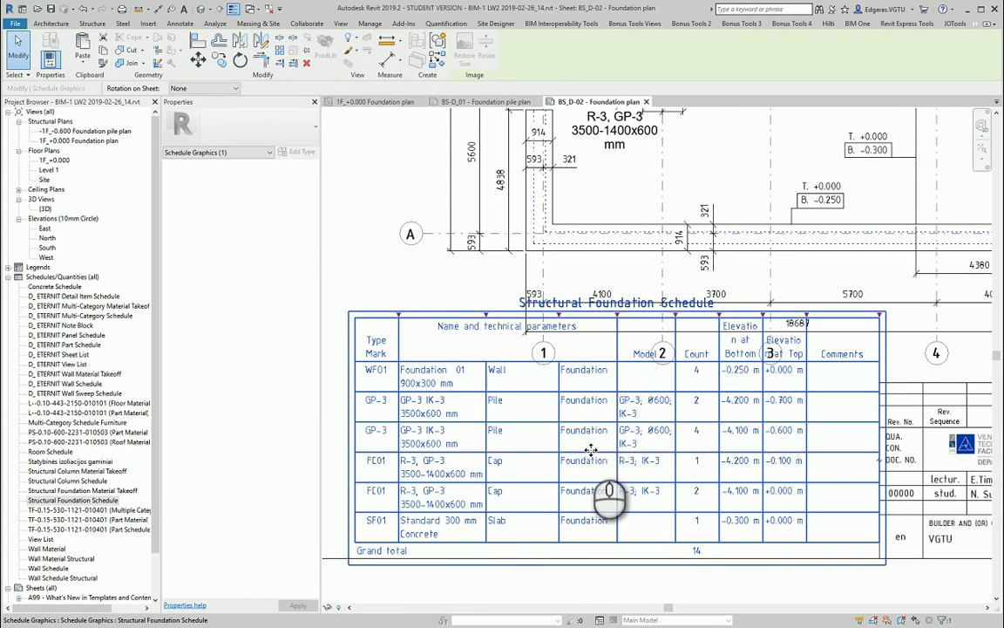
scroll(642, 449, down, 3)
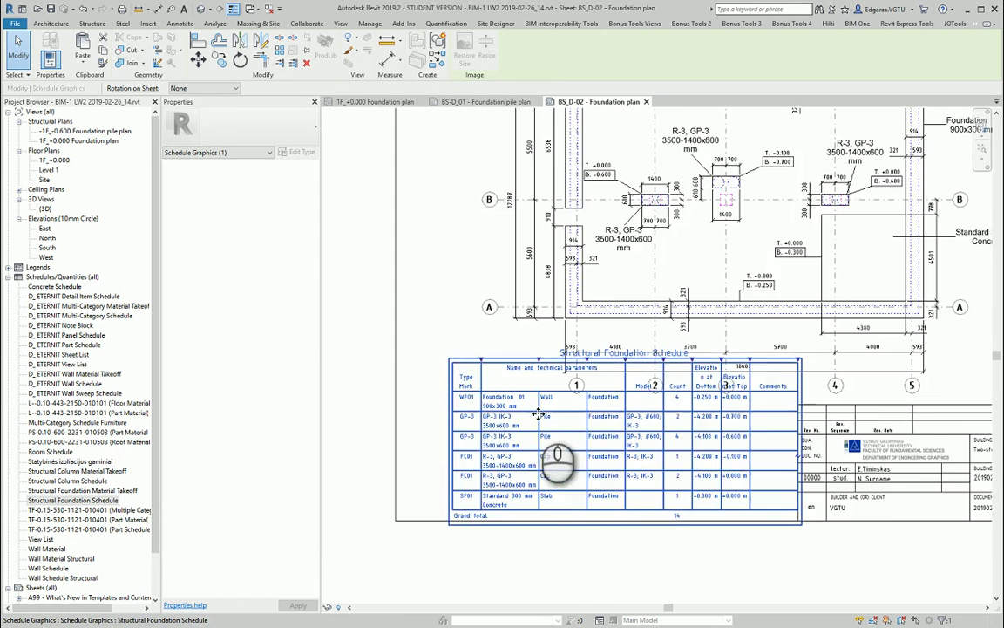
scroll(549, 488, up, 2)
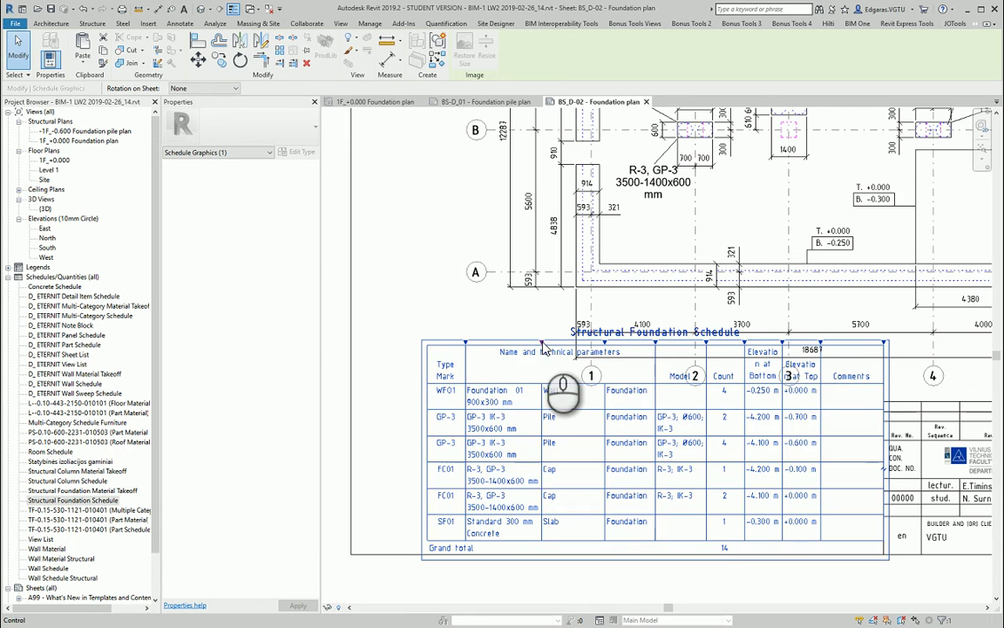
drag(543, 348, 593, 349)
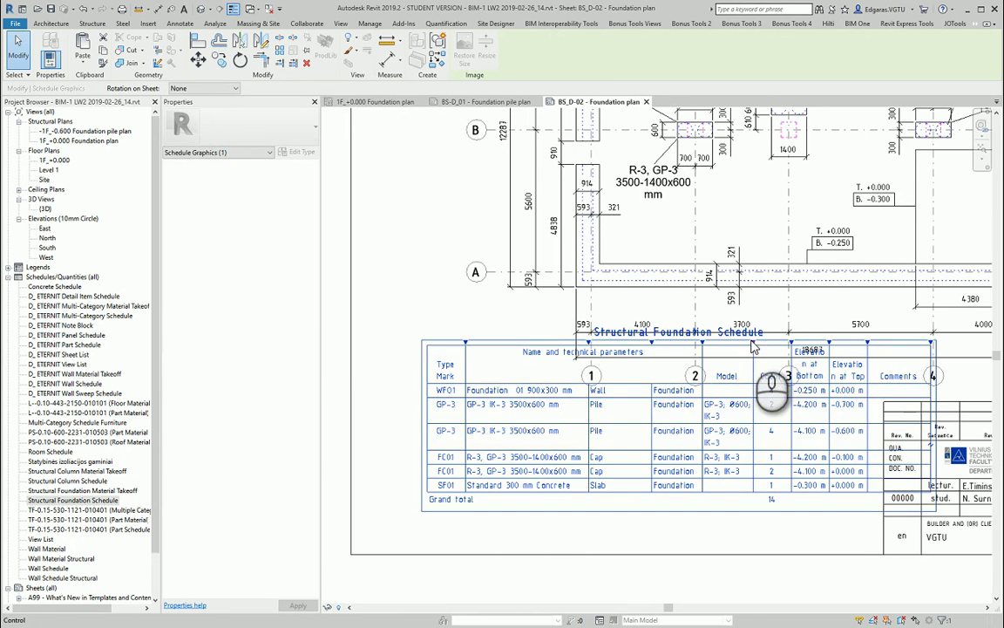
drag(754, 347, 791, 349)
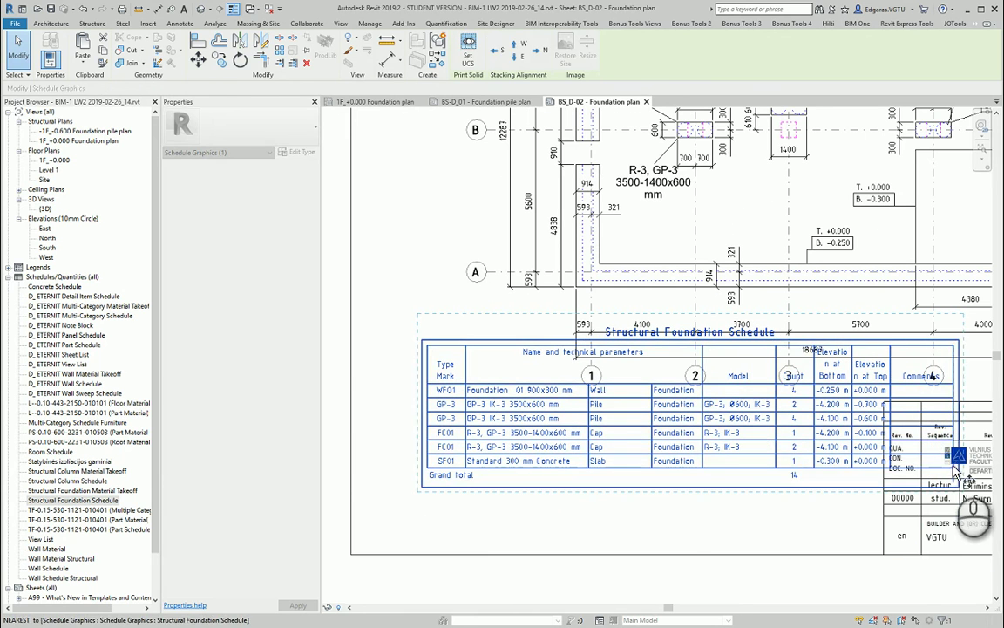
Move the widened schedule so its lower-right corner snaps to the title block's lower-left corner
click(953, 467)
click(661, 456)
key(f)
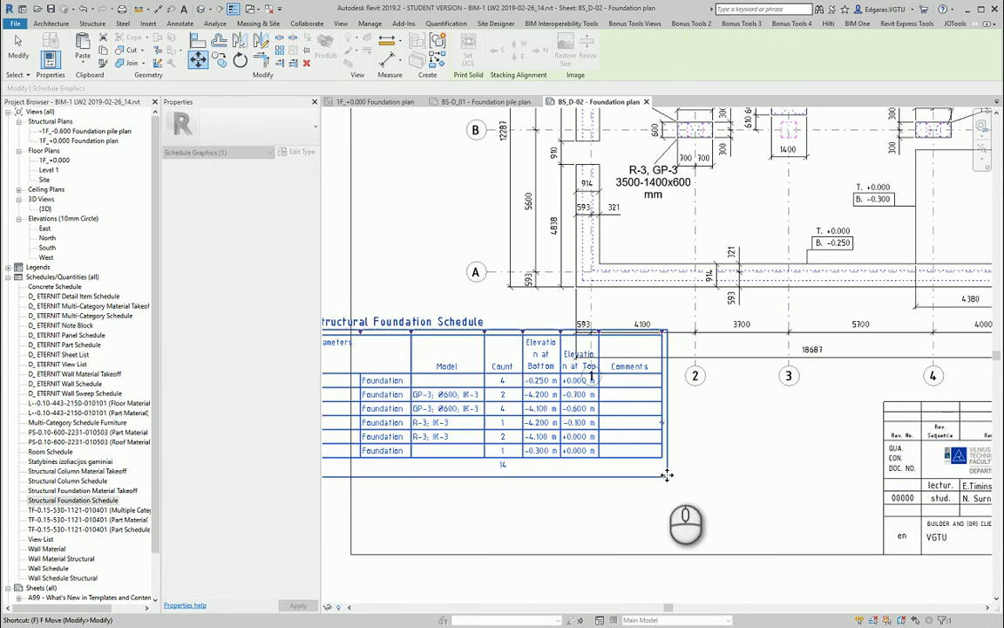
click(662, 473)
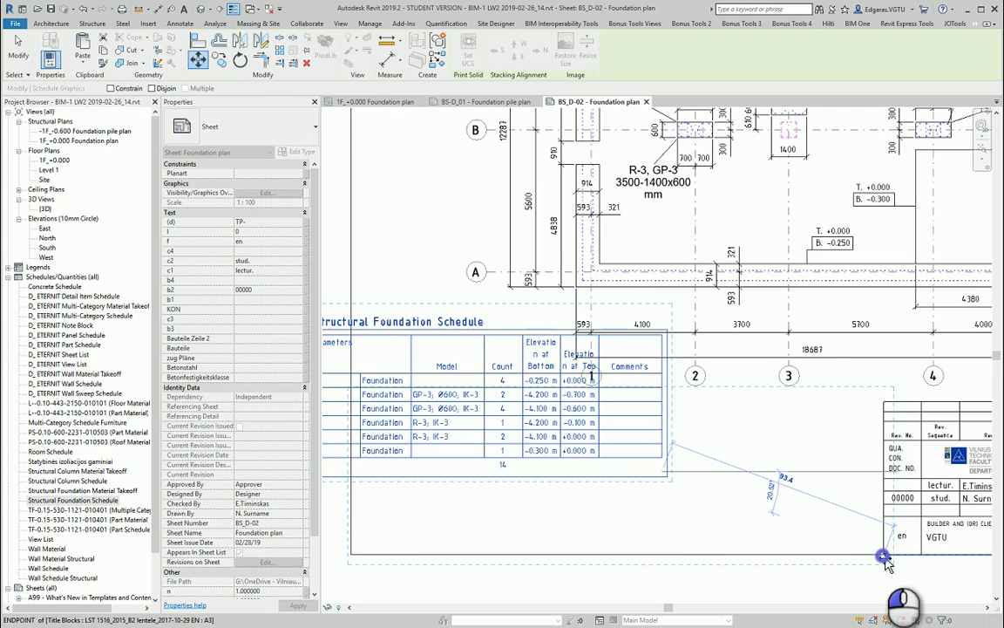
click(883, 561)
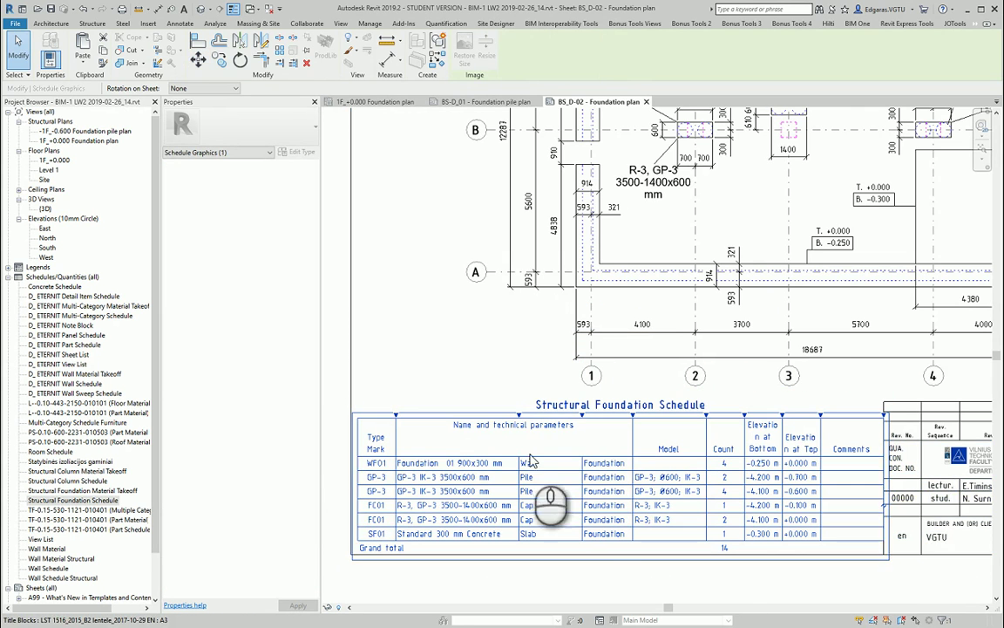
scroll(371, 501, up, 3)
click(400, 315)
scroll(464, 285, down, 2)
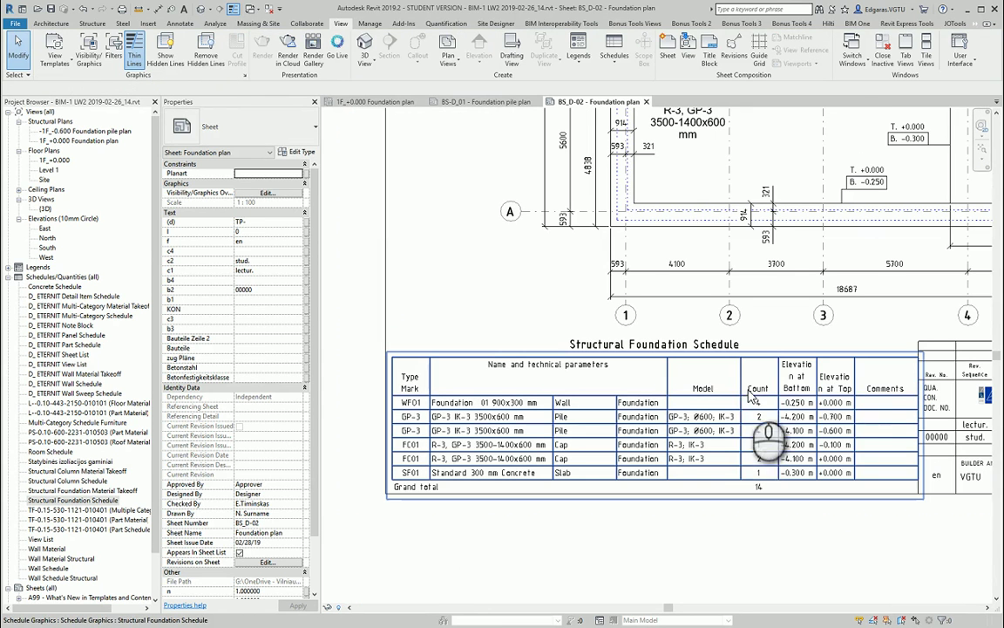
Move the schedule so the table's lower-left corner snaps to the lower-left corner of the sheet frame
click(502, 371)
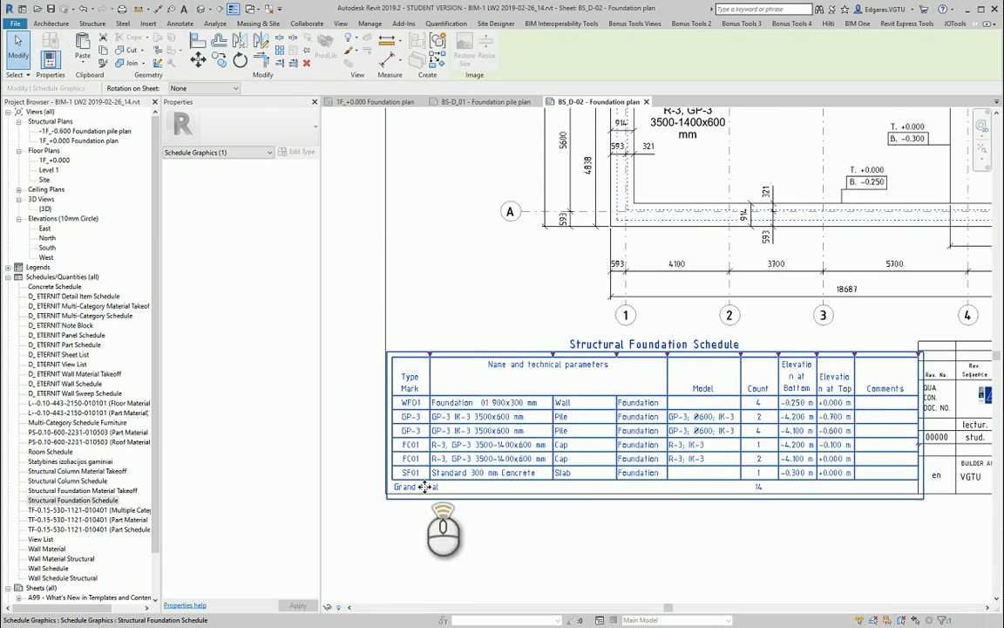
scroll(422, 483, up, 2)
key(m)
key(v)
click(370, 503)
click(360, 502)
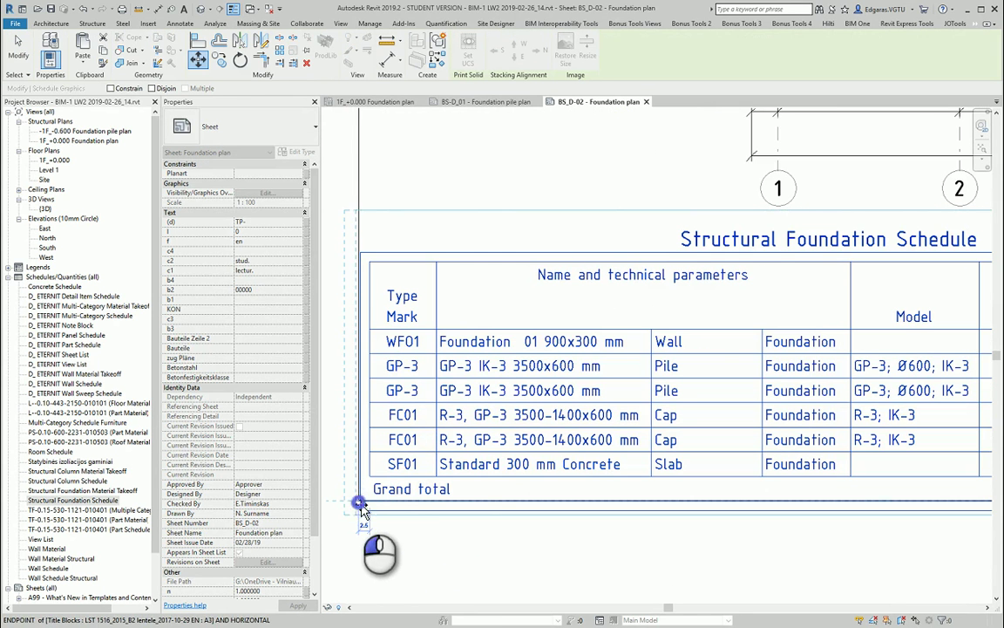
scroll(353, 490, down, 2)
click(352, 359)
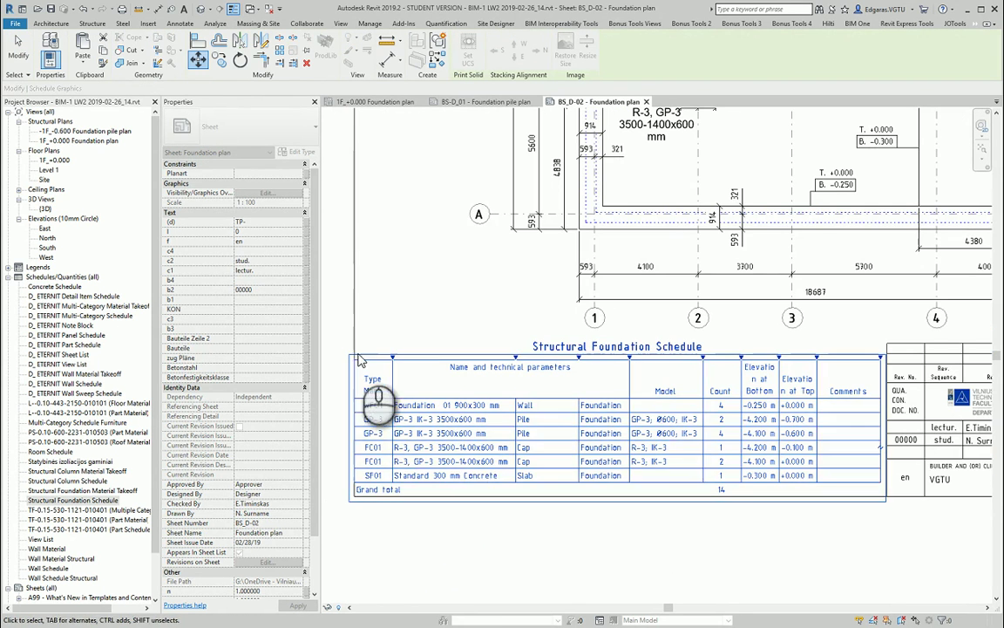
Adjust the Comments column's width so the schedule's right edge meets the title block's left edge
scroll(844, 349, up, 3)
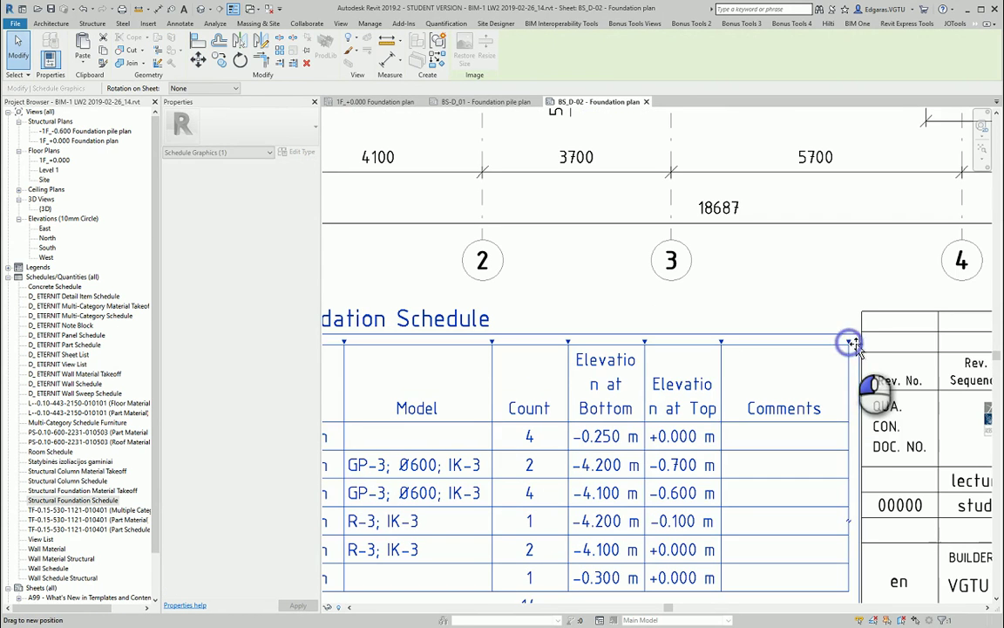
mouse_move(847, 343)
mouse_down()
mouse_move(866, 348)
mouse_move(815, 349)
mouse_move(830, 340)
mouse_up()
scroll(866, 348, up, 8)
scroll(831, 316, down, 5)
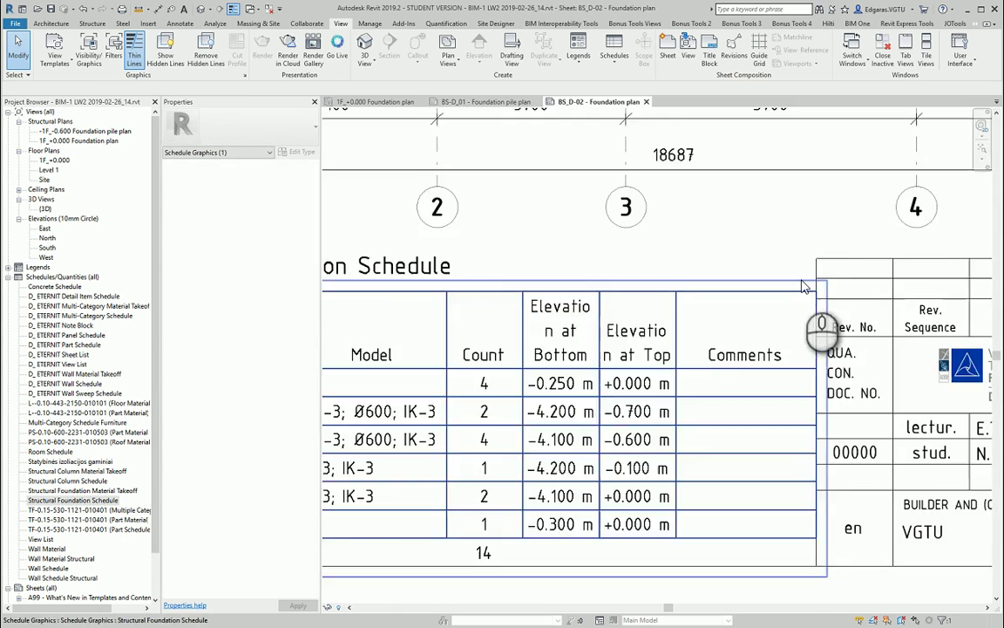
scroll(804, 286, down, 5)
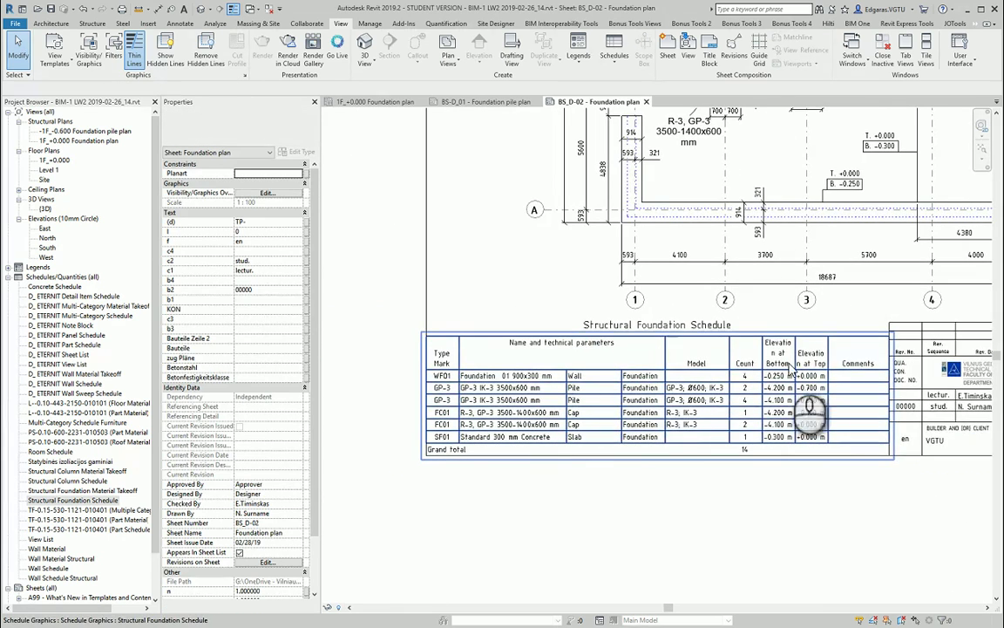
Open the Structural Foundation Schedule from the sheet and set the Elevation at Bottom column's width to 17
scroll(909, 364, up, 3)
click(743, 400)
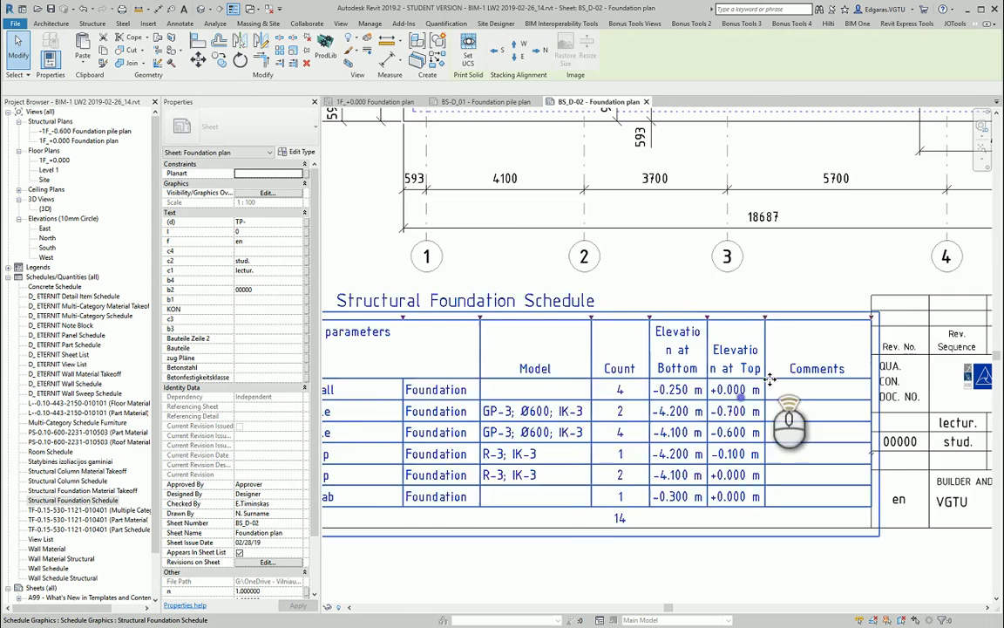
scroll(765, 401, up, 2)
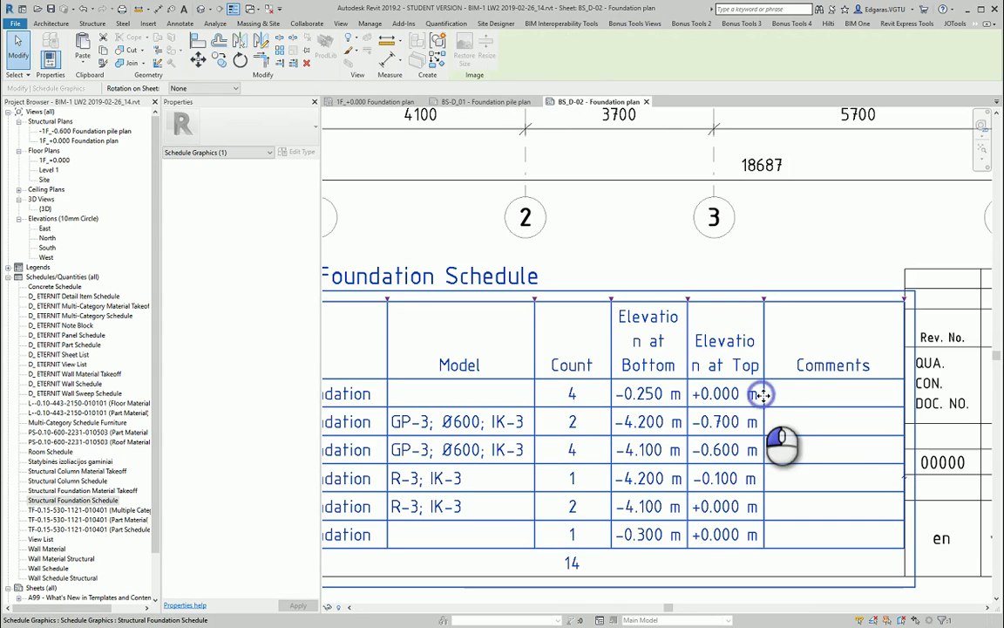
click(763, 395)
double_click(722, 366)
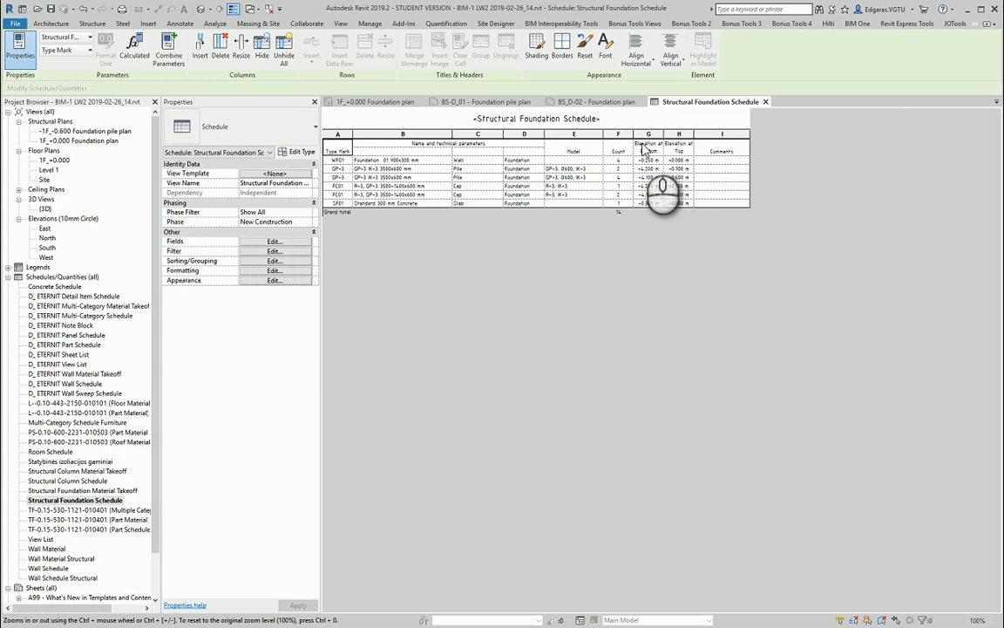
click(649, 134)
click(245, 54)
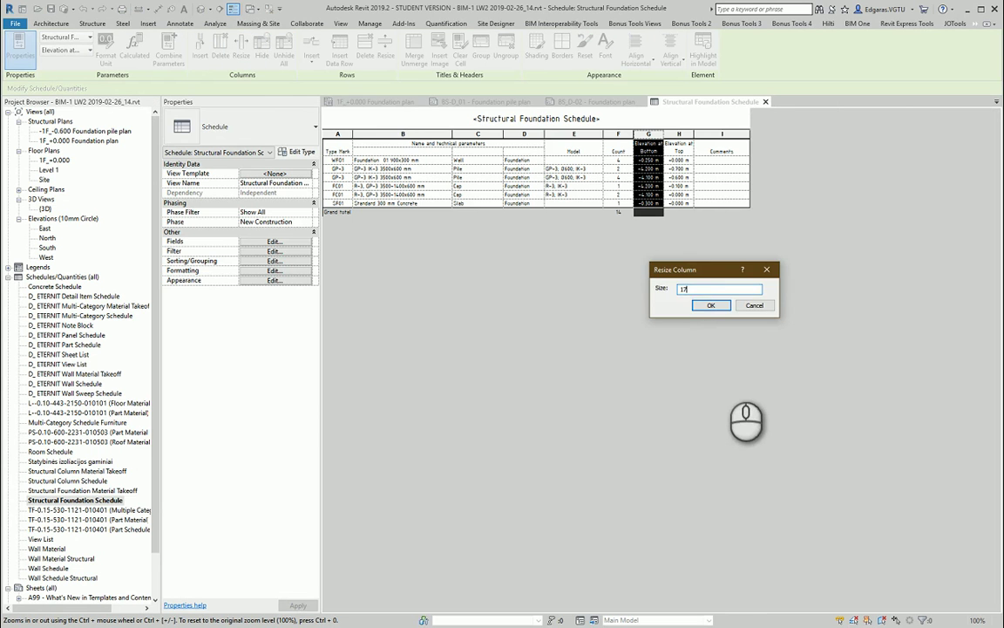
key(Return)
Set the Elevation at Top column's width to 17
click(683, 134)
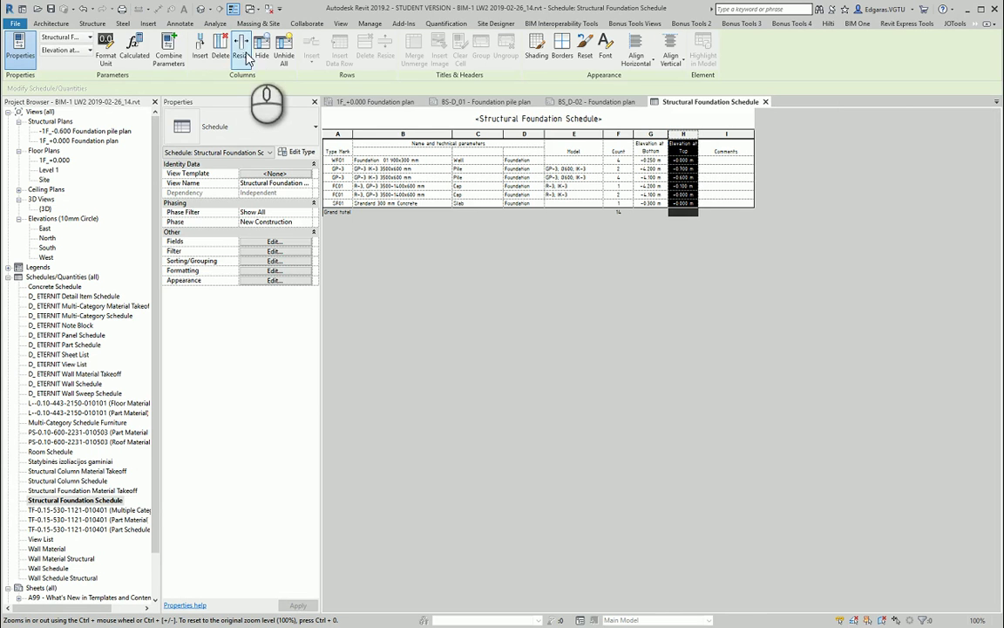
click(244, 54)
text(17)
key(Return)
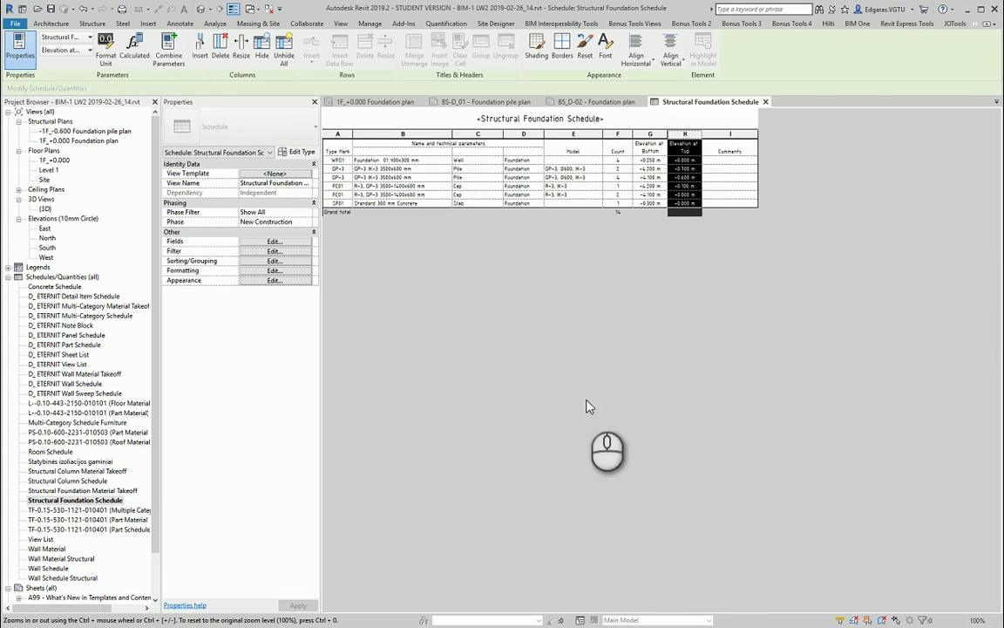
Narrow the Comments column by entering a smaller column size, and return from the schedule to the Foundation plan sheet
click(730, 135)
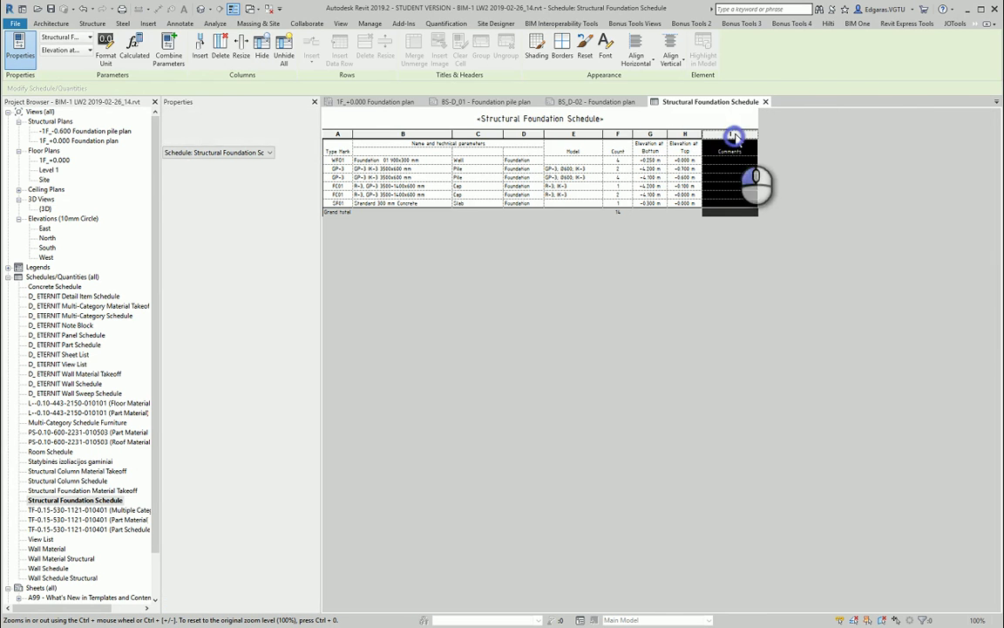
click(237, 56)
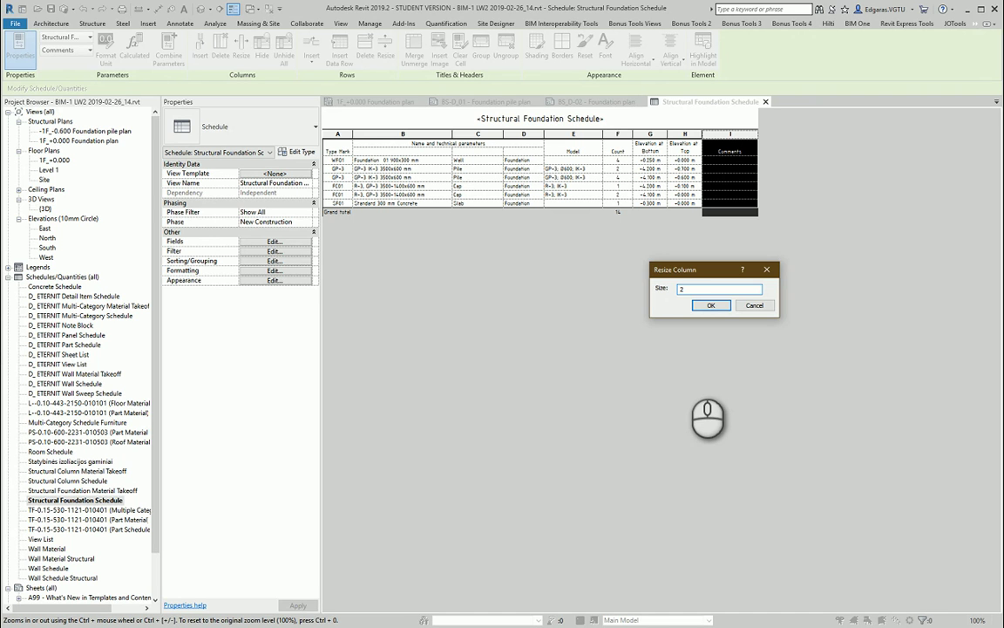
key(Return)
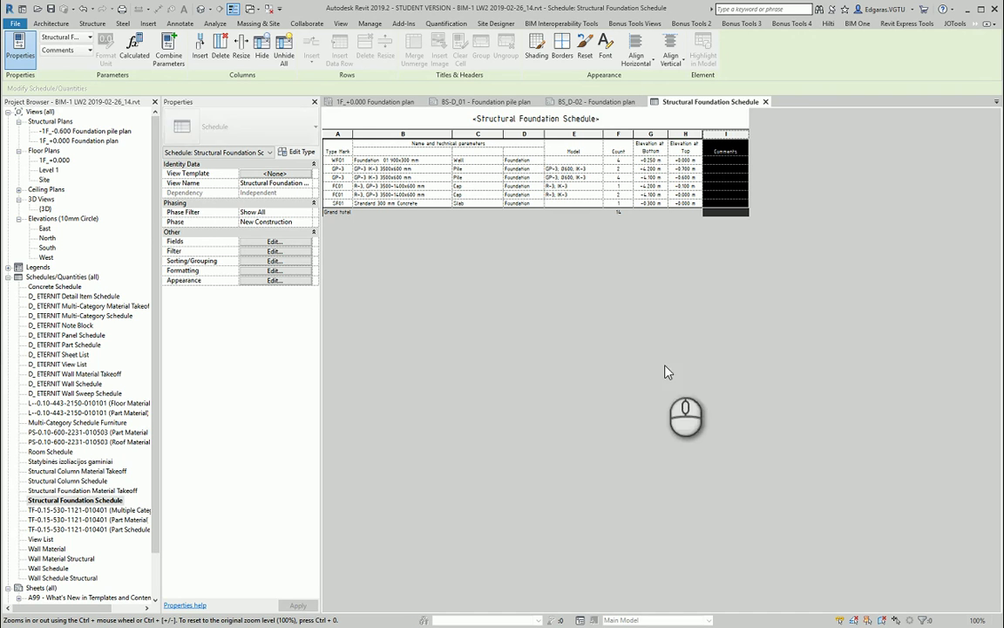
click(766, 102)
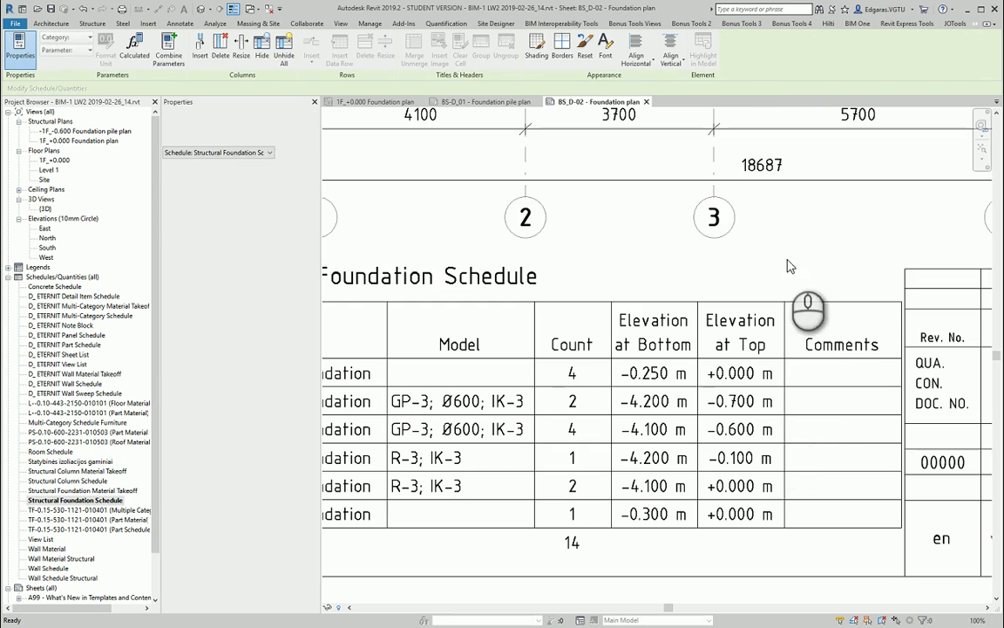
Stretch the Comments column on the sheet so the schedule's right edge meets the title block's left edge
click(855, 350)
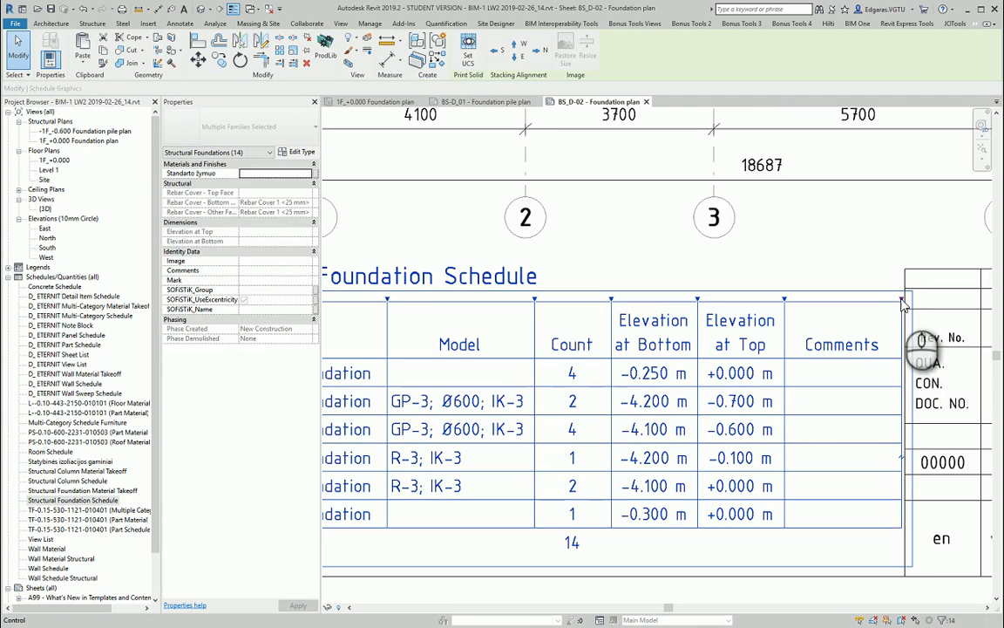
drag(903, 299, 905, 300)
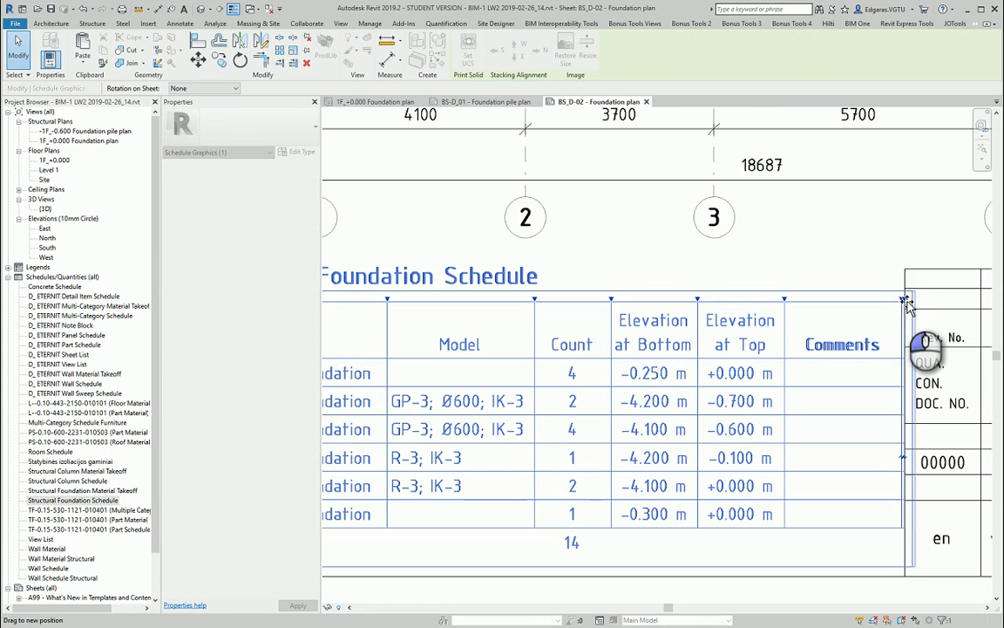
scroll(906, 304, up, 3)
scroll(890, 314, down, 4)
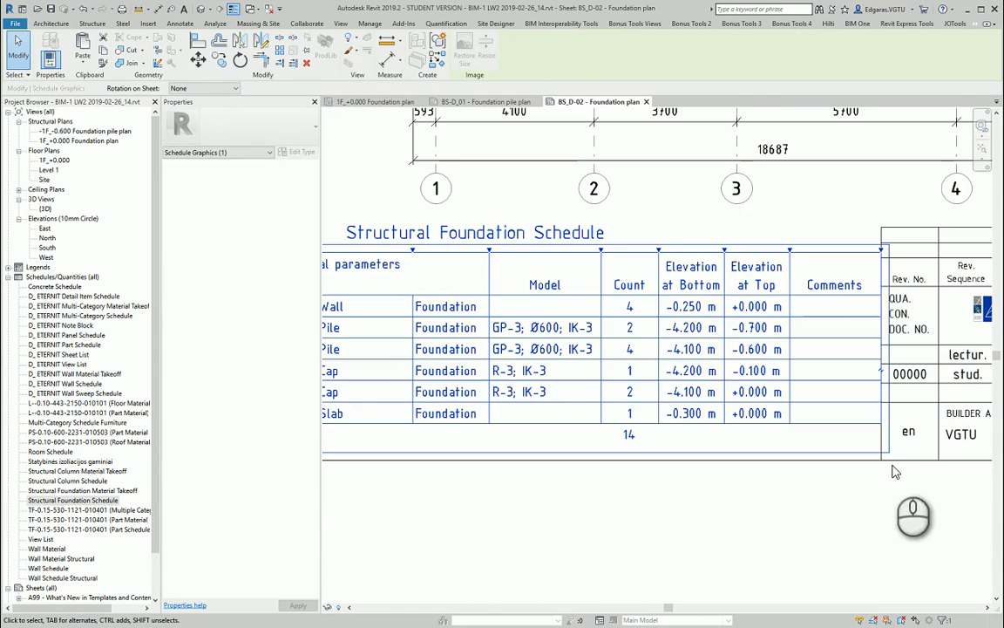
Move the schedule straight down so the table's lower-right corner snaps to the title block's lower-left corner
key(m)
key(v)
click(881, 446)
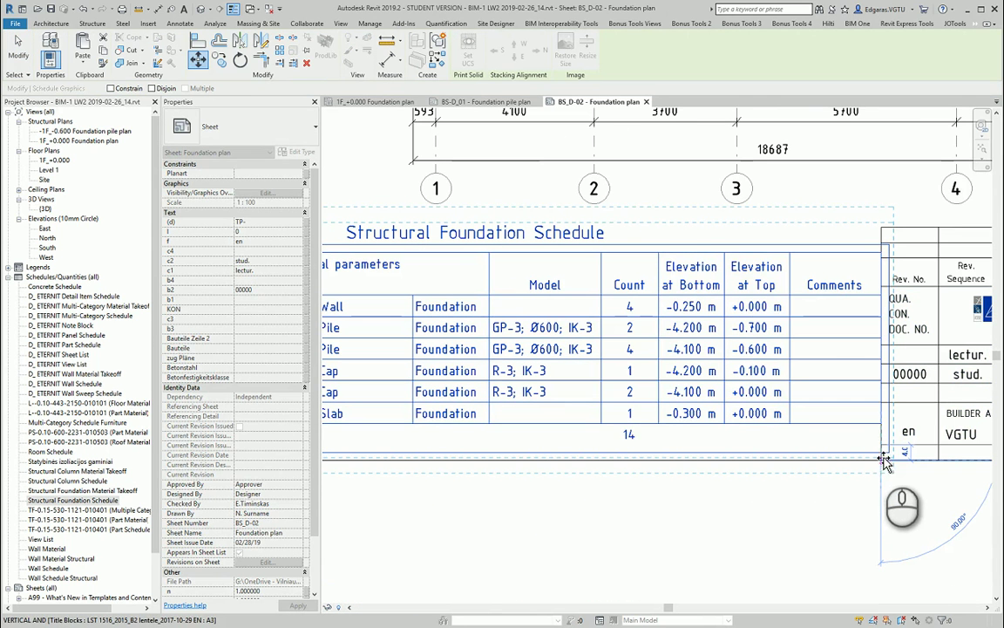
click(880, 471)
scroll(918, 502, down, 3)
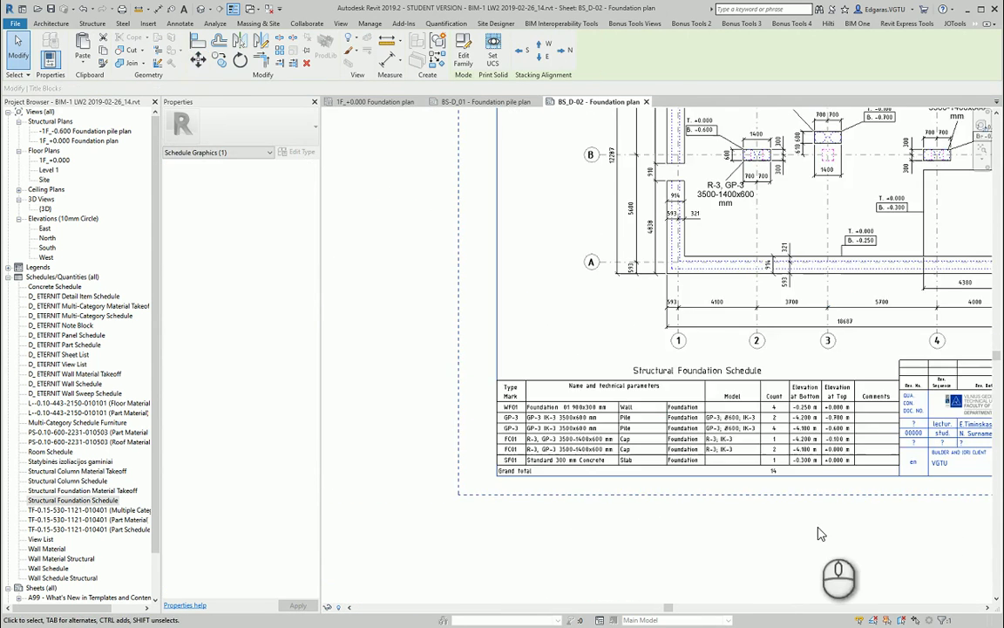
scroll(519, 448, up, 3)
scroll(538, 448, down, 3)
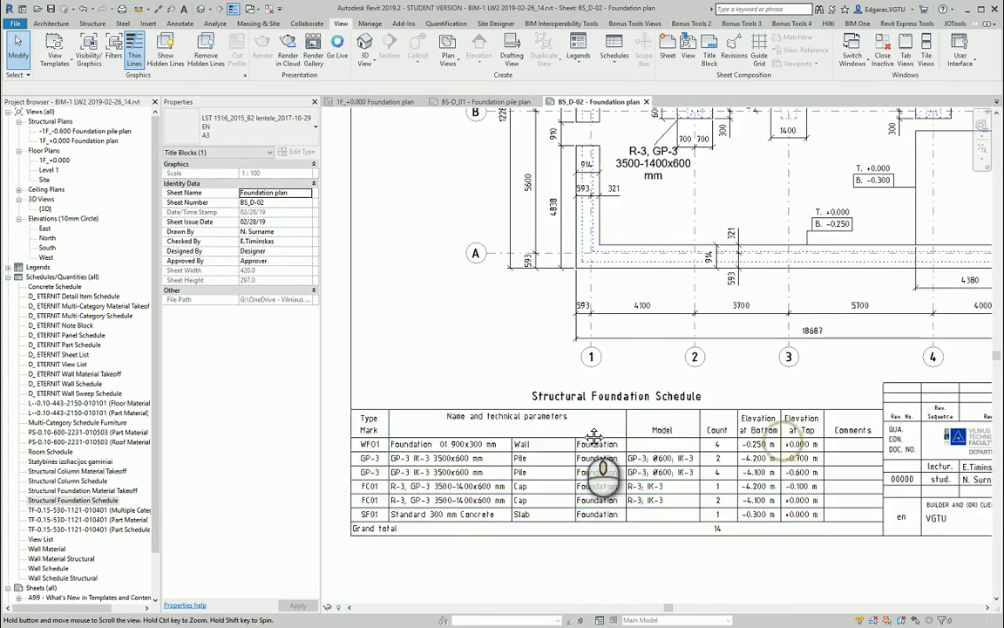
click(620, 541)
scroll(539, 501, down, 1)
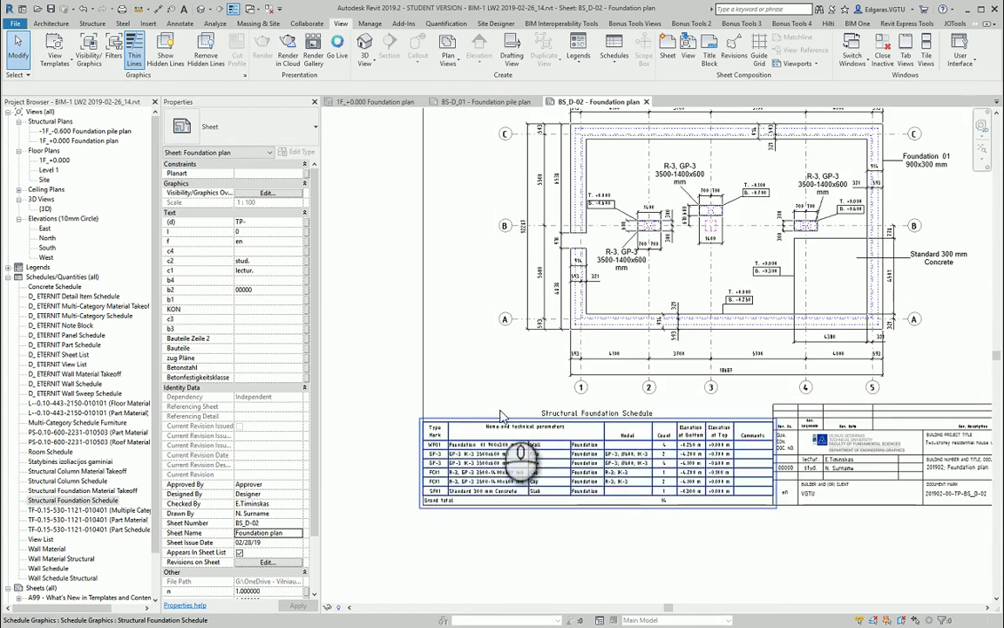
scroll(669, 471, down, 4)
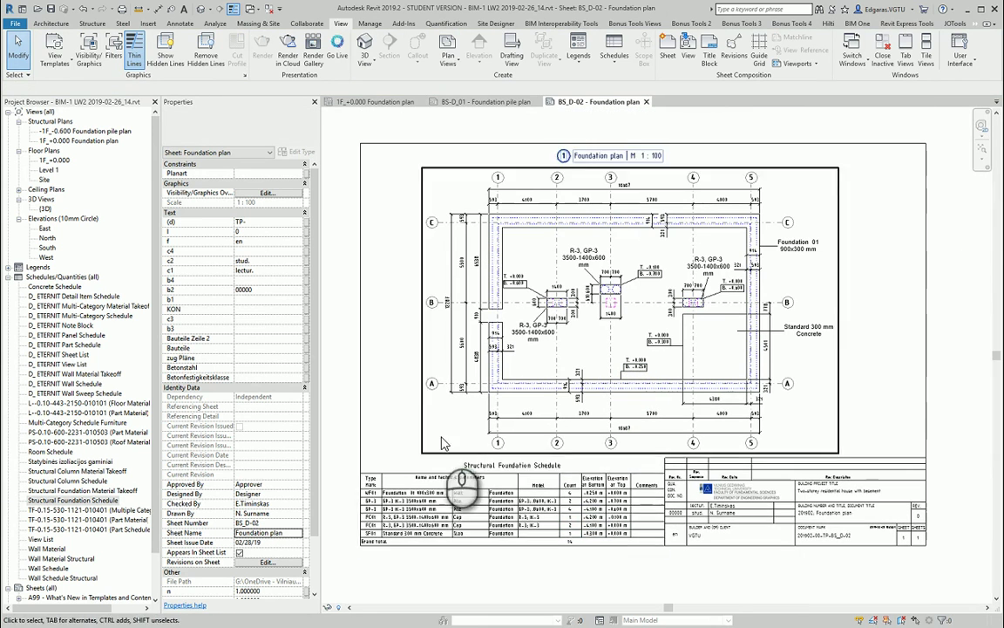
click(440, 524)
key(Escape)
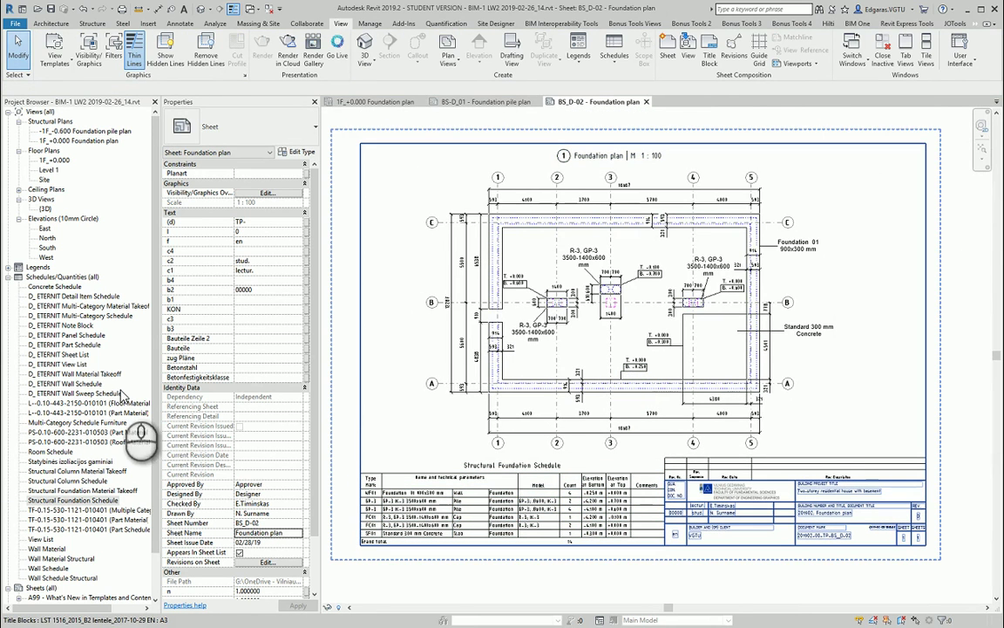
Place the Structural Foundation Material Takeoff on the sheet directly below the foundation schedule, aligned with its left edge
click(104, 491)
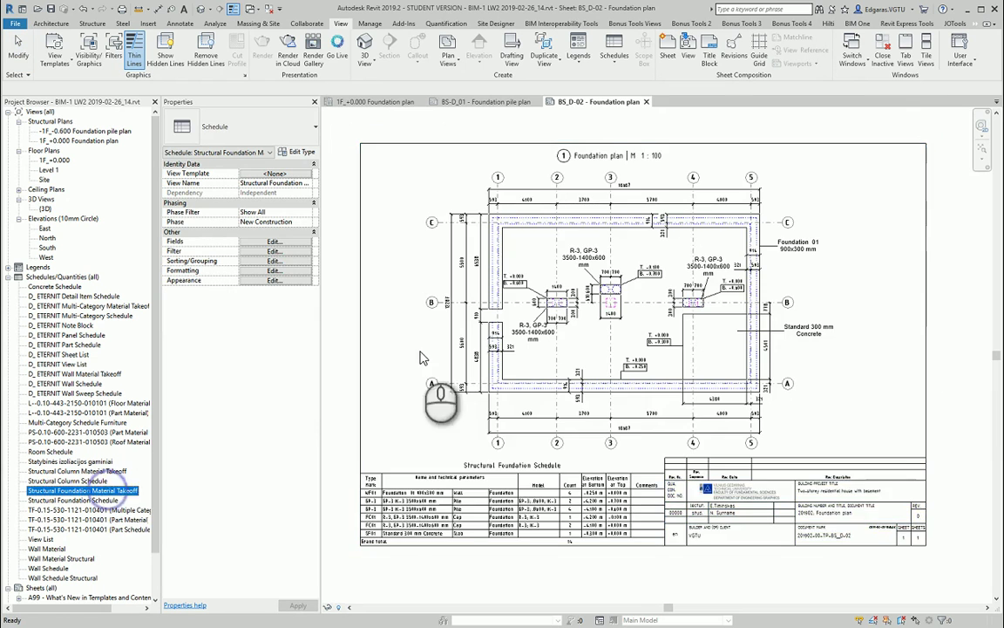
scroll(576, 356, down, 2)
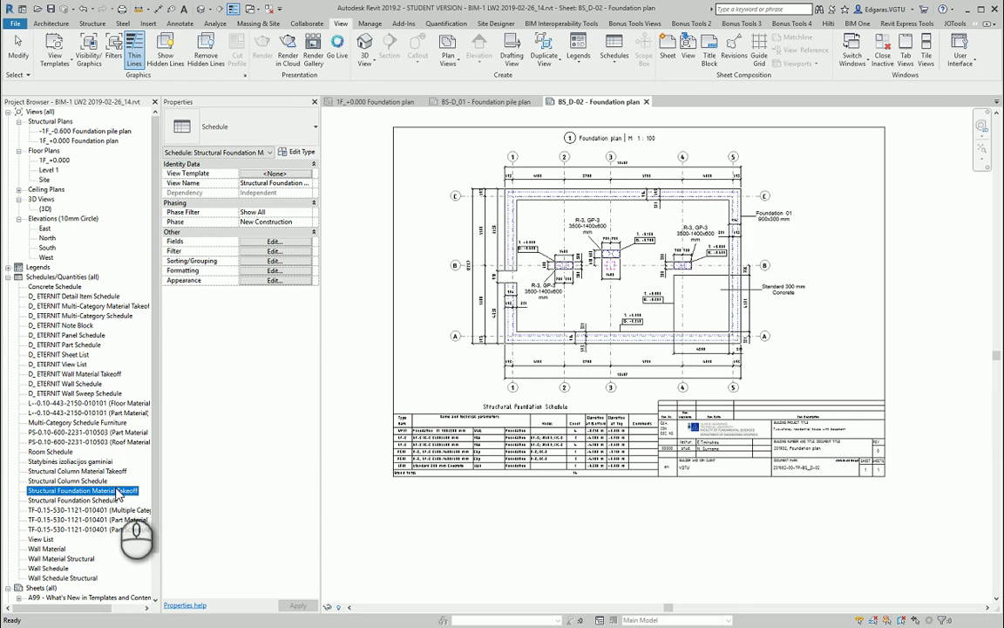
drag(118, 493, 610, 487)
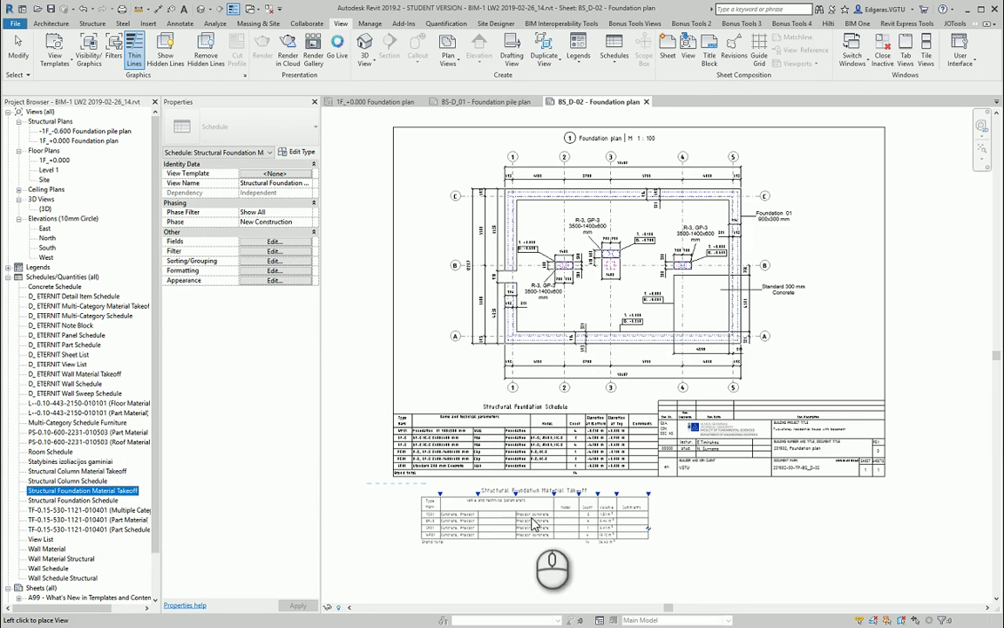
click(514, 512)
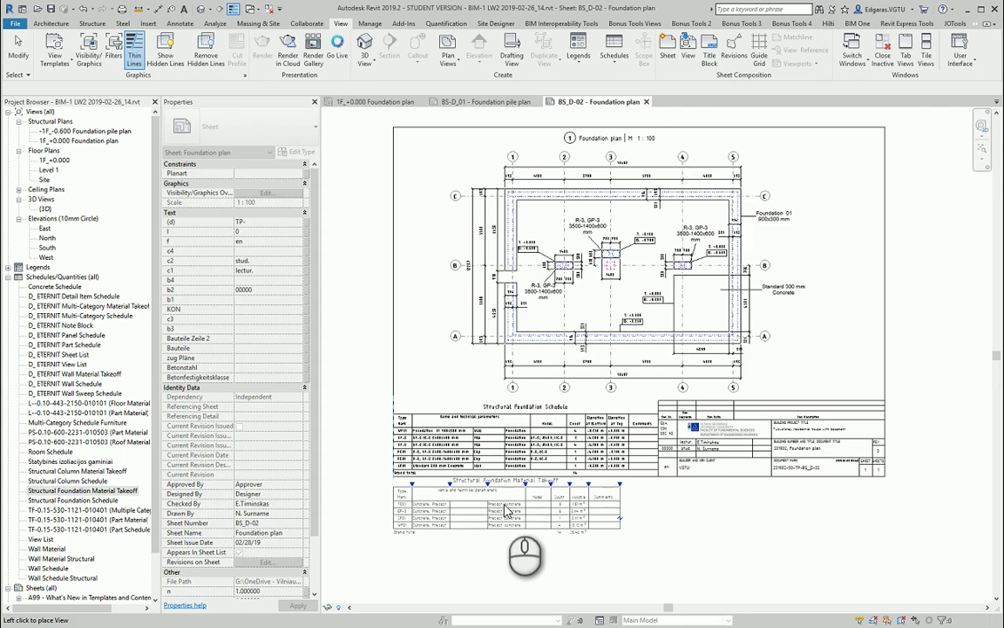
scroll(427, 532, up, 3)
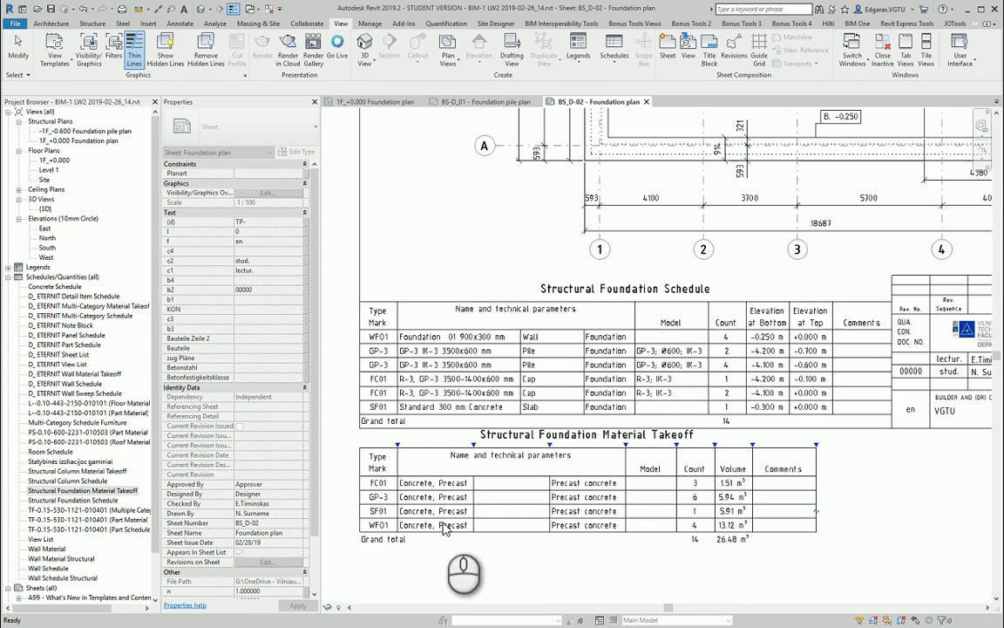
click(730, 516)
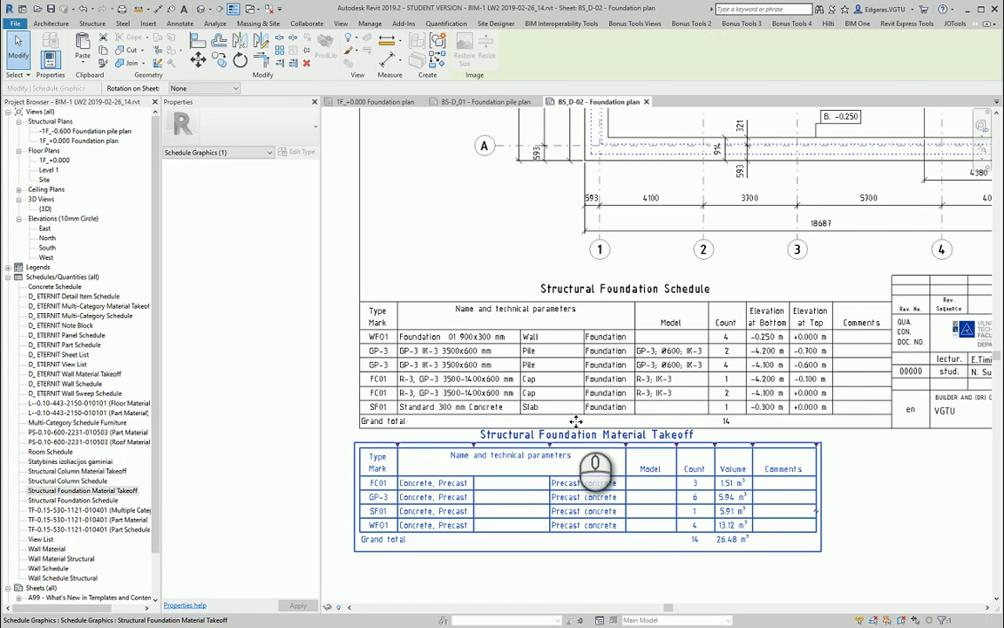
scroll(741, 489, down, 5)
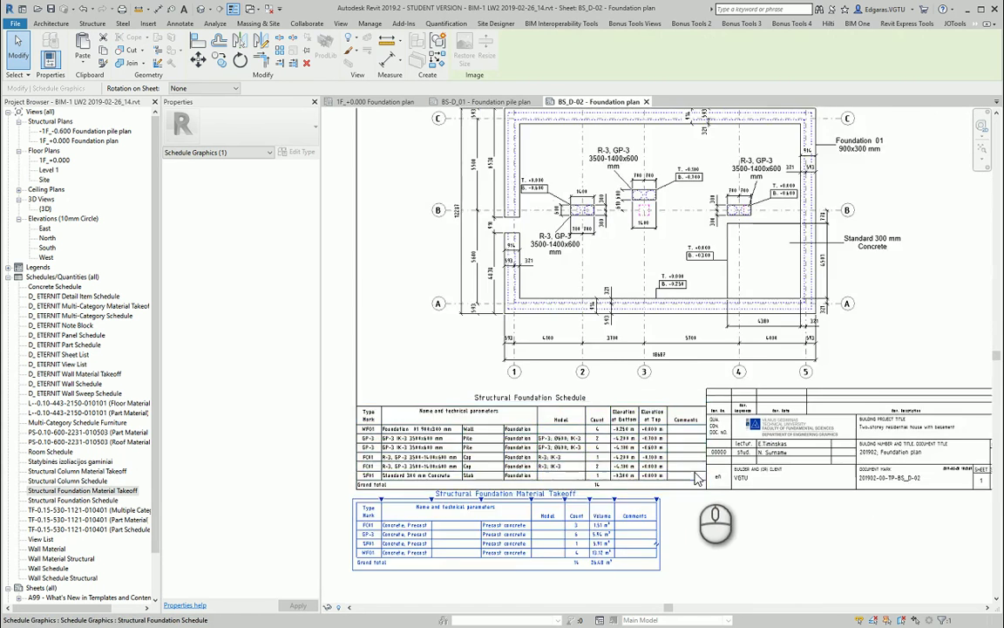
scroll(705, 495, down, 3)
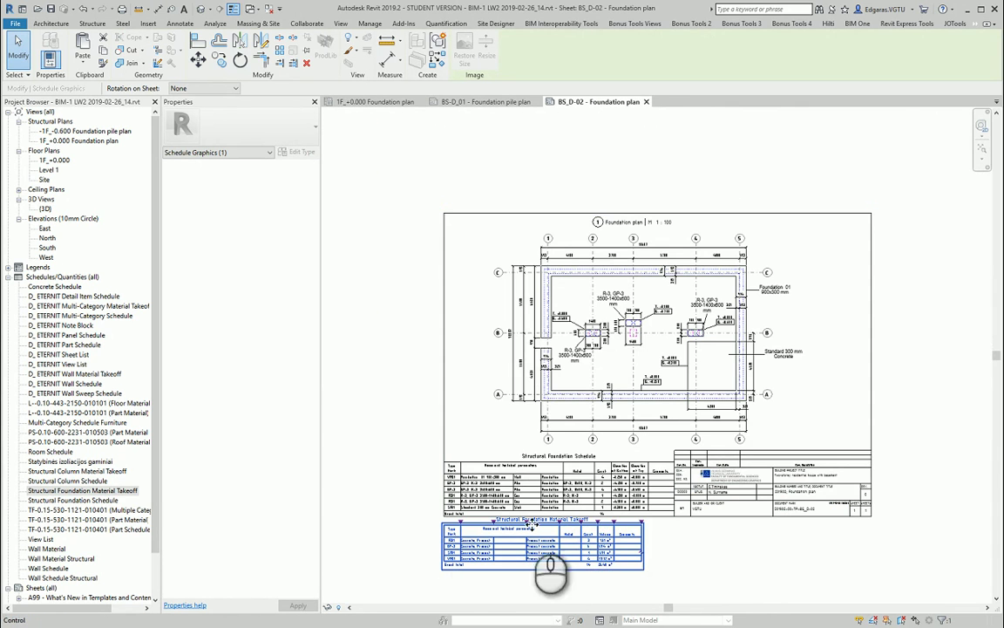
scroll(516, 556, up, 3)
scroll(484, 563, down, 3)
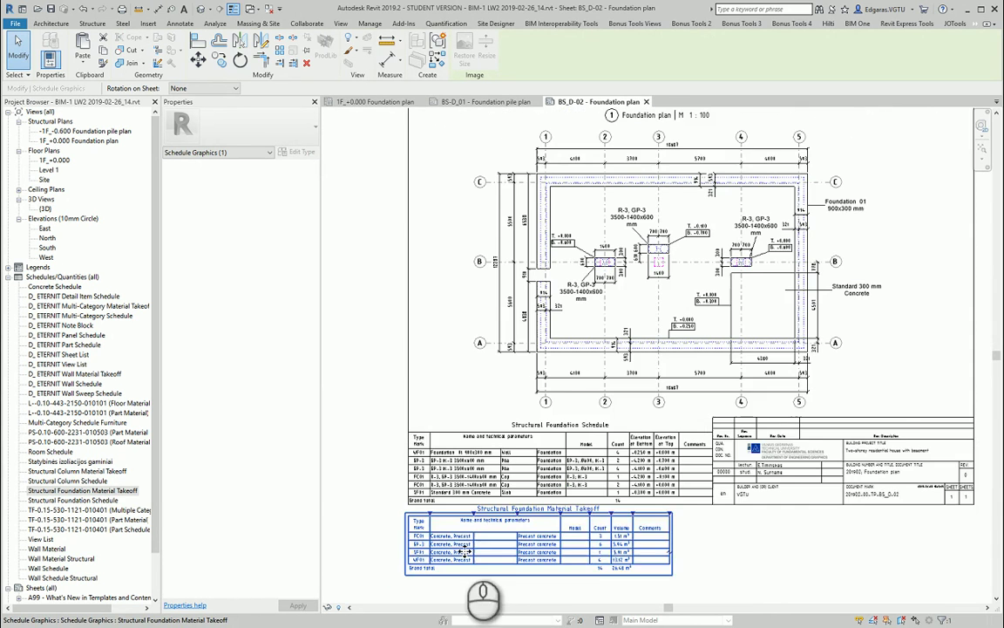
scroll(574, 526, down, 2)
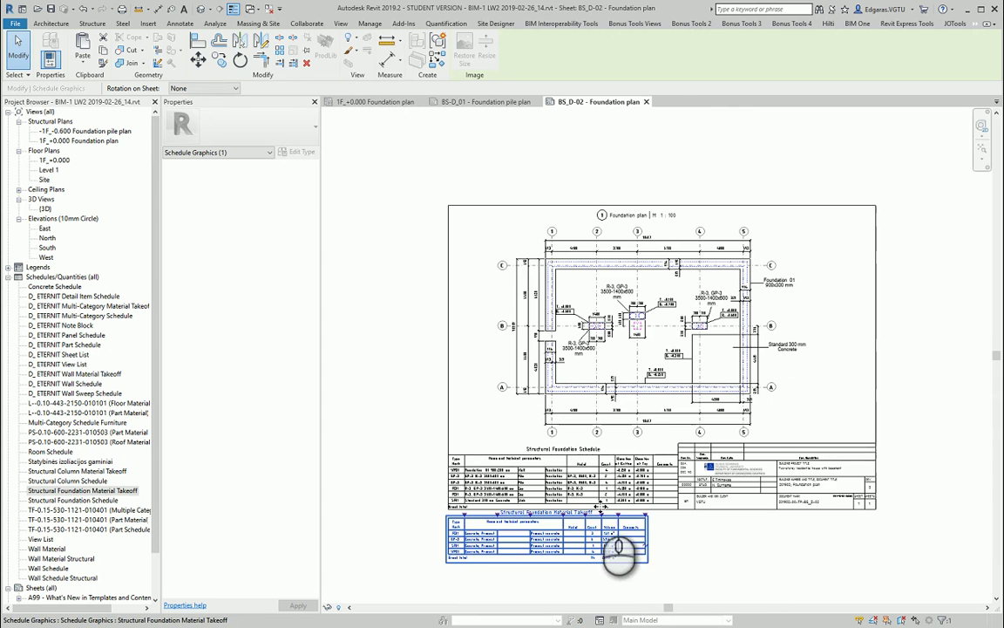
Duplicate the title block's A3 type as A2, with dimension a set to 420 and b to 297*2, and apply it
click(755, 523)
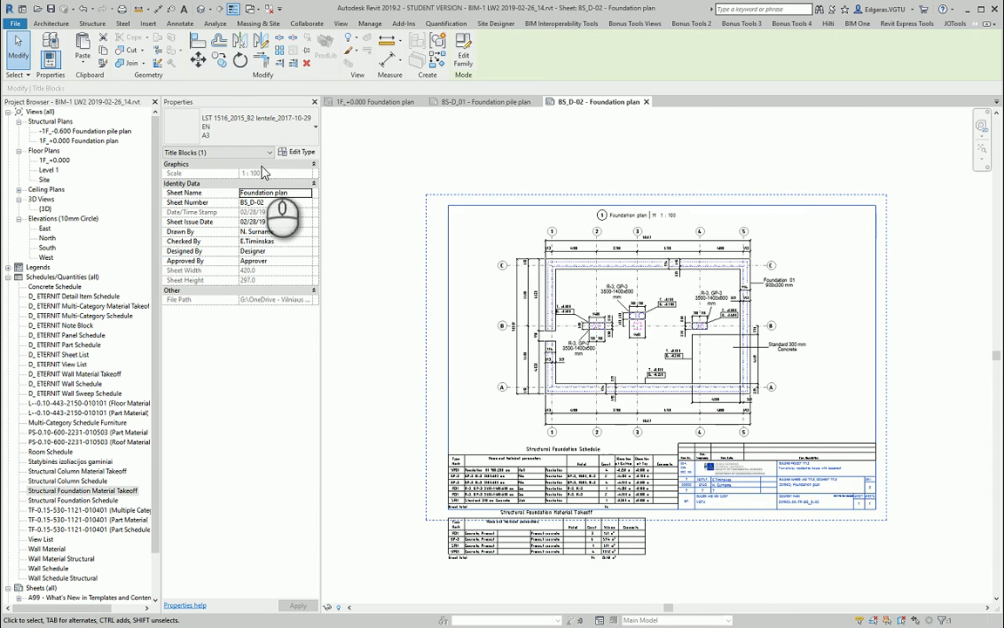
click(298, 153)
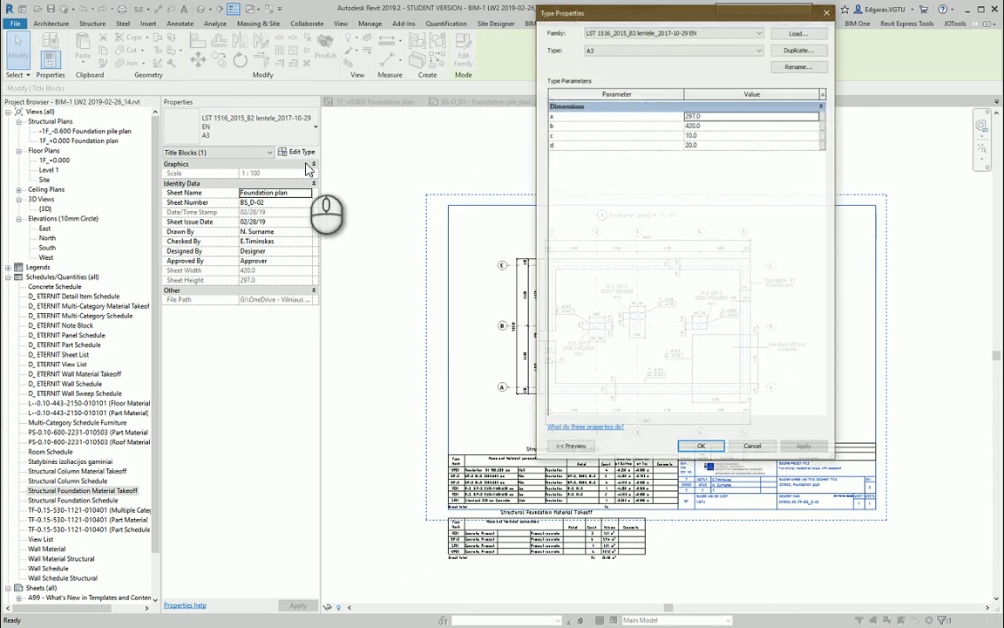
click(808, 52)
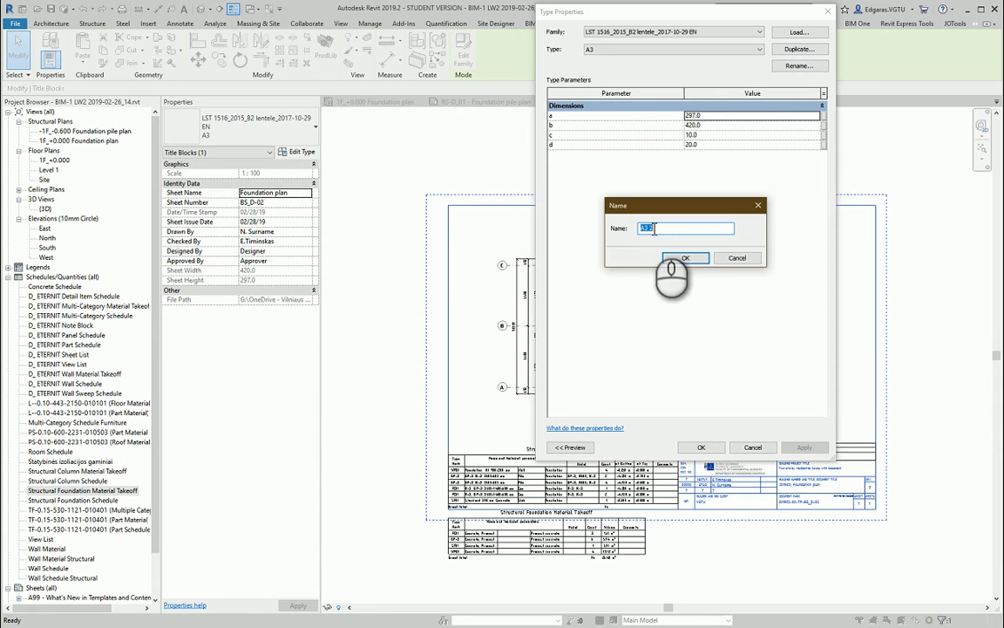
click(686, 260)
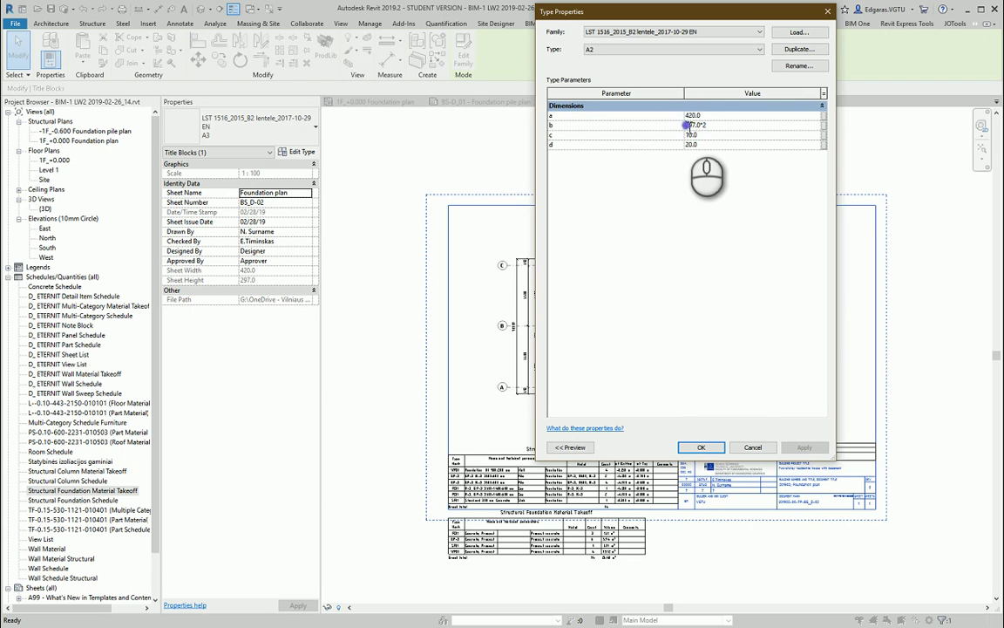
click(727, 117)
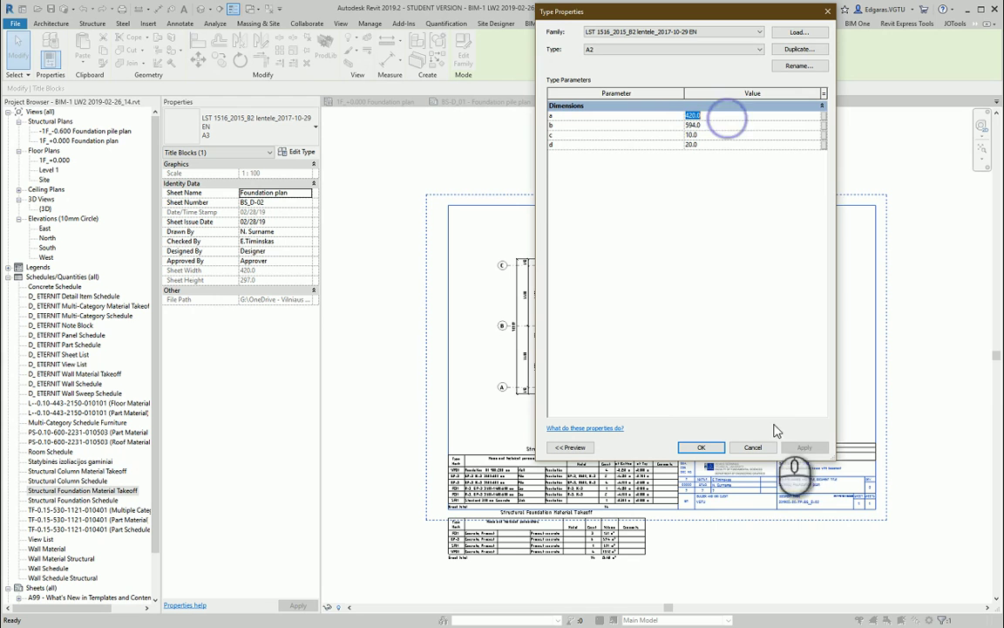
click(720, 453)
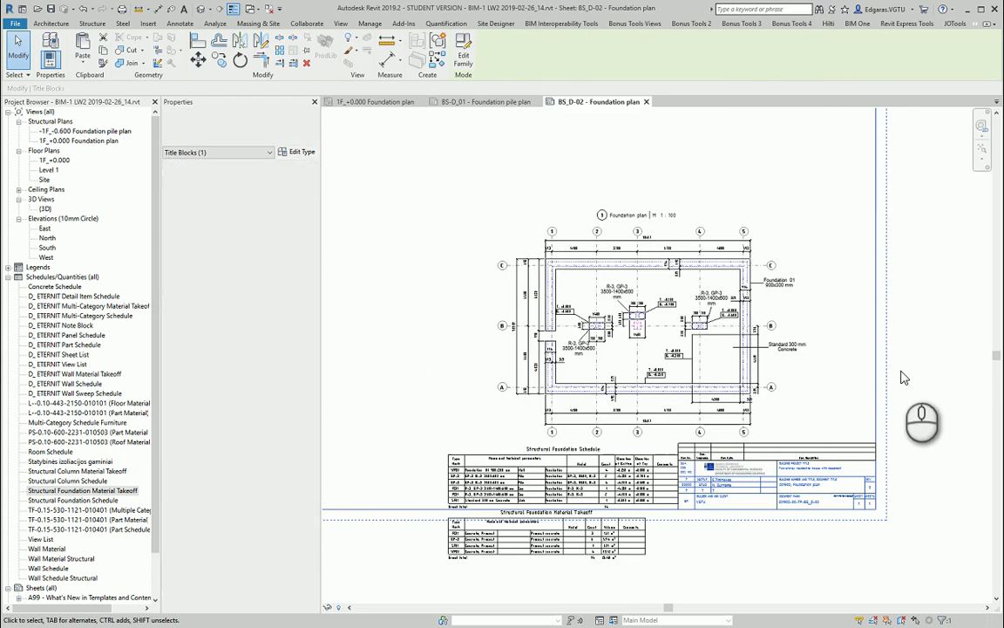
Move the Foundation plan viewport to the upper-left area of the enlarged A2 sheet
scroll(765, 310, down, 2)
scroll(748, 308, up, 2)
click(533, 305)
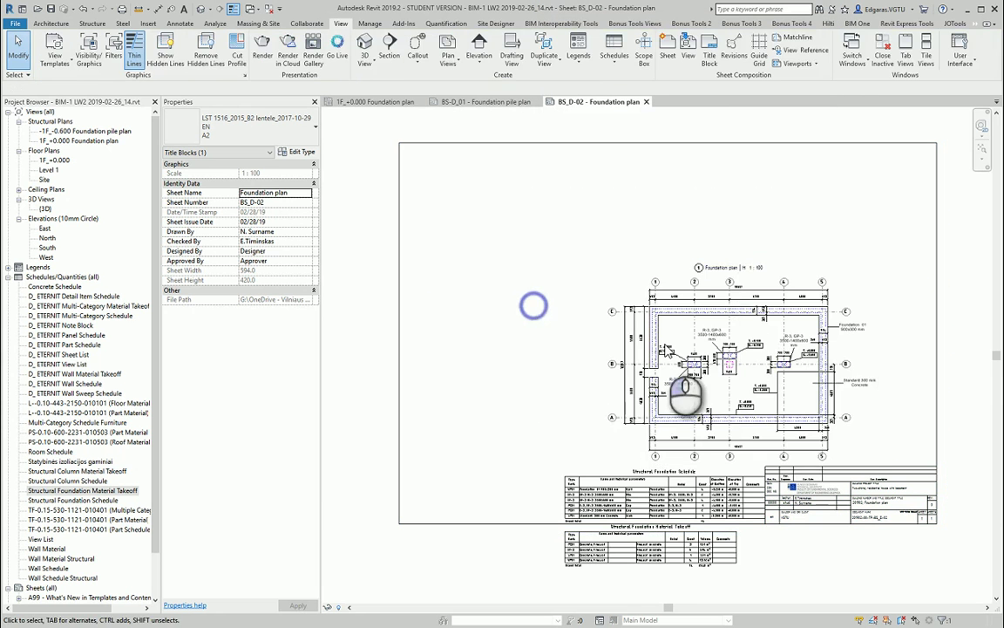
drag(710, 359, 546, 266)
click(518, 432)
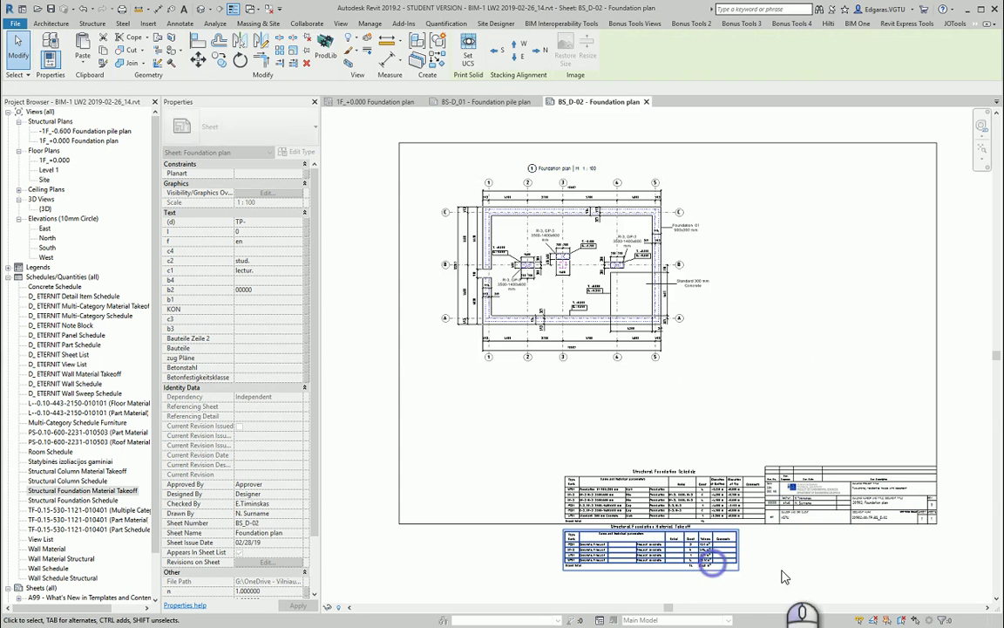
Move the Structural Foundation Material Takeoff directly above the title block, its right edge on the sheet frame
scroll(780, 575, up, 2)
click(715, 571)
scroll(937, 399, down, 3)
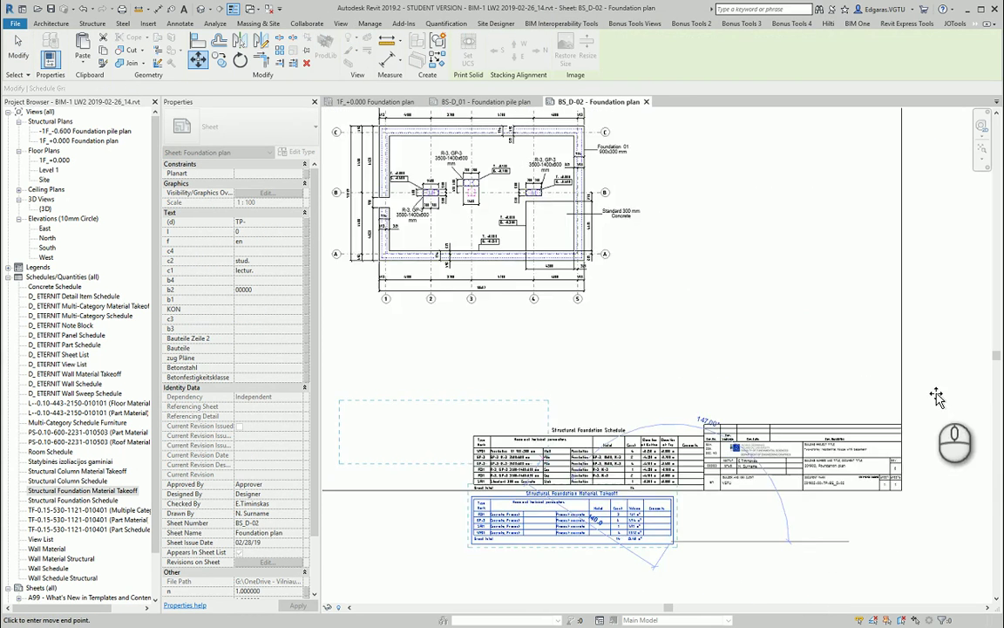
click(859, 430)
click(677, 330)
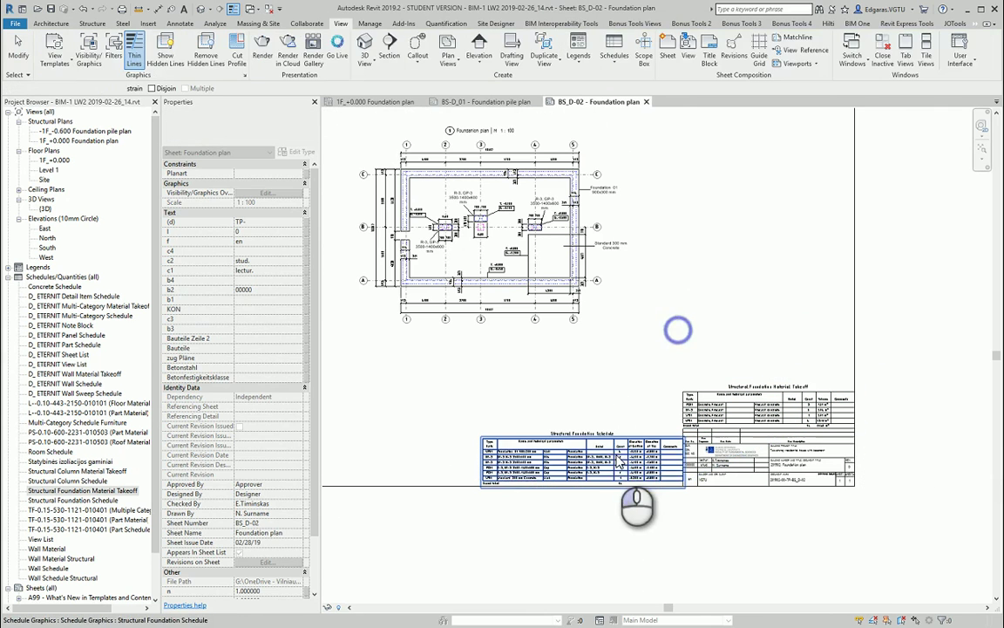
Move the Structural Foundation Schedule directly above the material takeoff, its right edge on the sheet frame
click(685, 486)
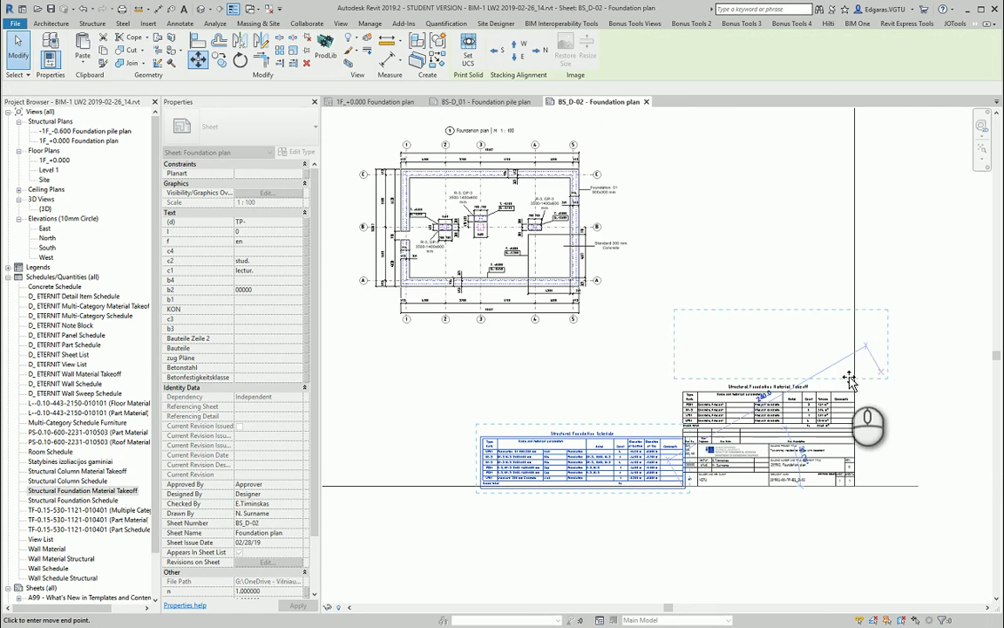
click(854, 381)
drag(806, 316, 806, 316)
scroll(720, 400, up, 2)
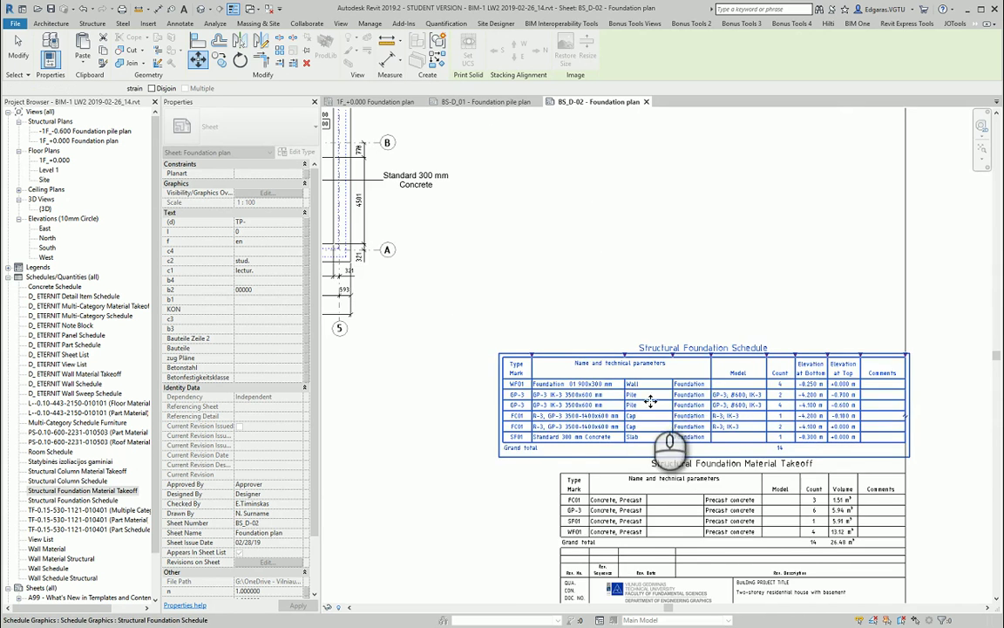
Move the foundation schedule horizontally so its left edge lines up with the material takeoff's left edge
scroll(610, 375, up, 2)
click(462, 349)
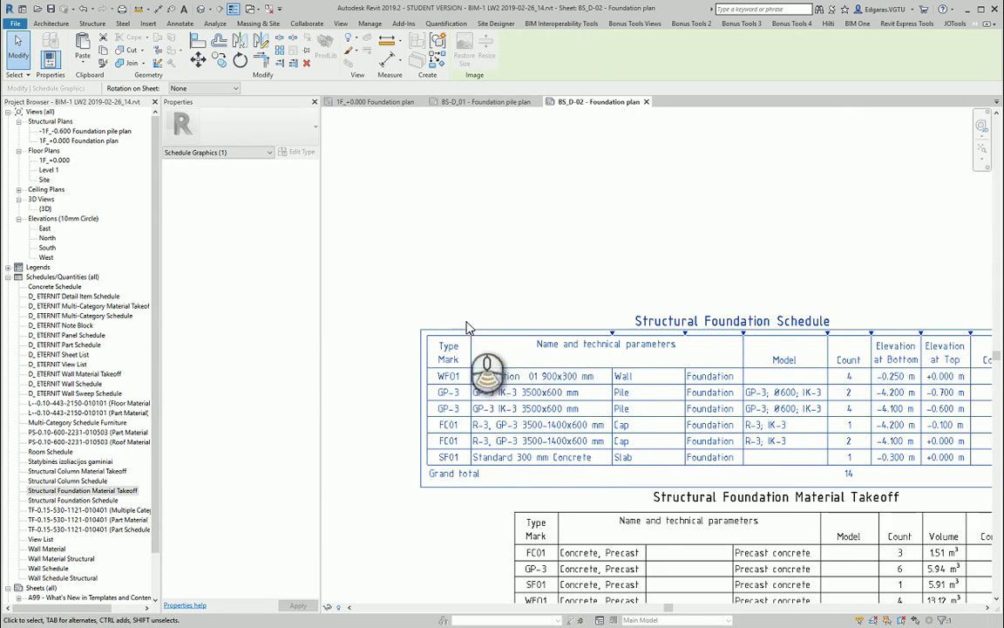
scroll(475, 375, down, 3)
scroll(446, 449, up, 2)
key(m)
key(v)
click(442, 445)
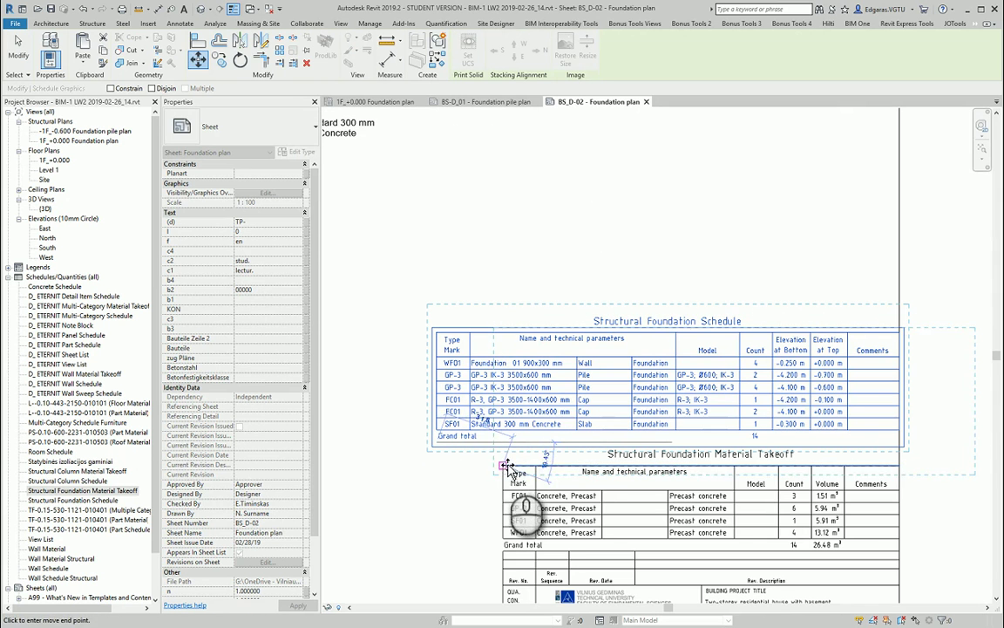
click(505, 443)
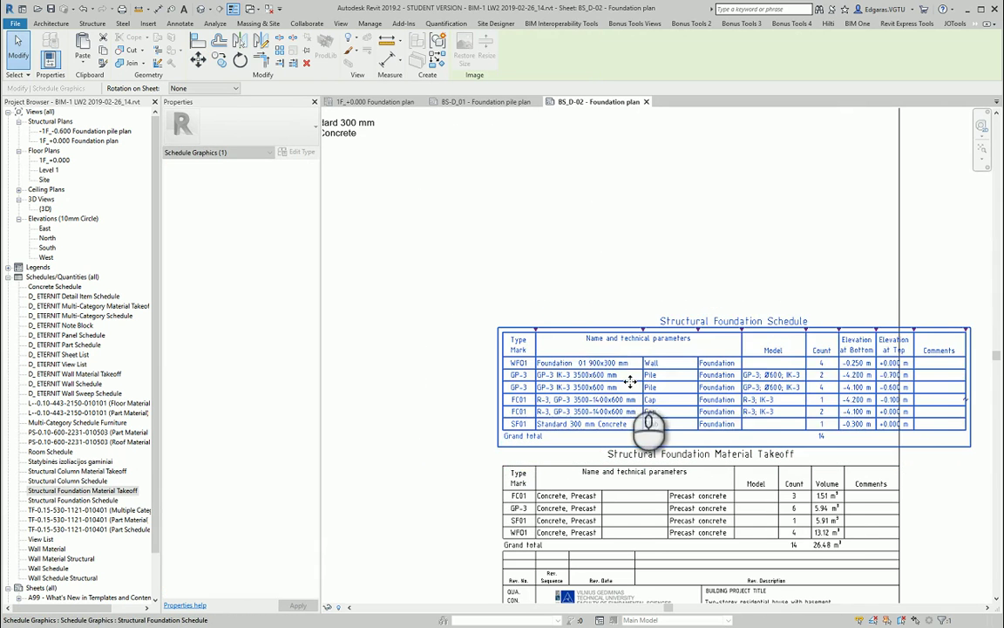
Resize the foundation schedule's three name and technical parameter columns to line up with the takeoff's column lines
scroll(610, 384, up, 2)
scroll(621, 310, down, 1)
drag(620, 312, 575, 505)
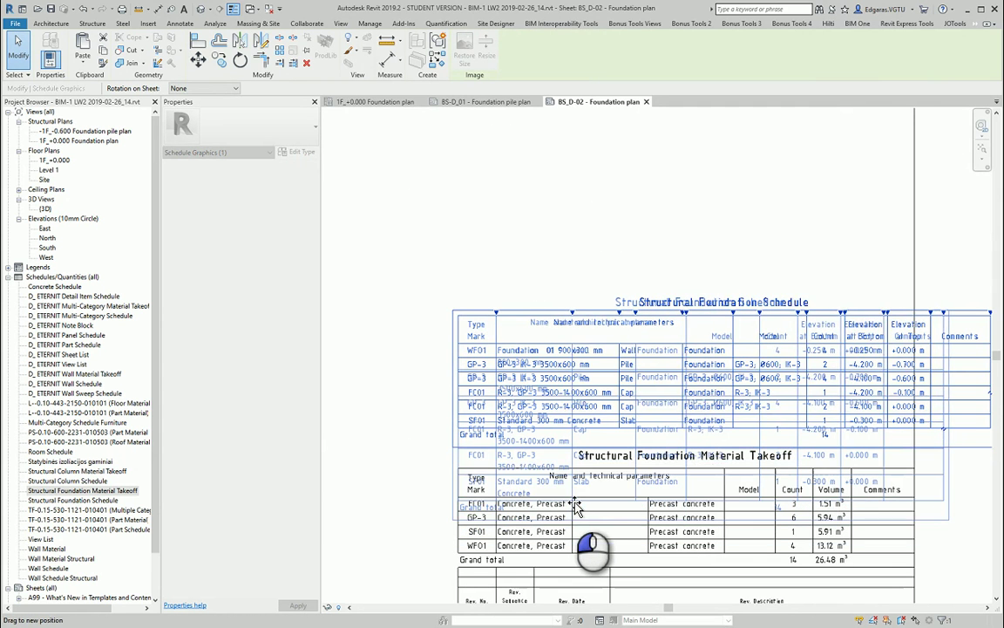
drag(637, 312, 651, 535)
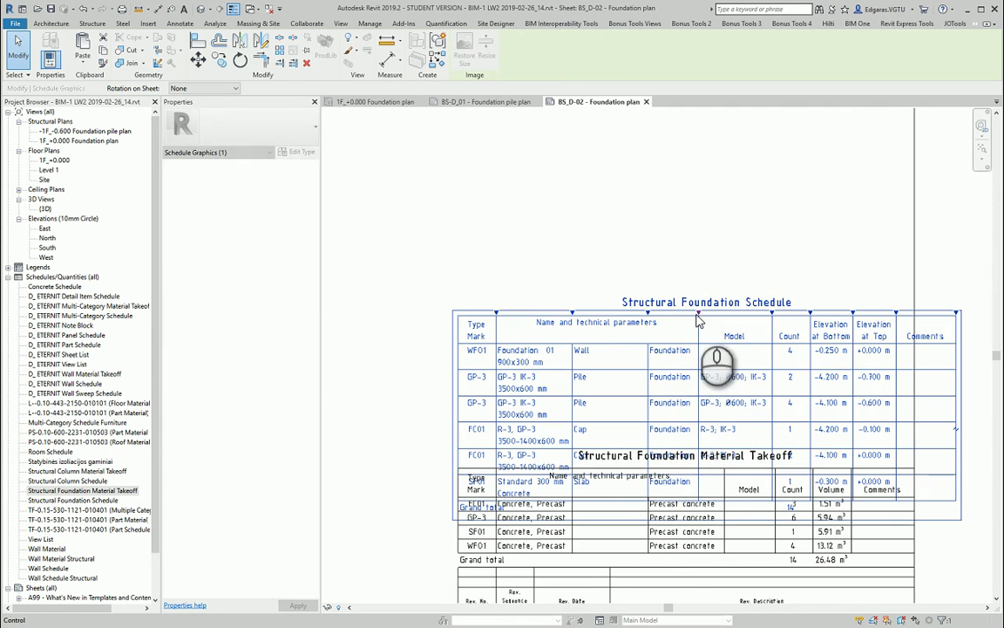
drag(698, 313, 726, 532)
middle_drag(852, 393, 801, 380)
scroll(546, 451, up, 1)
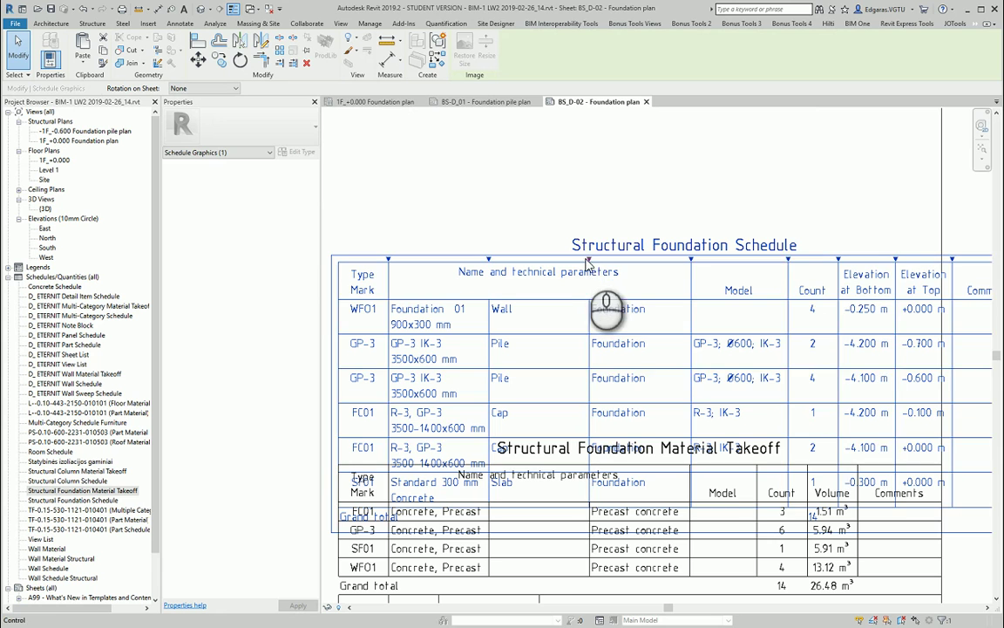
Narrow the schedule's Wall/Pile/Cap and Foundation columns to bring the table's right edge back to the sheet frame
drag(589, 260, 545, 569)
scroll(720, 384, down, 3)
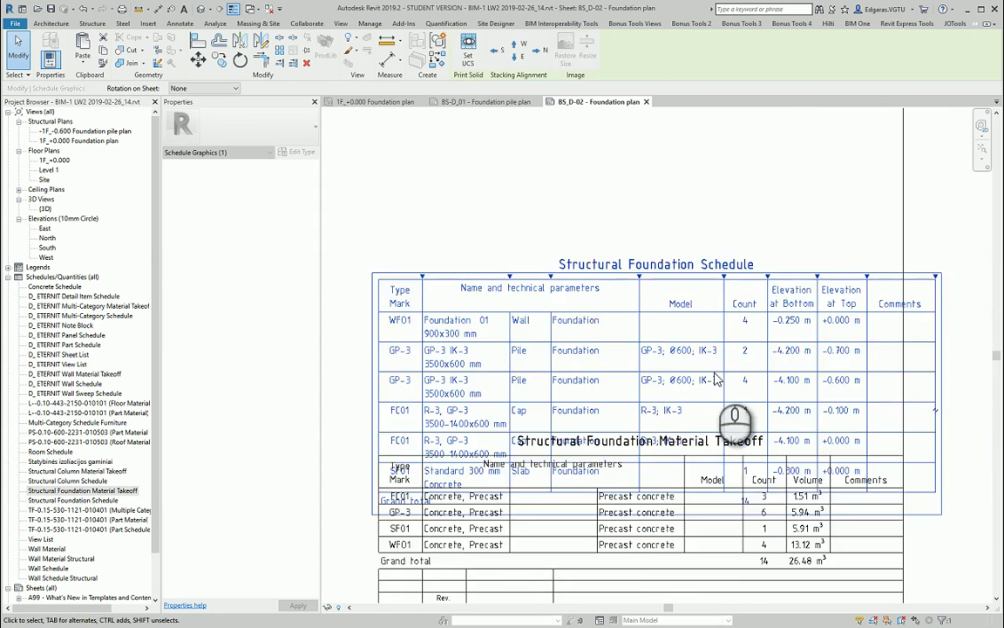
scroll(779, 364, up, 2)
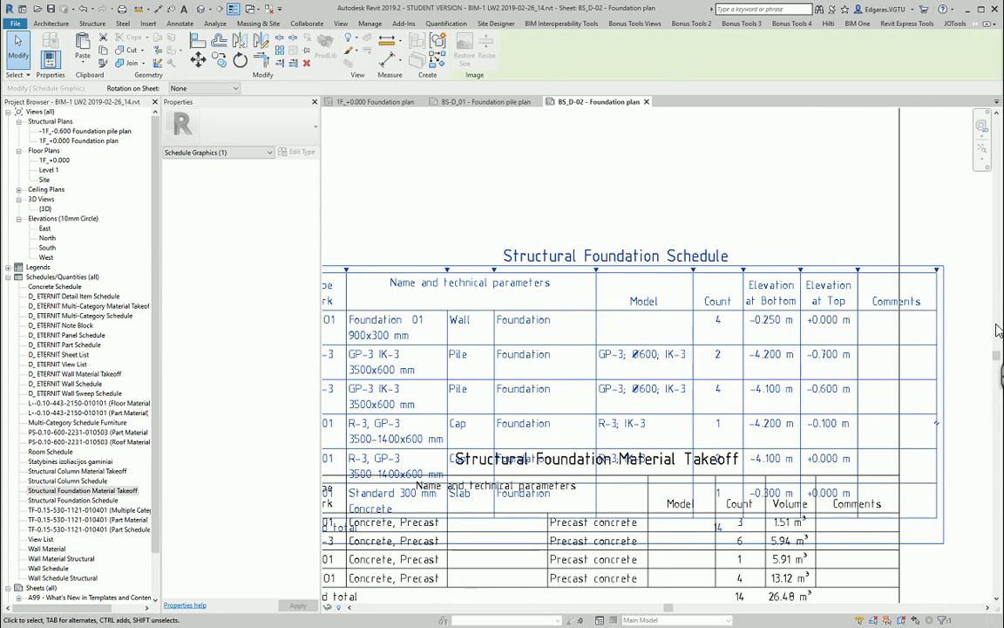
drag(597, 273, 563, 277)
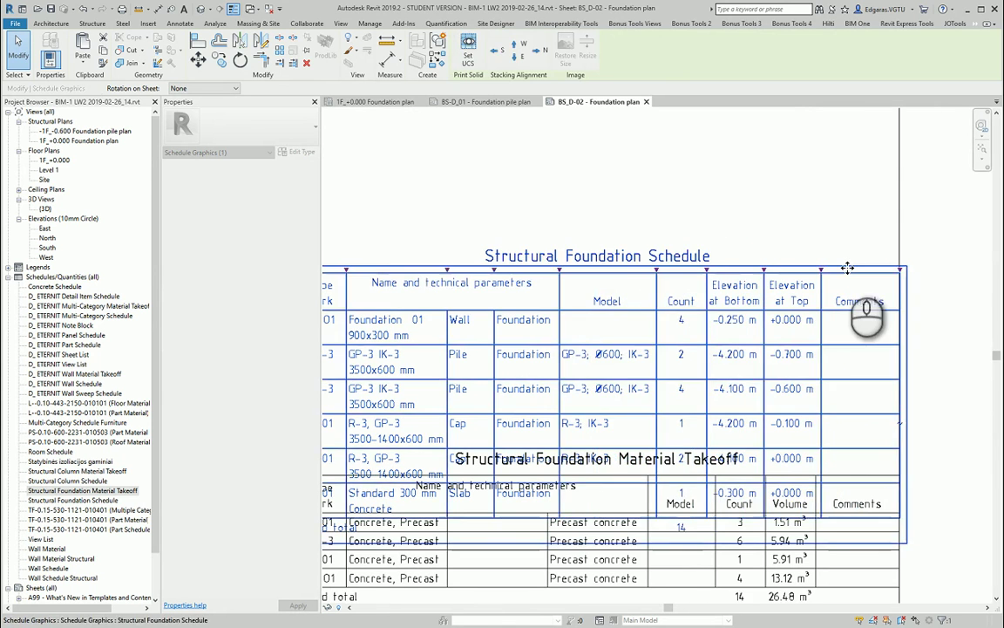
Fine-tune the width of the schedule's Comments column so its right edge lies exactly on the sheet frame line
scroll(948, 279, up, 3)
scroll(945, 272, up, 2)
drag(915, 277, 918, 273)
scroll(929, 273, up, 2)
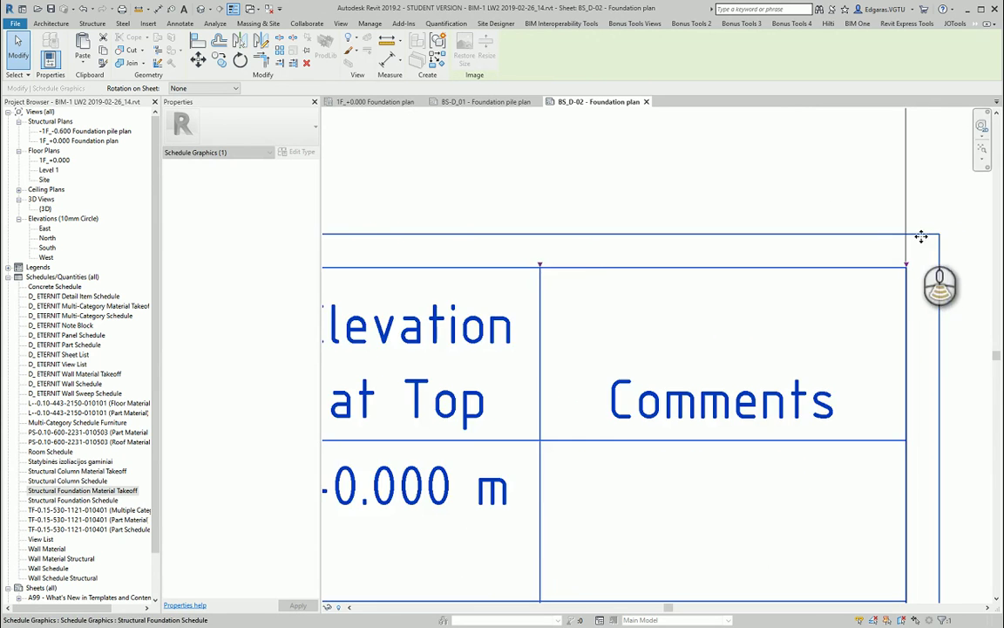
Move the foundation schedule up clear of the takeoff, then straight down so its lower-left corner meets the takeoff's upper-left corner
scroll(919, 231, down, 4)
scroll(835, 221, down, 5)
scroll(766, 210, up, 2)
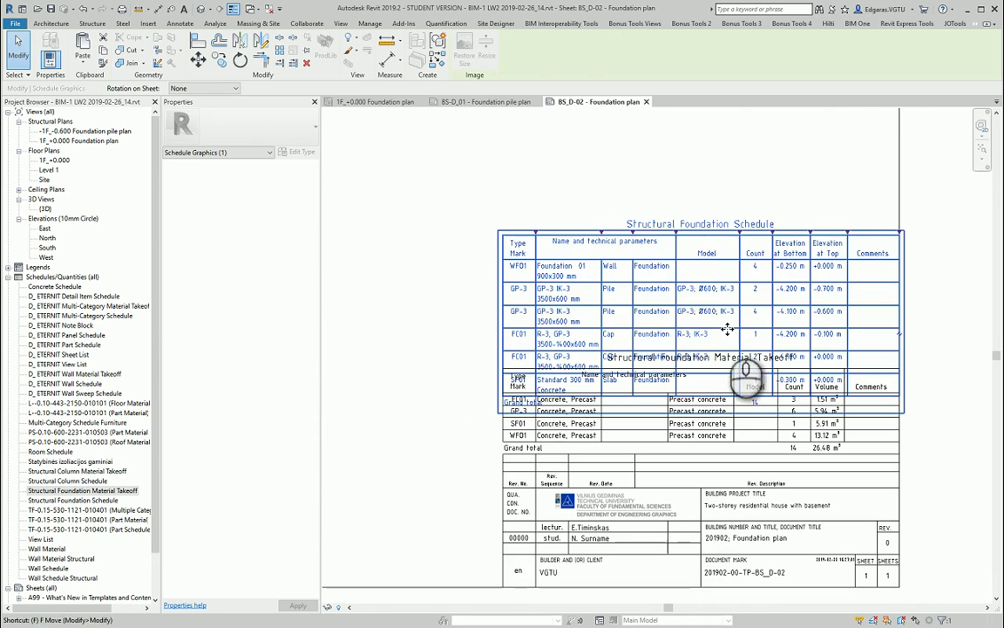
drag(735, 315, 738, 202)
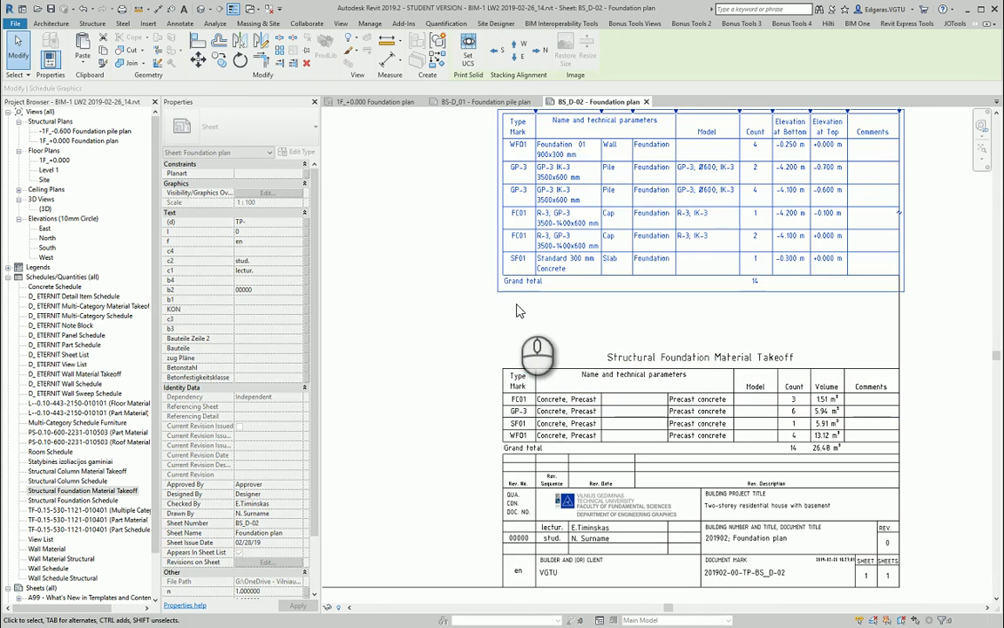
key(m)
key(v)
click(507, 287)
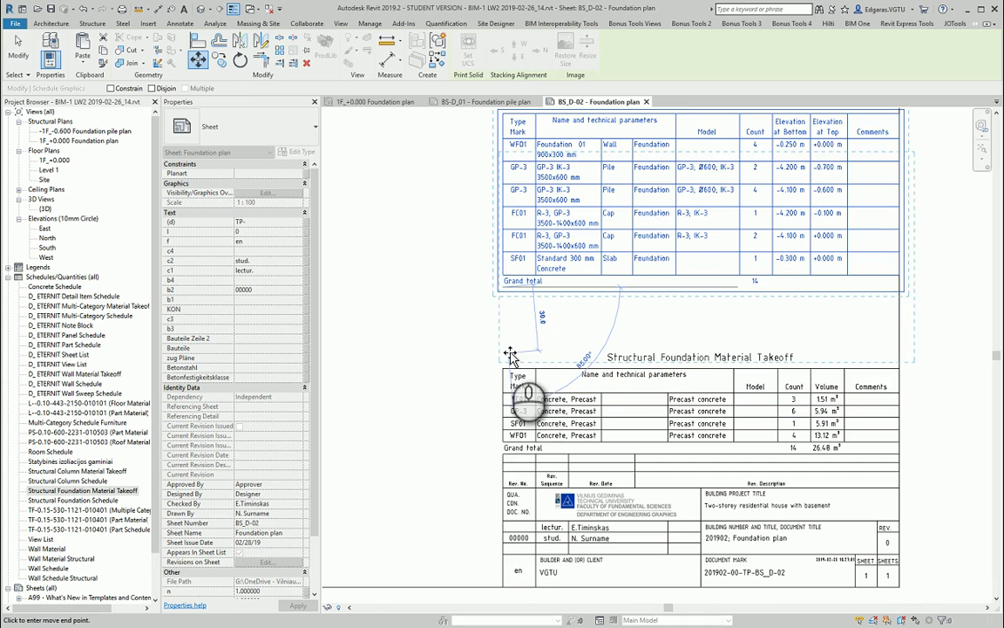
click(507, 345)
click(437, 376)
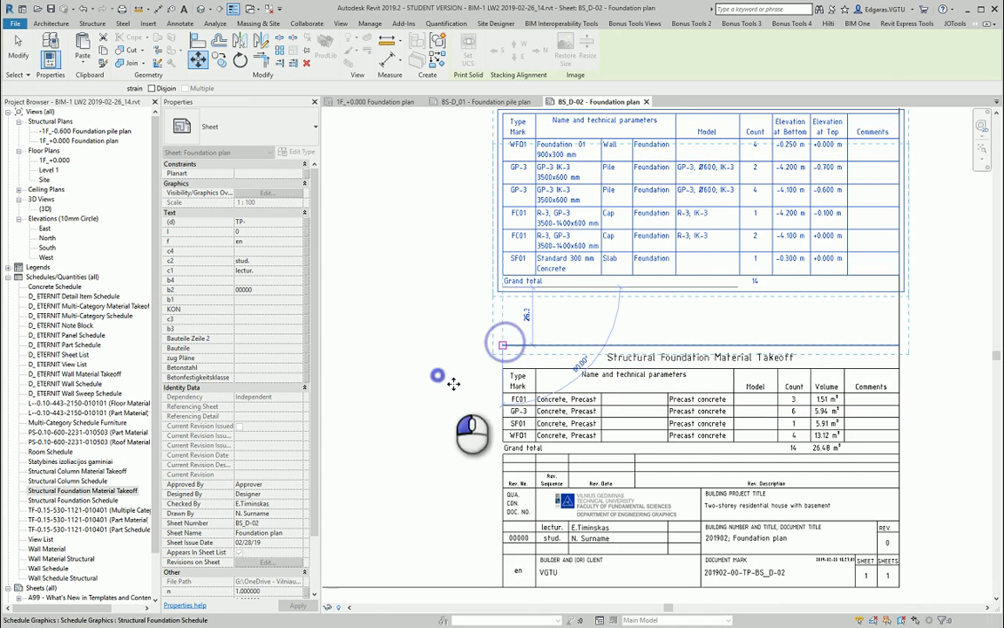
middle_drag(668, 298, 600, 407)
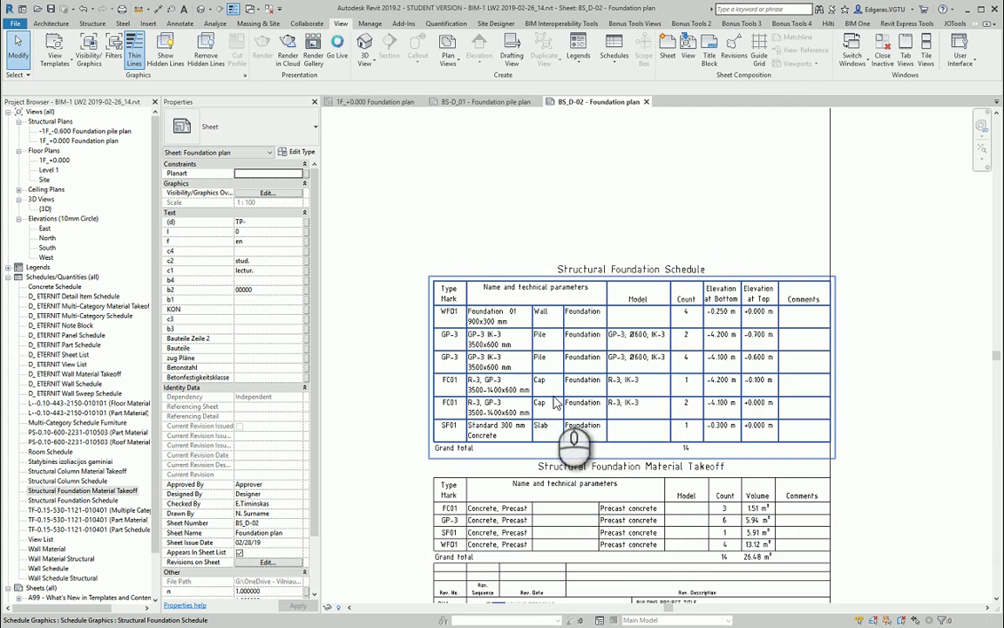
Move the Foundation plan viewport up closer to the sheet's upper frame edge
scroll(600, 412, down, 2)
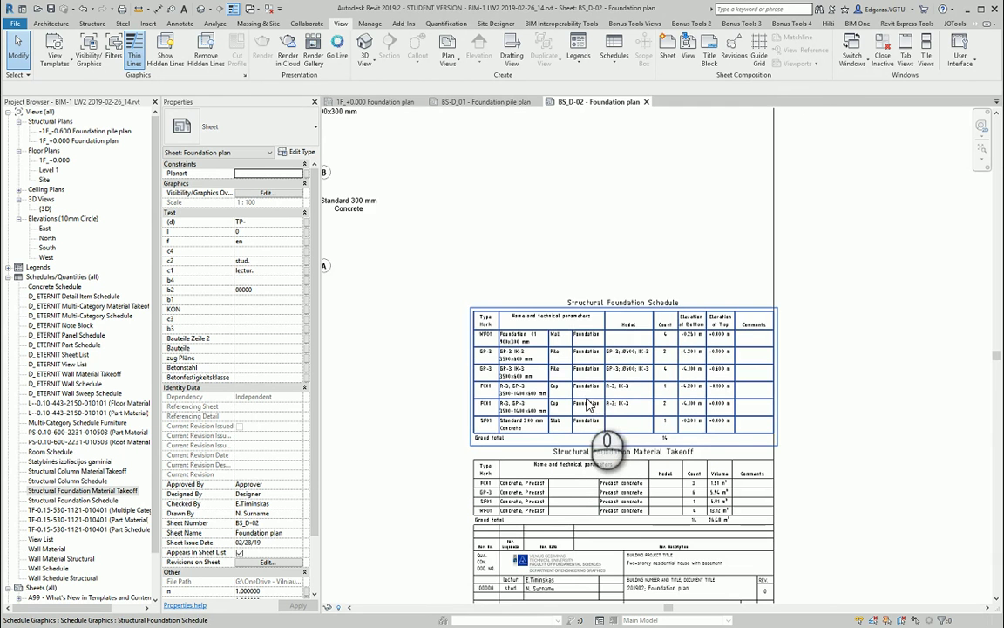
middle_drag(661, 233, 652, 290)
scroll(686, 273, down, 2)
middle_drag(508, 353, 768, 421)
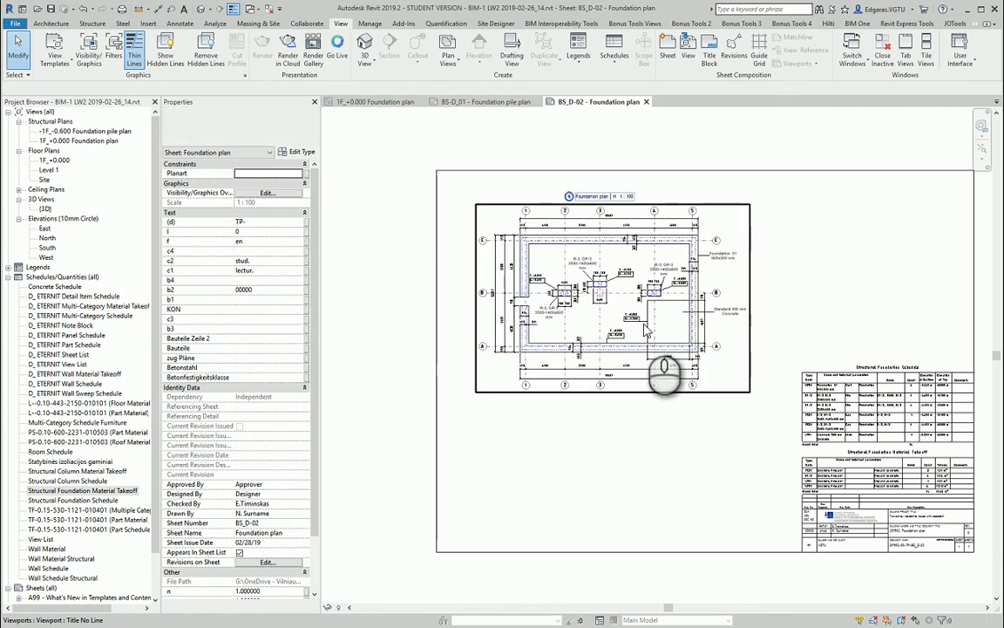
drag(649, 365, 646, 329)
click(775, 310)
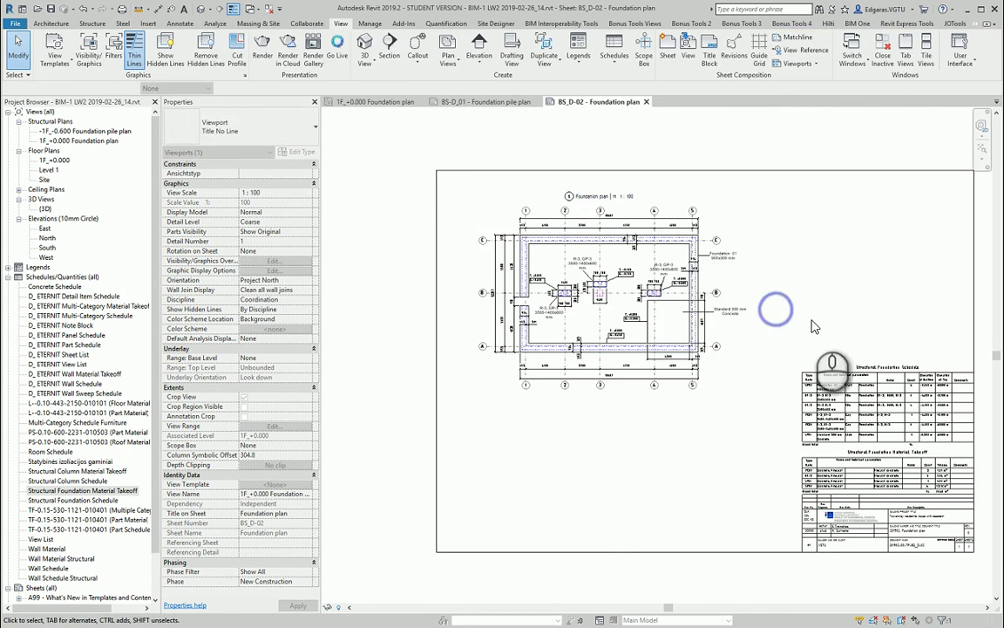
middle_drag(810, 319, 753, 320)
drag(580, 319, 578, 305)
click(788, 288)
click(790, 291)
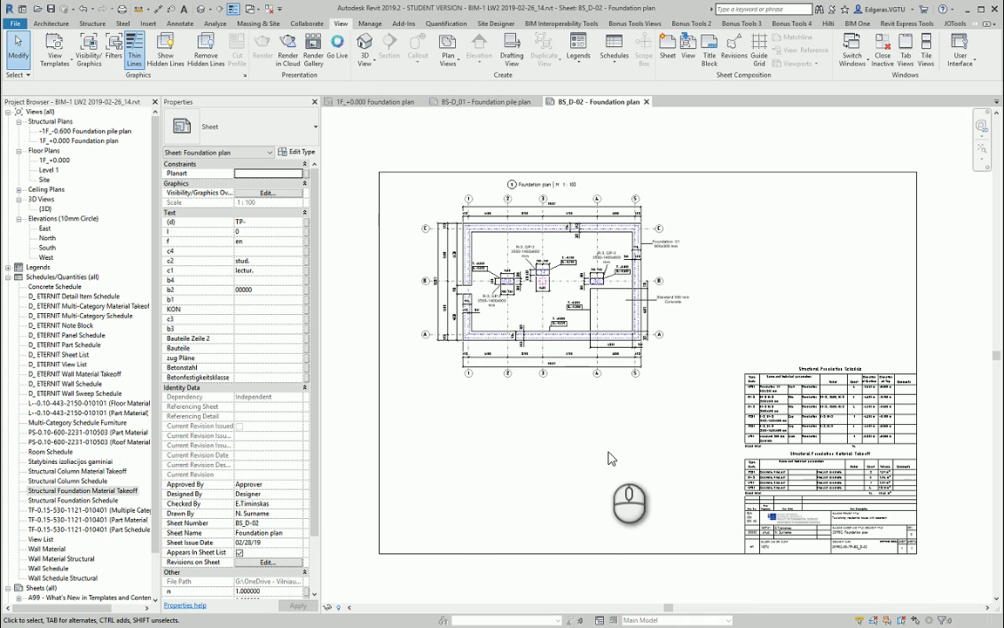
Transfer the -1F_-0.600 Foundation pile plan view from sheet BS-D_01 to the open sheet, below the foundation plan
click(9, 276)
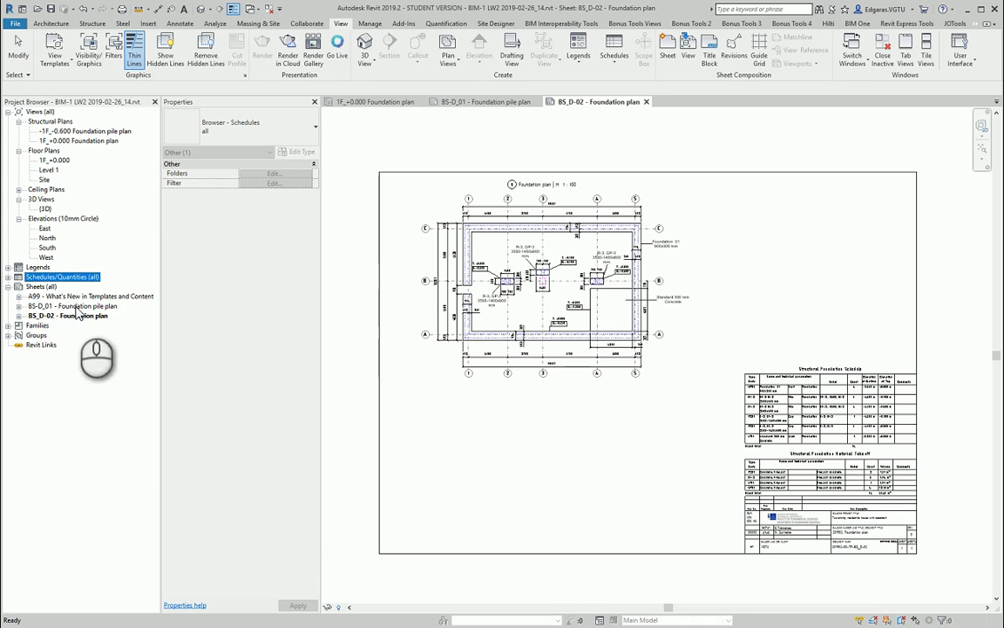
click(20, 306)
click(103, 315)
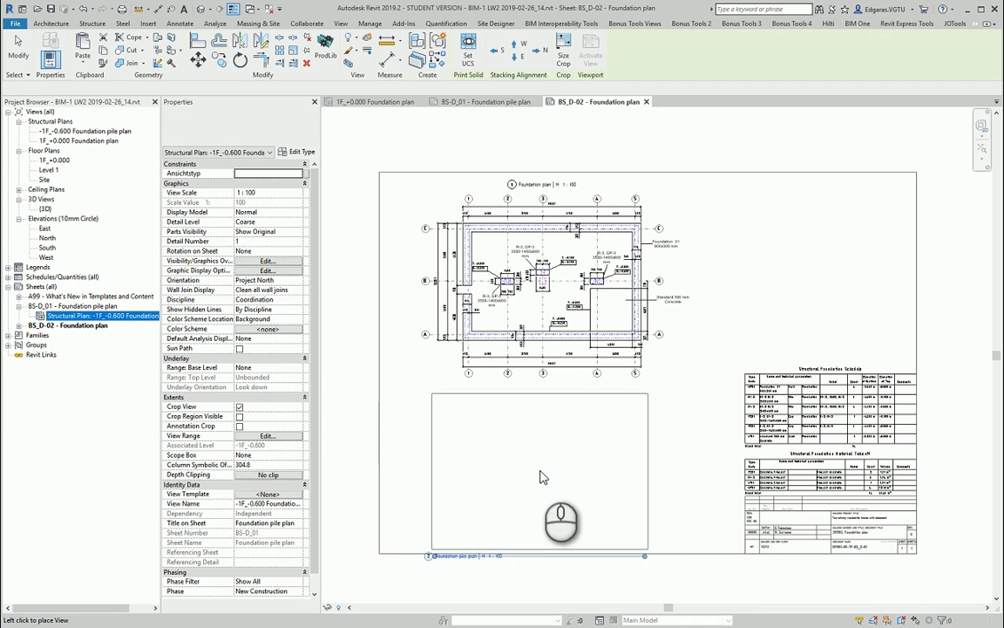
click(539, 473)
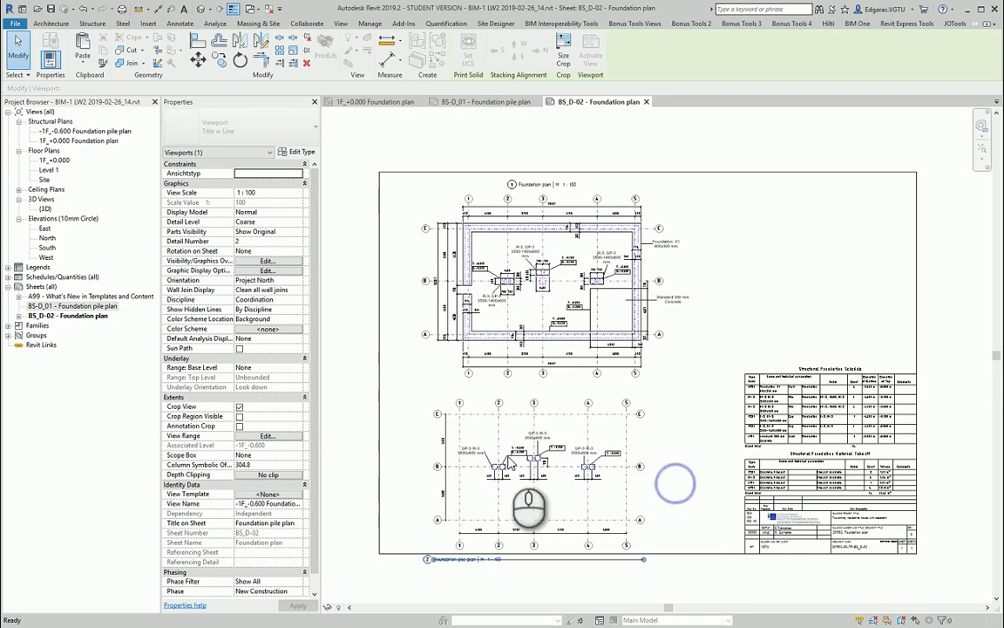
Set the pile plan viewport's type to Title No Line and move its title above the view
click(514, 471)
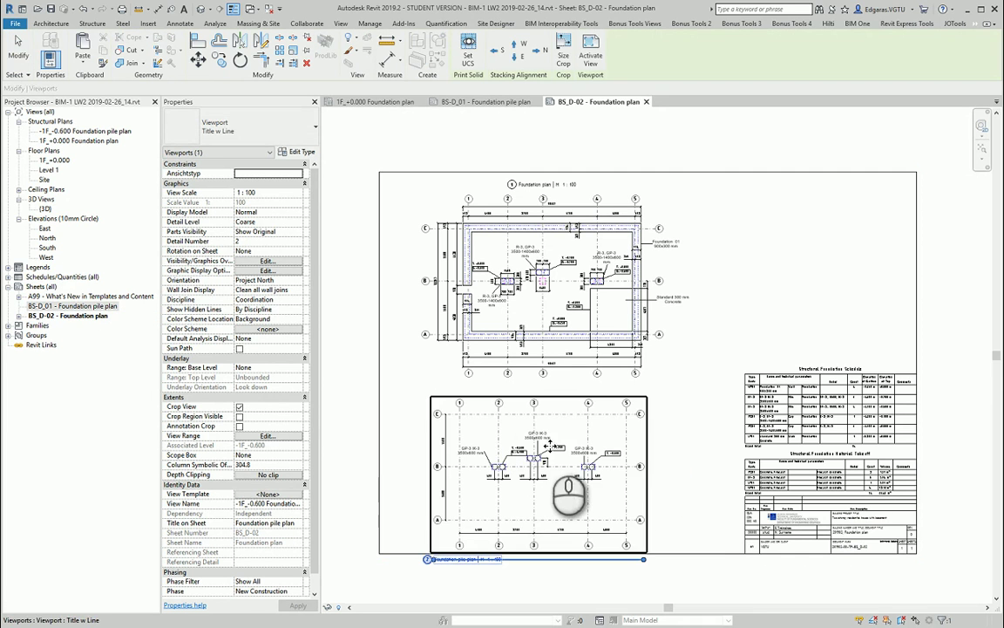
click(248, 131)
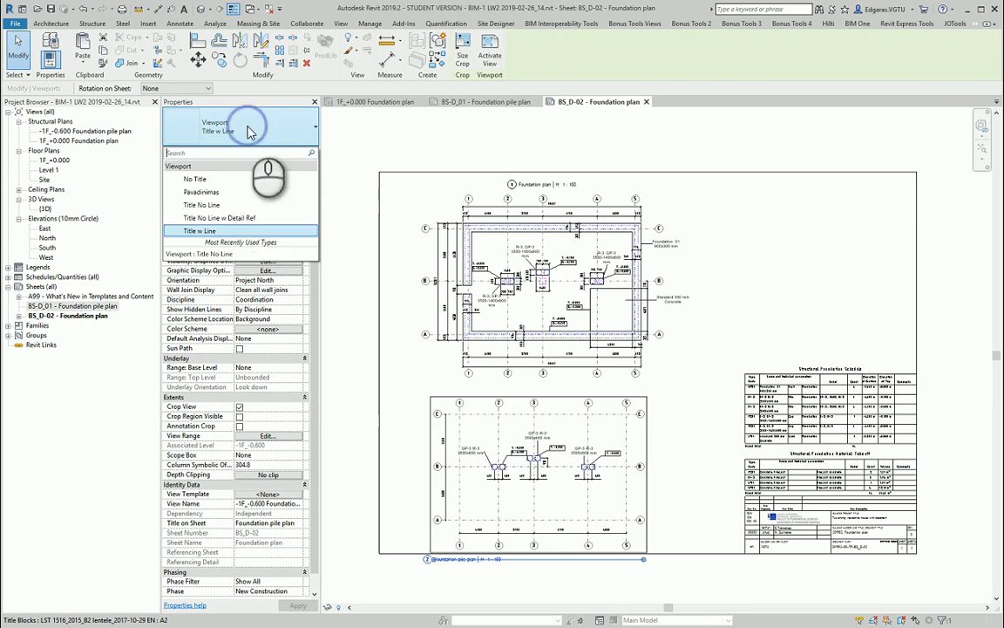
click(232, 208)
click(484, 562)
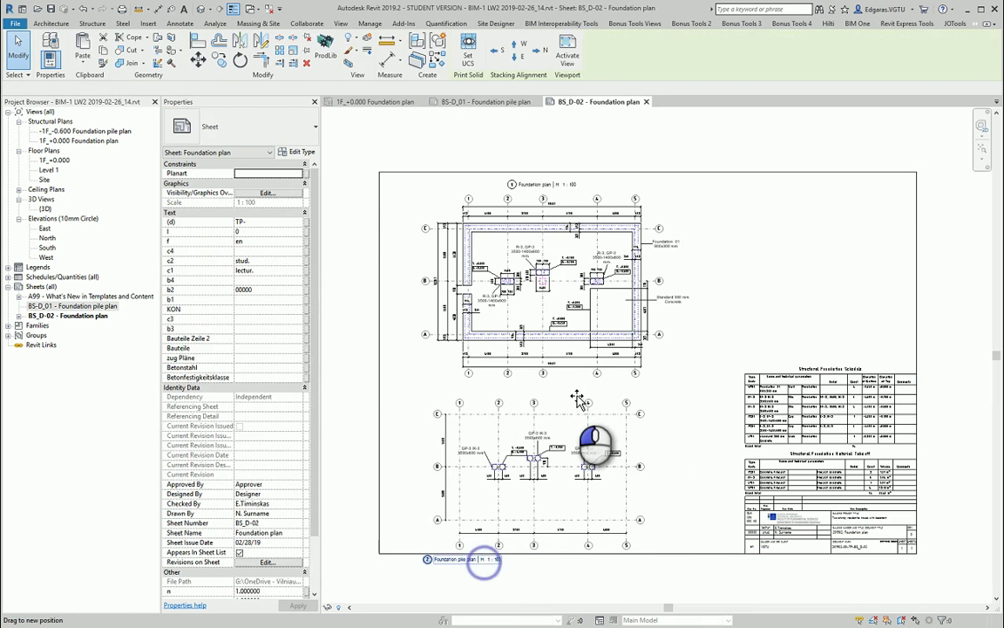
drag(578, 399, 577, 398)
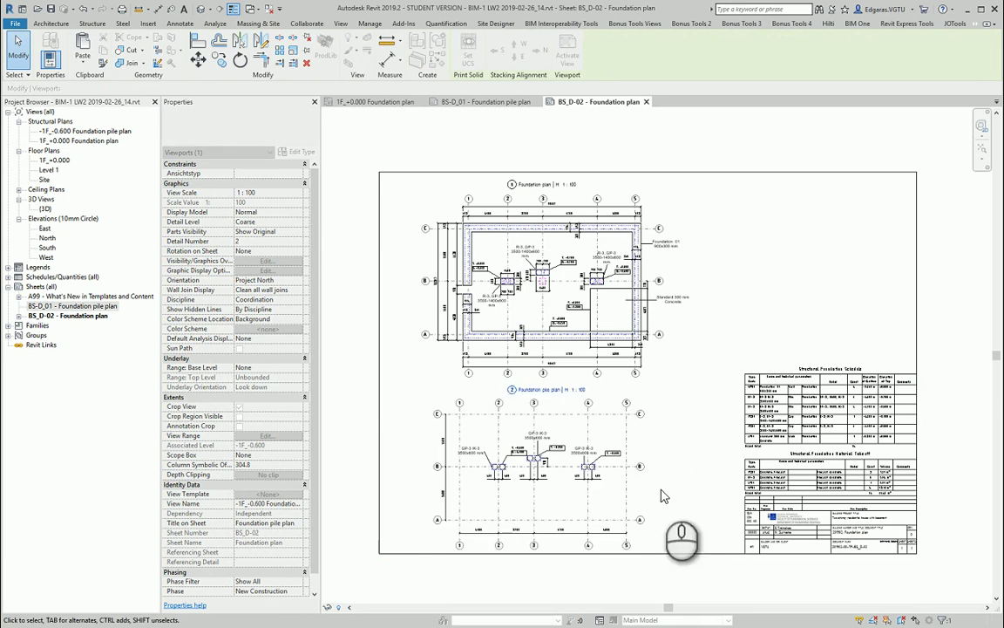
Move the pile plan viewport so its vertical grid lines align with those of the foundation plan above
click(670, 489)
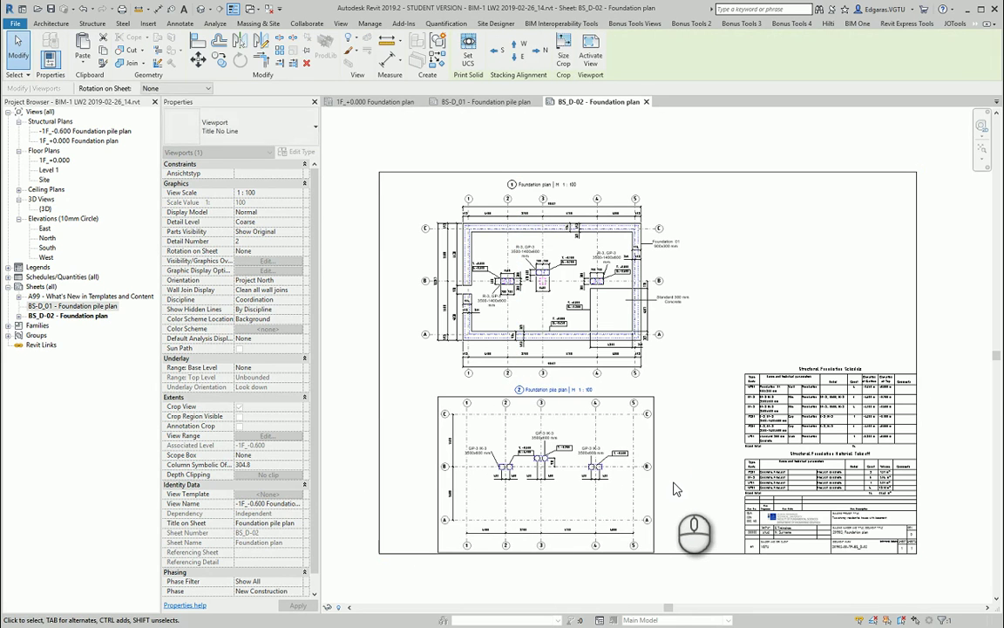
drag(505, 490, 567, 449)
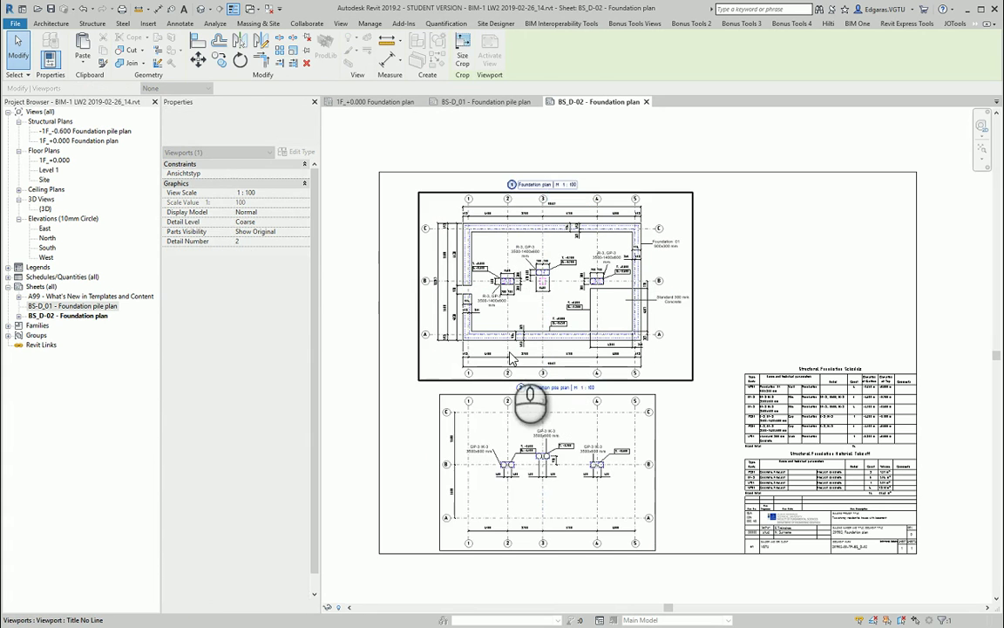
click(720, 444)
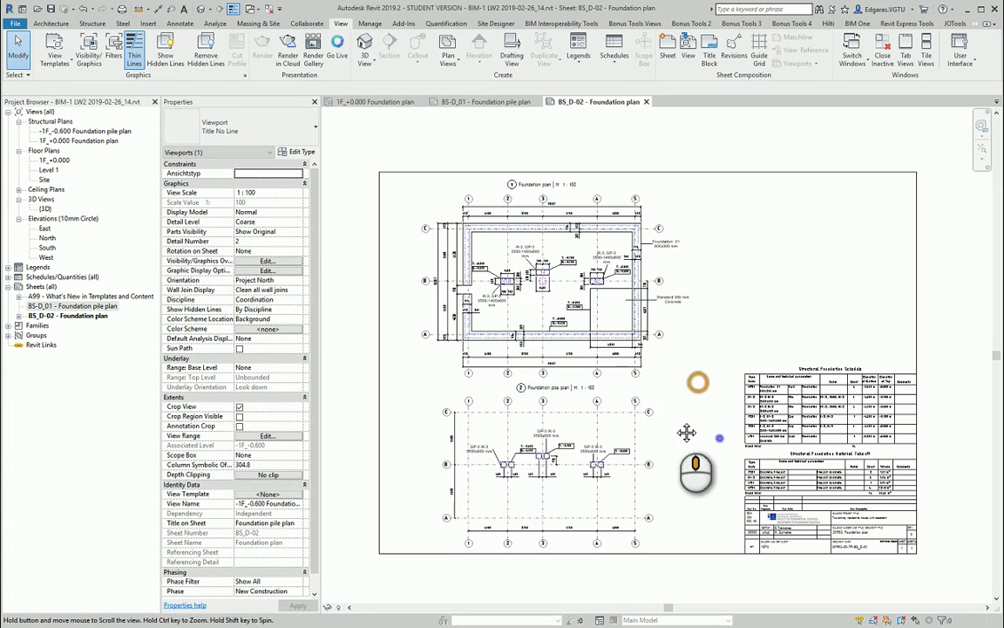
middle_drag(684, 436, 661, 470)
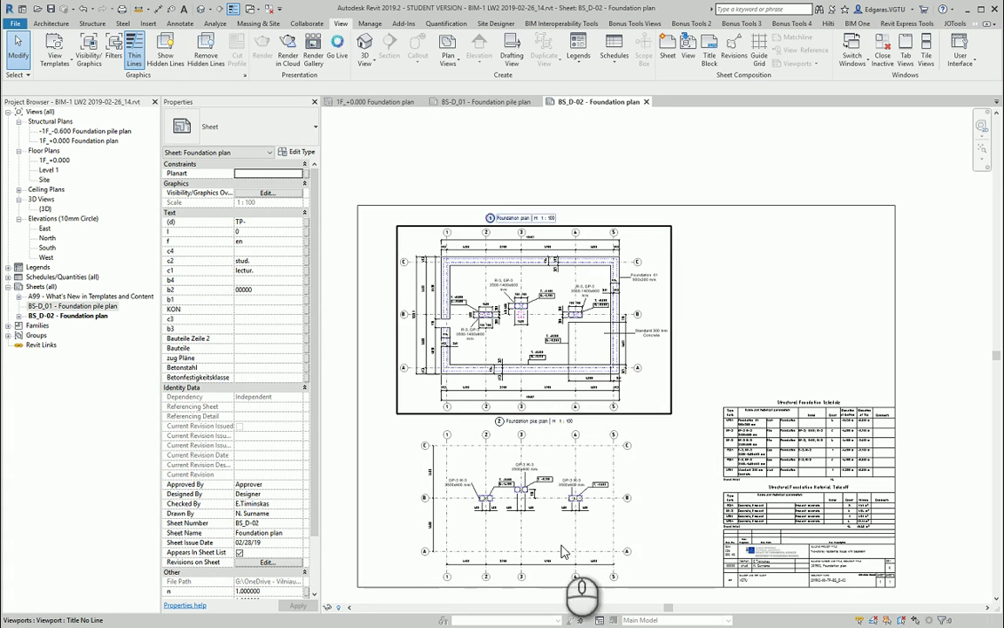
middle_drag(674, 458, 641, 464)
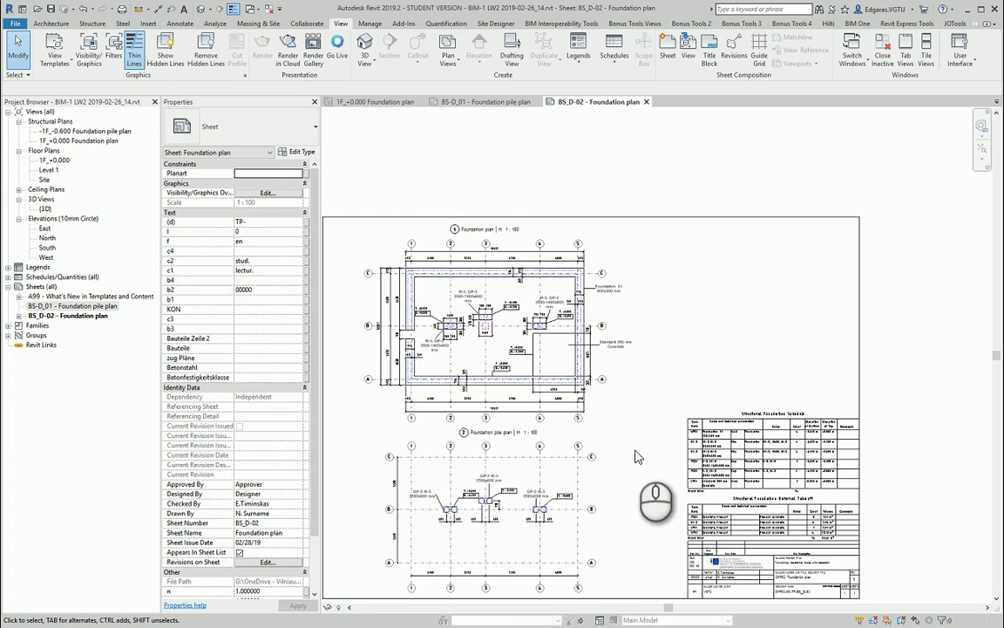
middle_drag(639, 470, 688, 443)
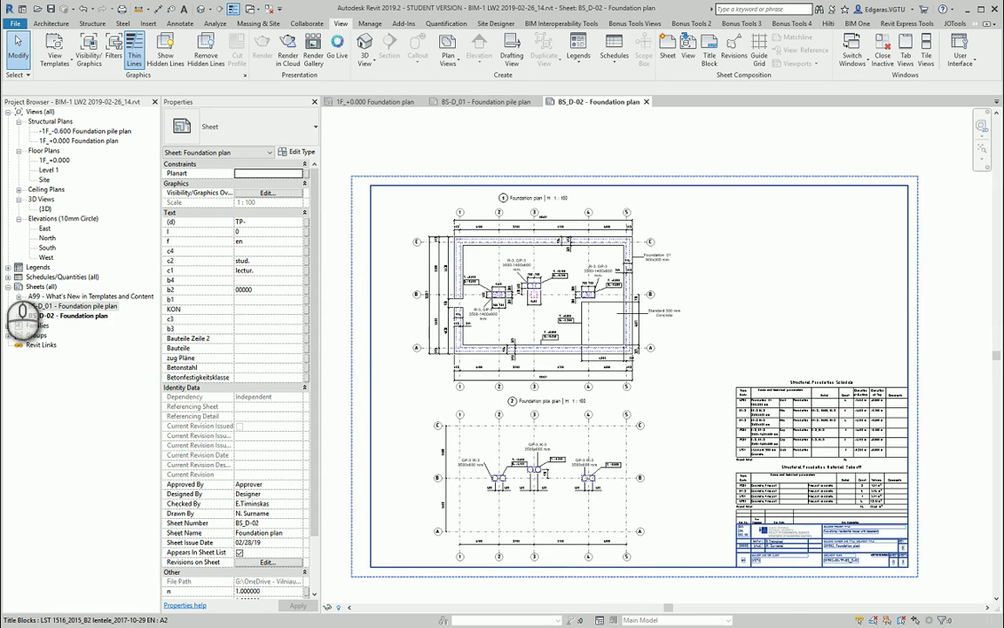
Create a new legend view named Legend Foundation at scale 1:50
click(69, 306)
click(7, 267)
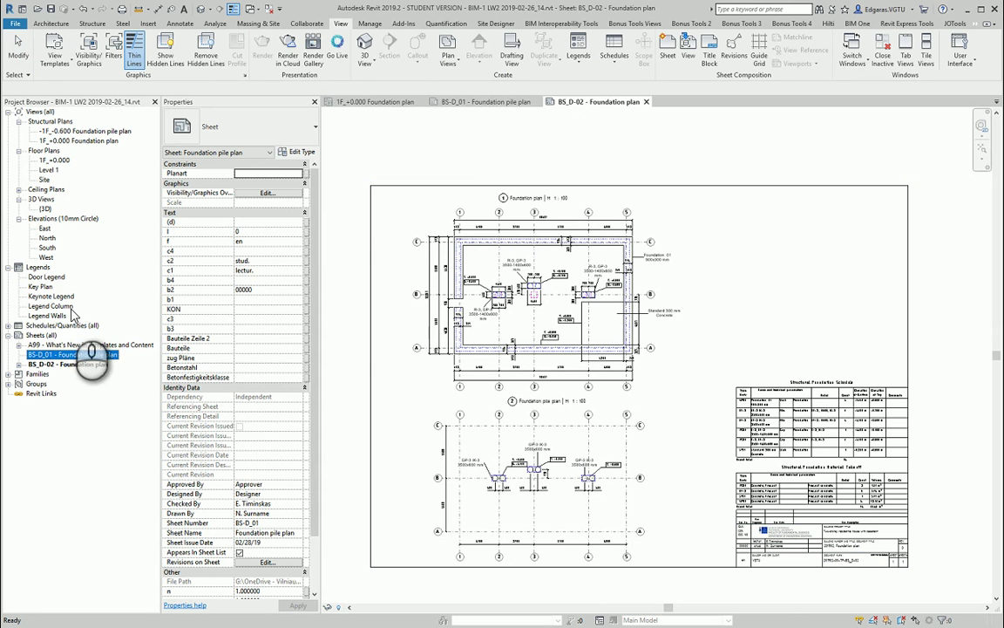
click(450, 157)
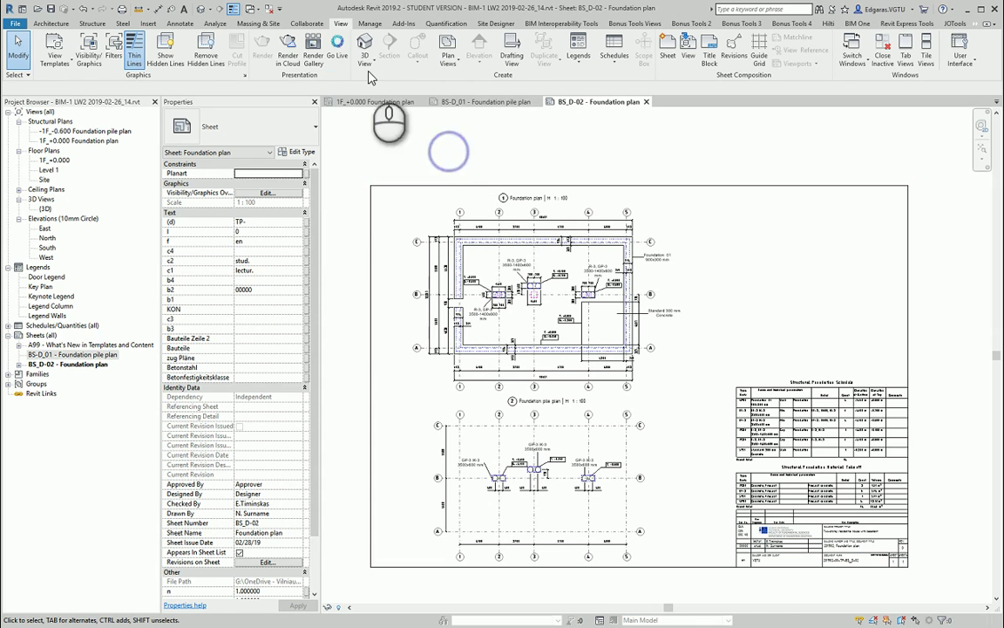
click(578, 51)
click(611, 81)
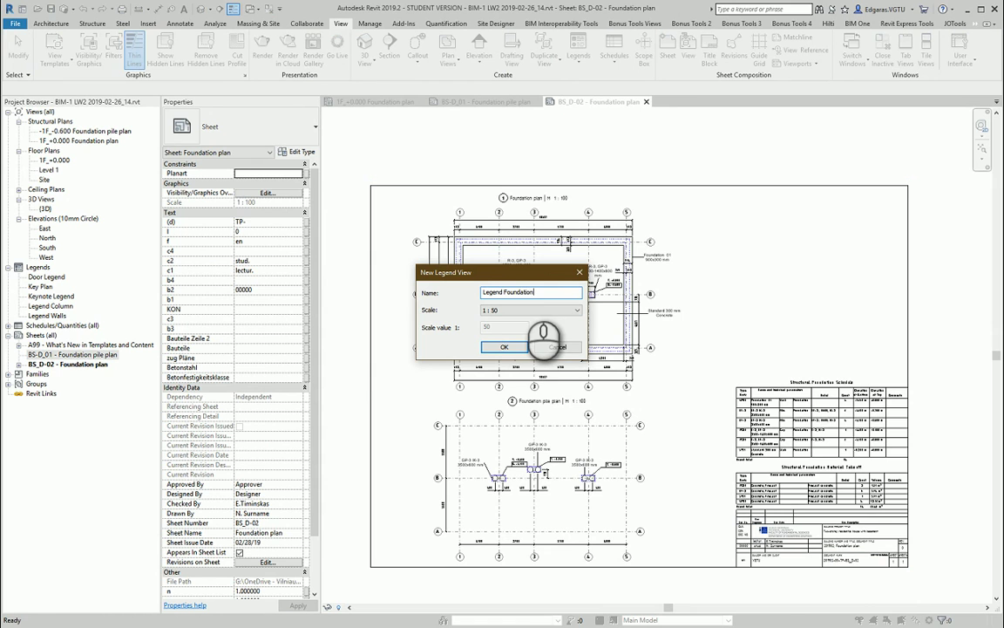
click(506, 348)
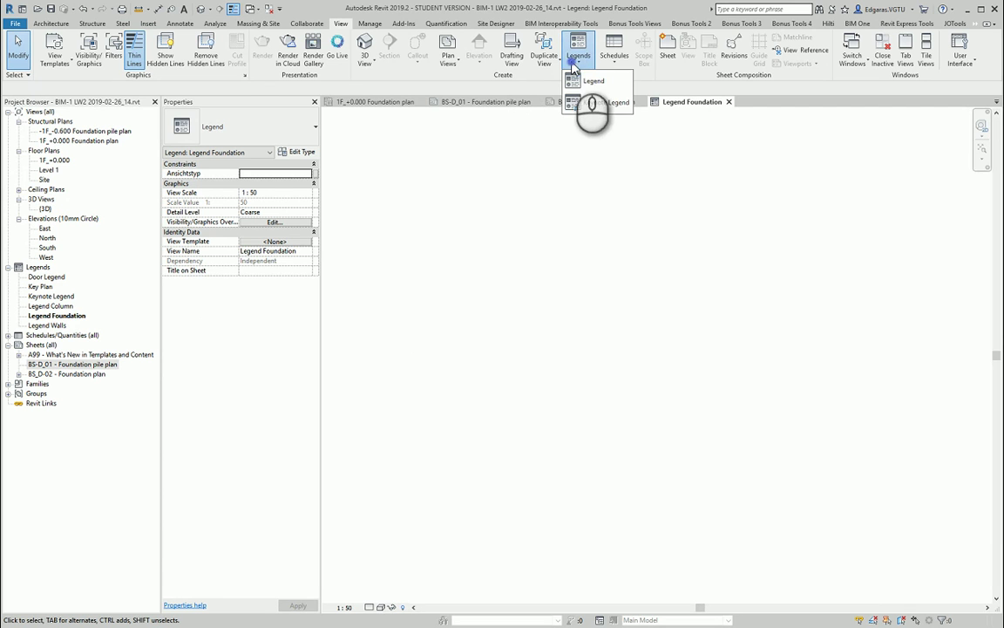
Place legend components of the pile cap R-3, GP-1 5500-1400x600 mm as a floor plan, with its front elevation aligned below
click(180, 24)
click(350, 66)
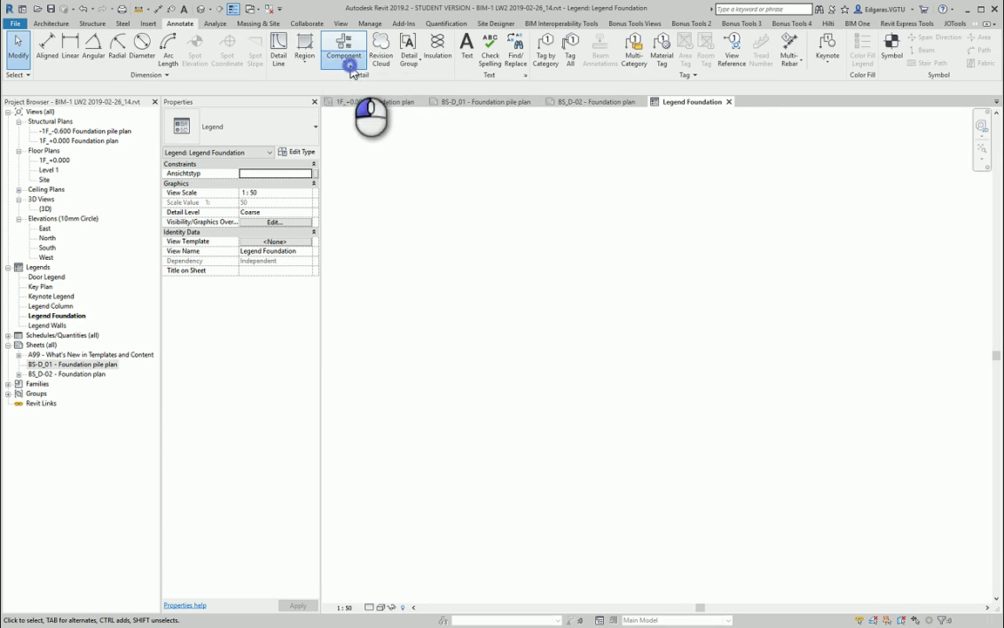
click(354, 124)
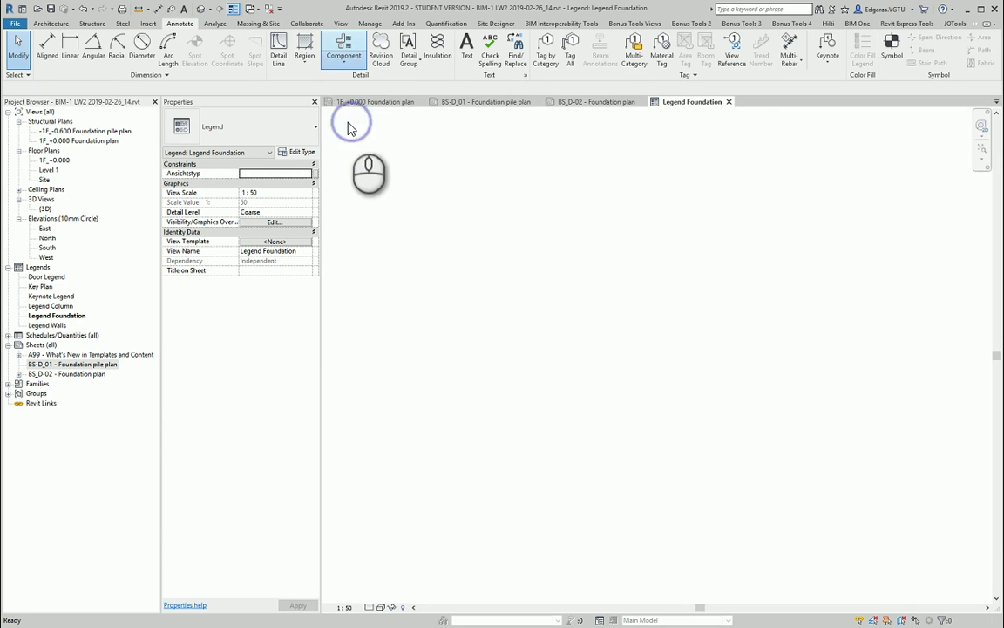
click(143, 89)
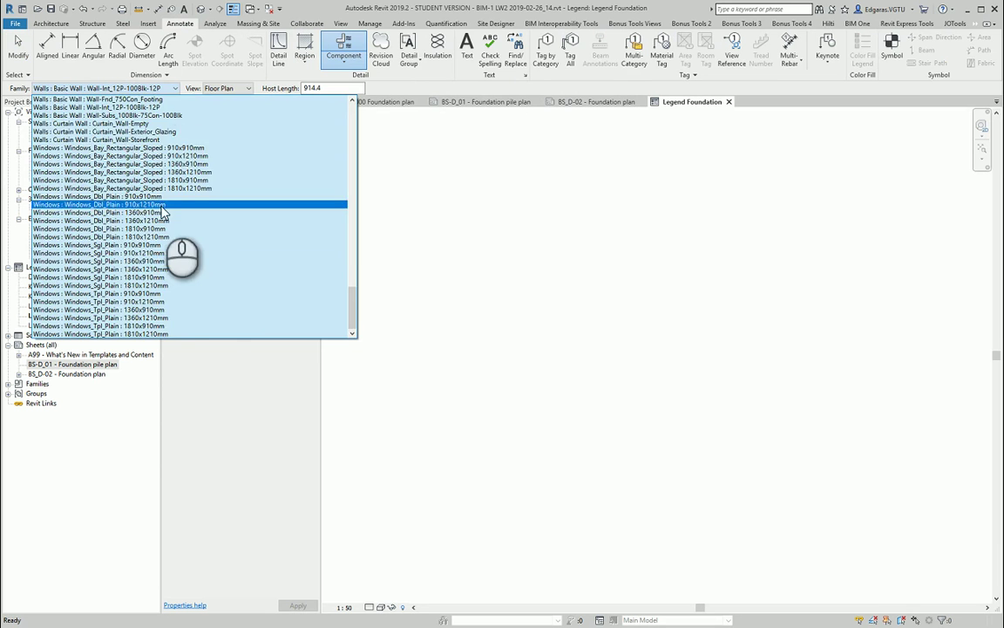
scroll(183, 248, up, 4)
scroll(158, 227, up, 4)
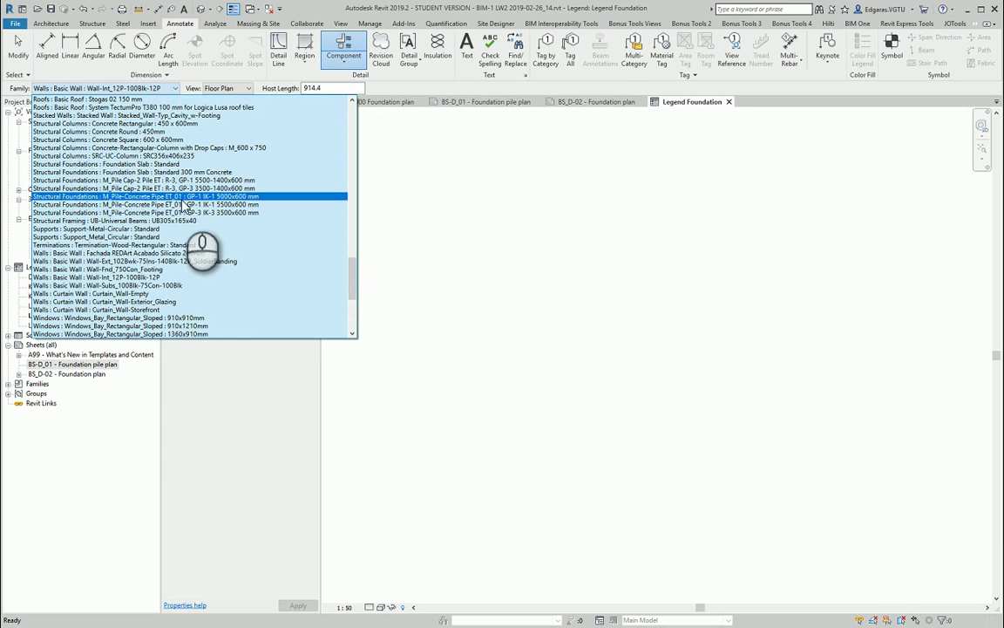
click(221, 181)
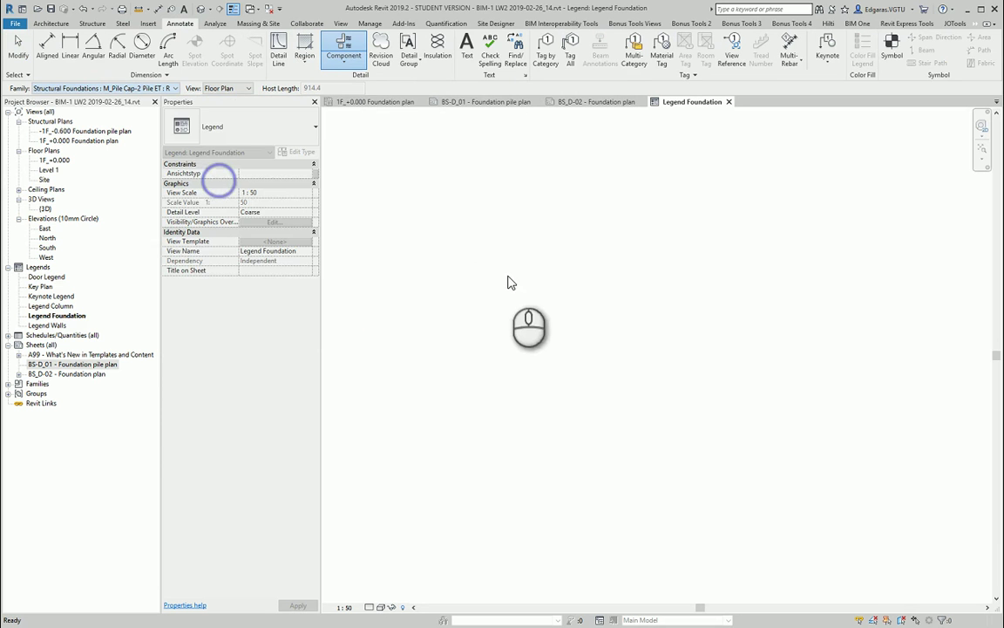
click(478, 284)
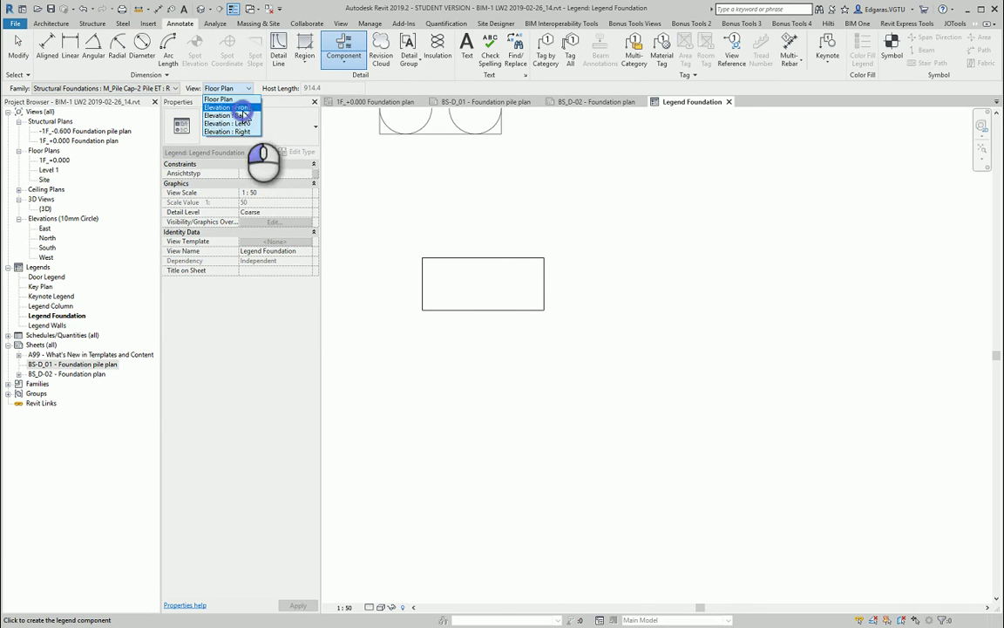
click(240, 107)
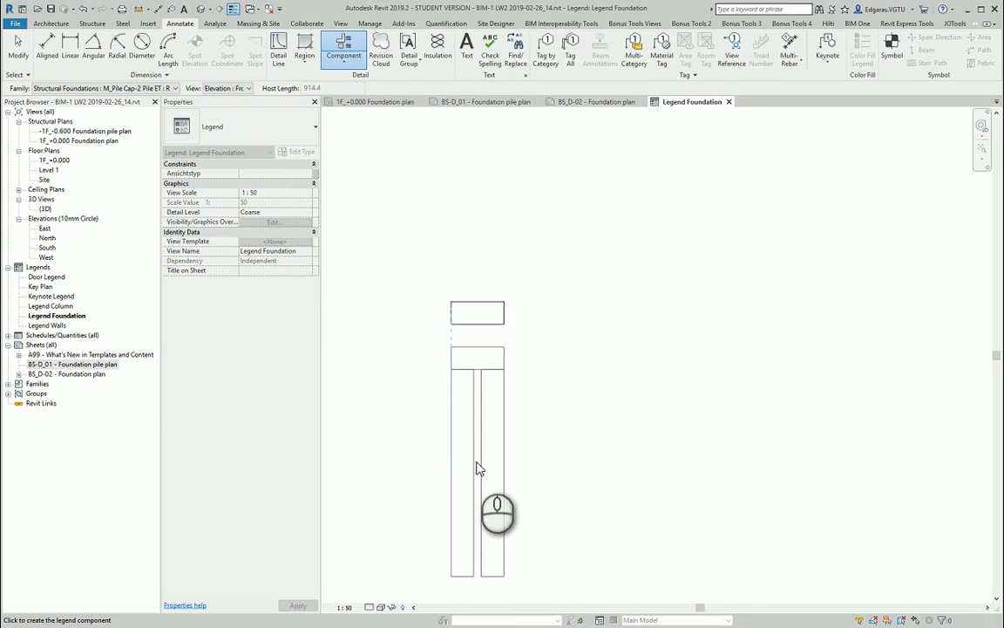
click(476, 469)
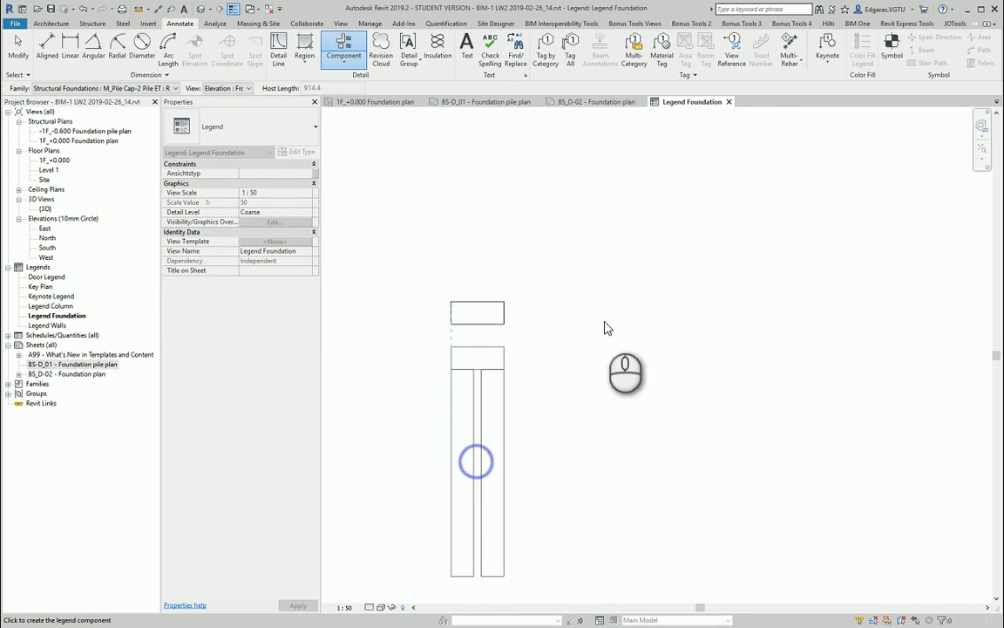
Place a Foundation Slab legend component in section view above the pile cap plan
click(142, 90)
scroll(197, 218, up, 3)
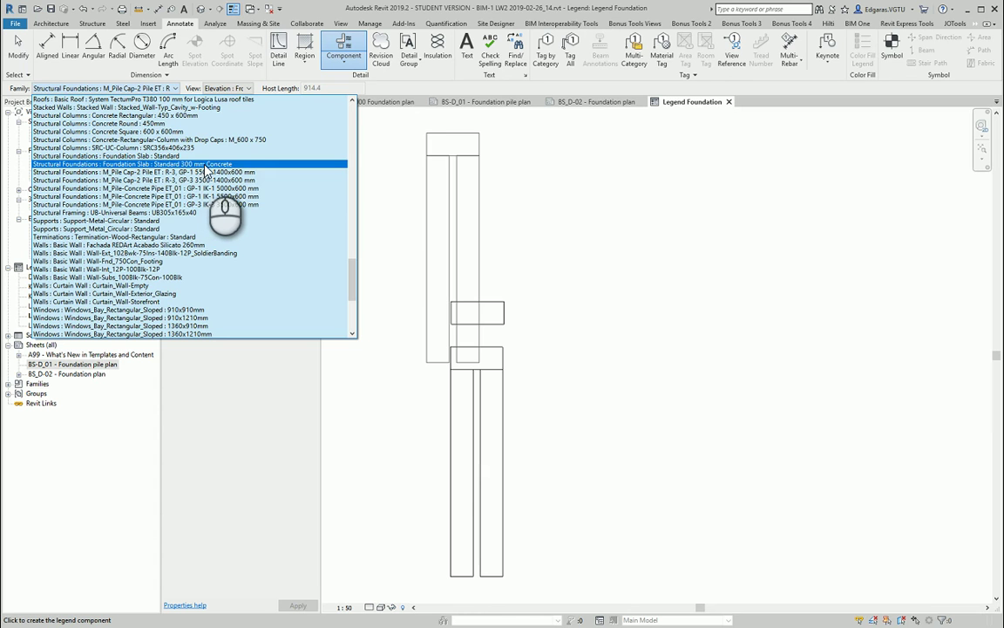
click(178, 156)
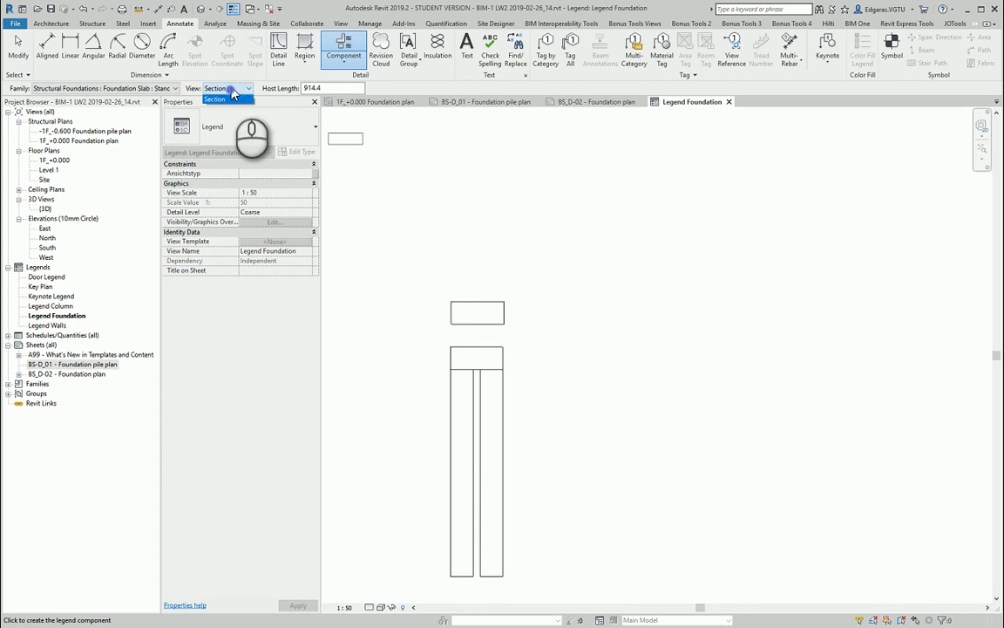
click(469, 267)
Look through the legend component families for further foundation types and end component placement
click(164, 90)
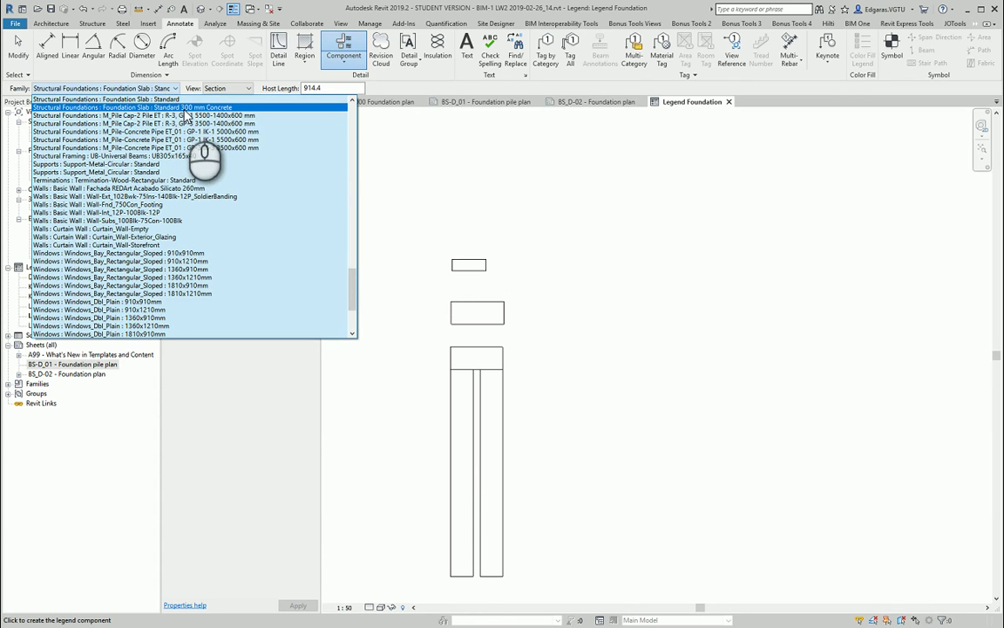
scroll(186, 117, up, 1)
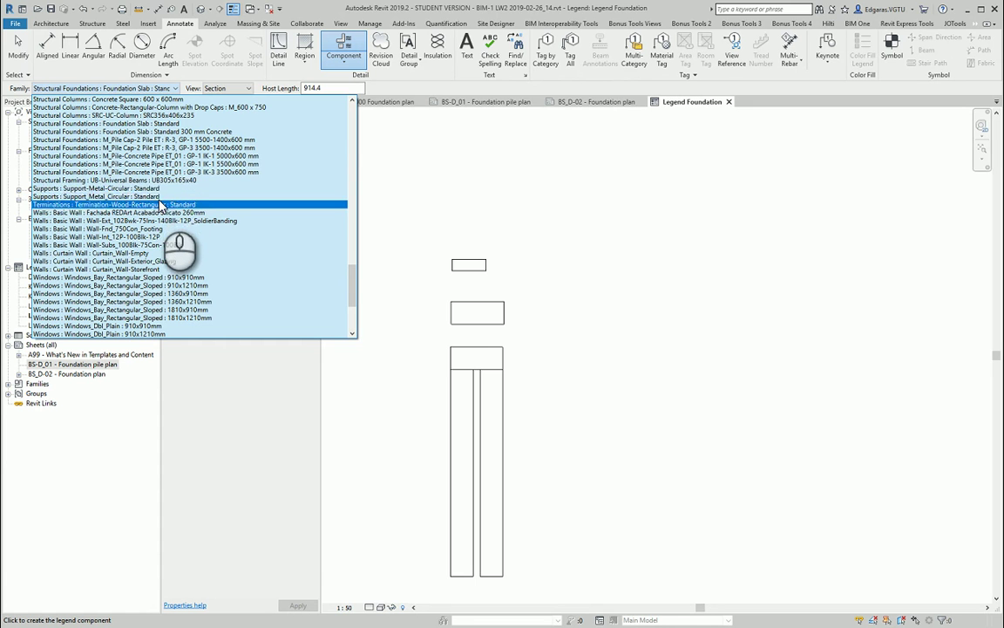
scroll(178, 231, down, 4)
scroll(192, 243, up, 10)
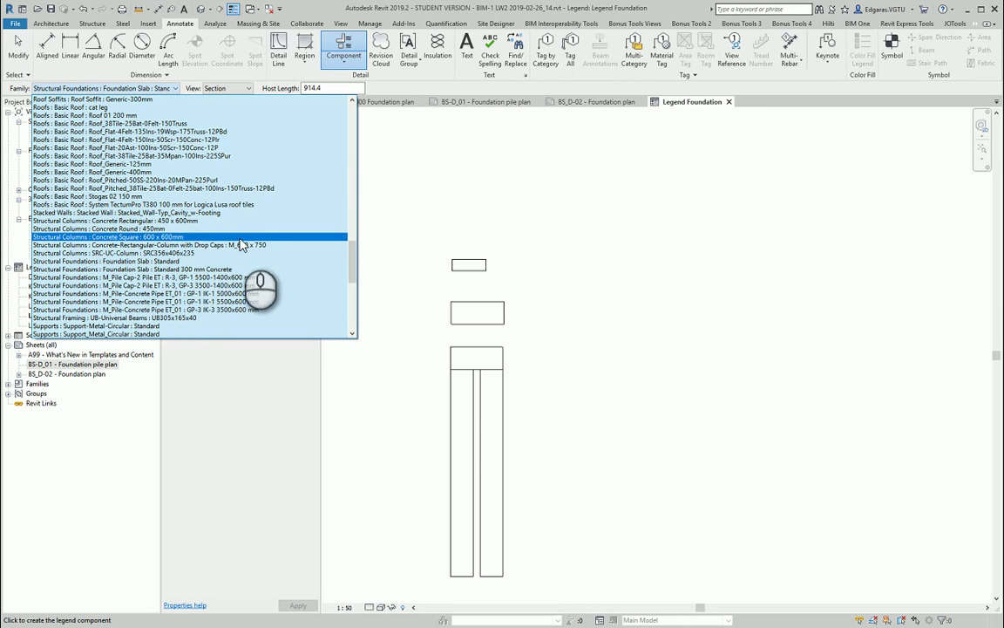
click(552, 224)
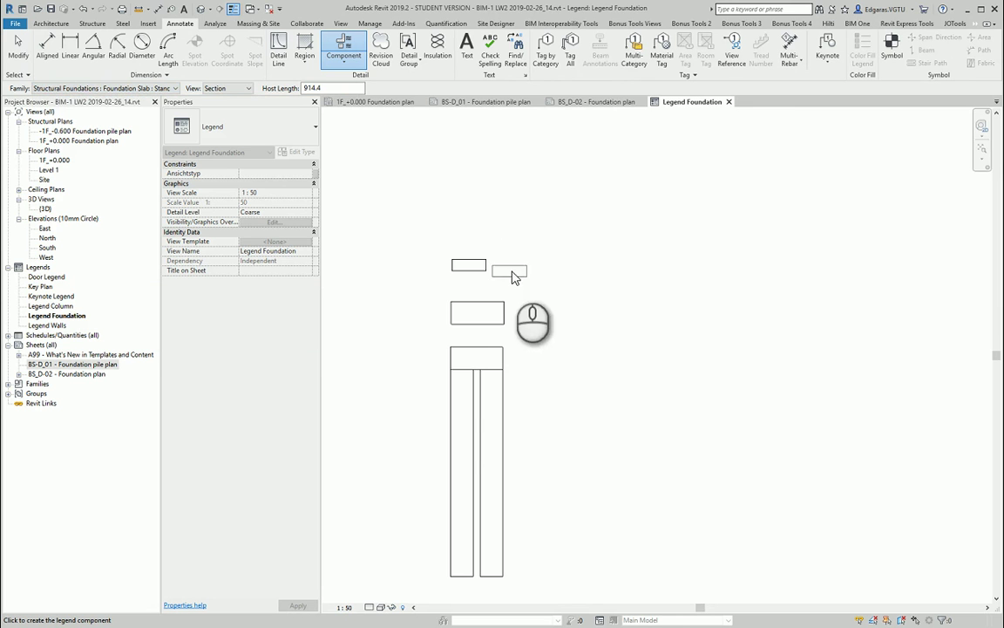
right_click(549, 287)
click(584, 294)
Set the legend view's visual style to Wireframe
scroll(479, 314, up, 4)
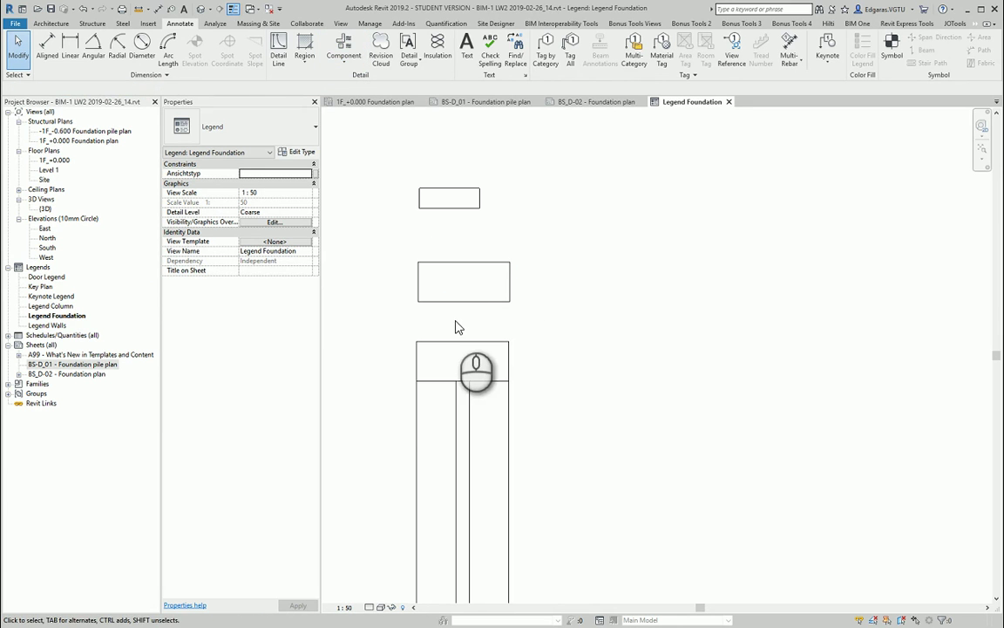
click(370, 385)
click(382, 605)
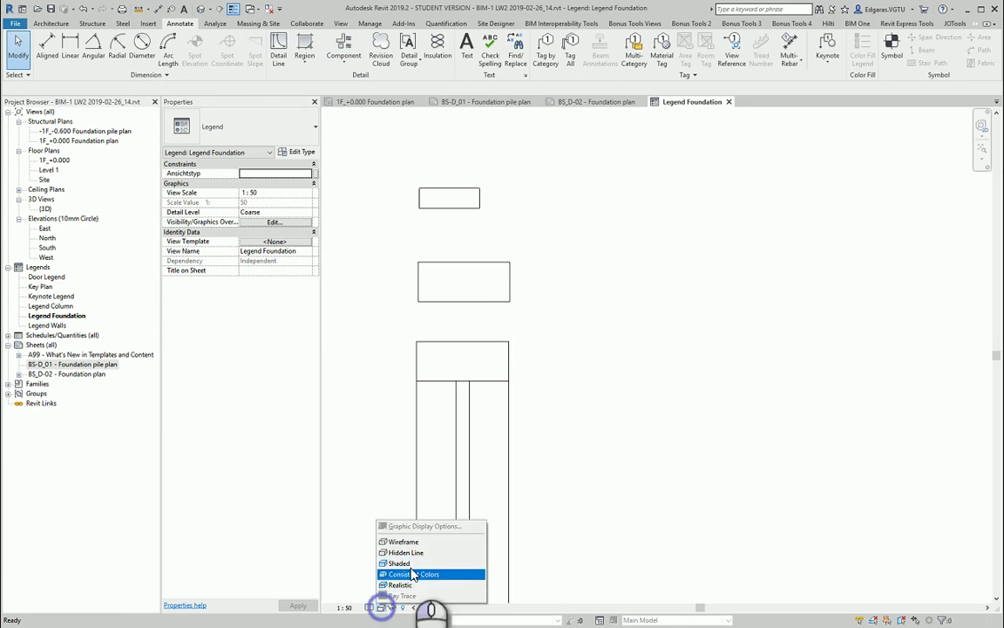
click(433, 542)
click(577, 310)
scroll(427, 231, up, 2)
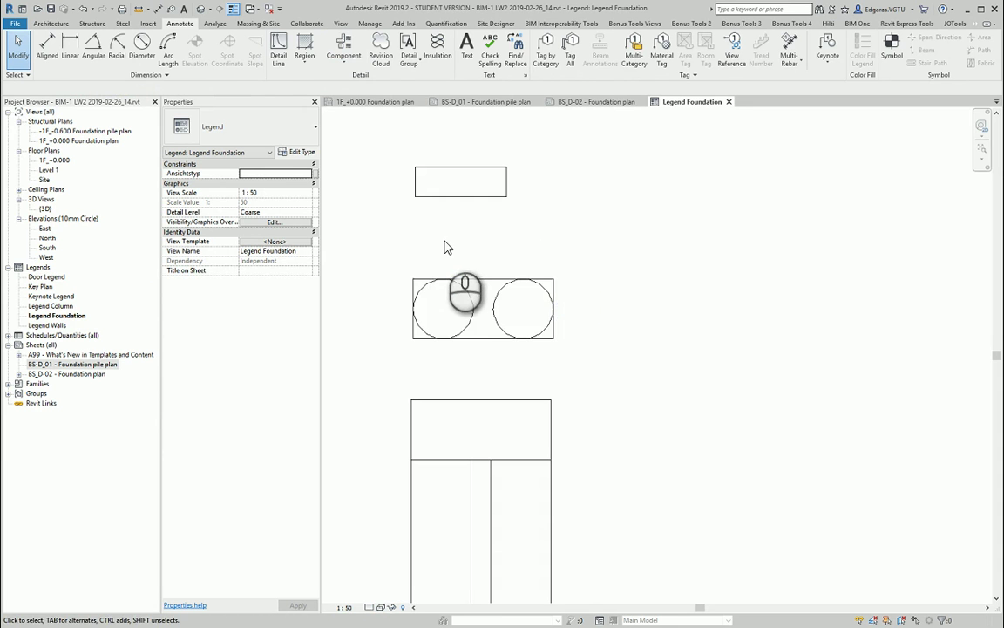
Dimension the width of the pile cap plan between its two long edges, placing the dimension beside its short edge
key(d)
key(i)
click(463, 337)
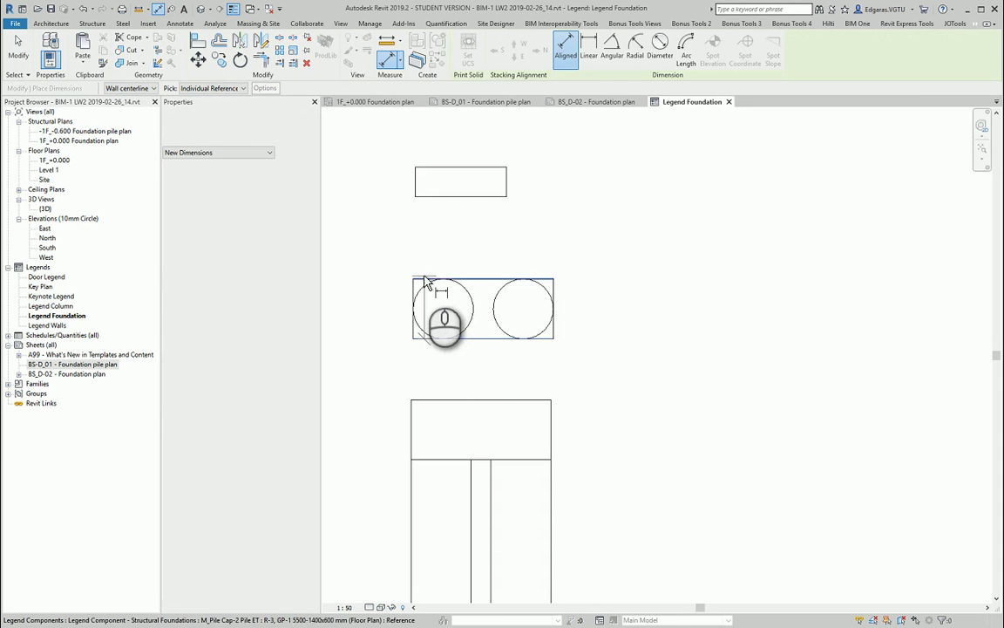
click(424, 278)
click(374, 314)
key(Escape)
key(Escape)
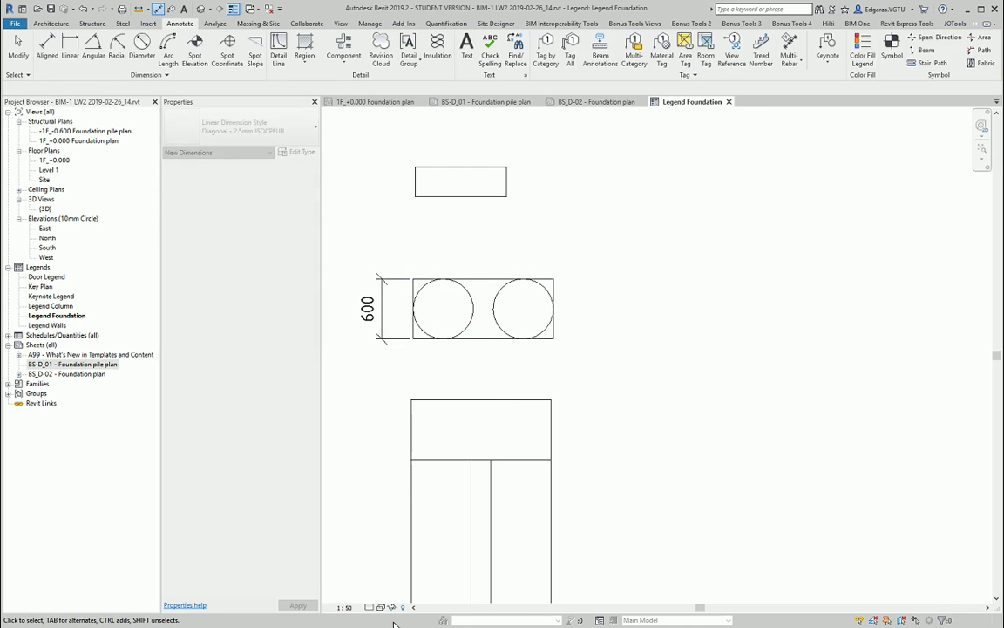
Switch the legend view to the Hidden Line visual style and set its detail level to Fine
click(381, 608)
click(401, 546)
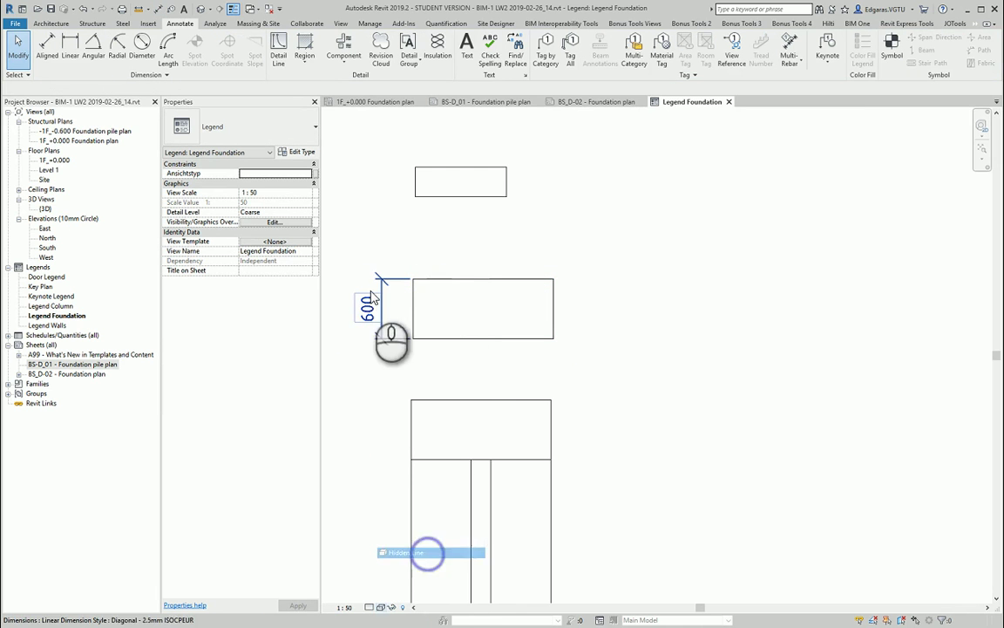
click(306, 212)
click(265, 239)
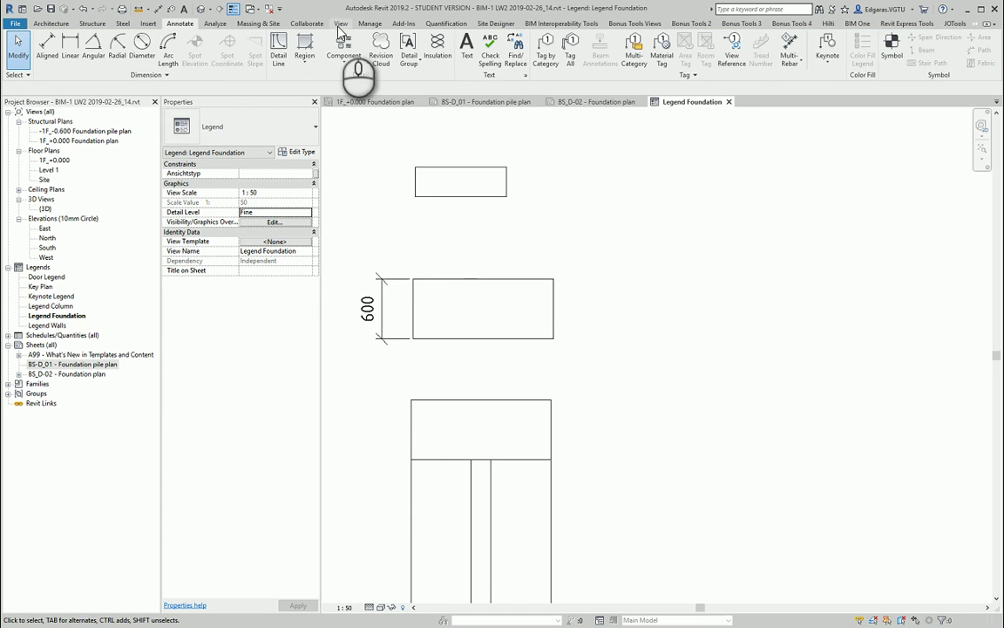
Try to reveal the piles beneath the pile cap plan with Show Hidden Lines
click(340, 24)
click(164, 51)
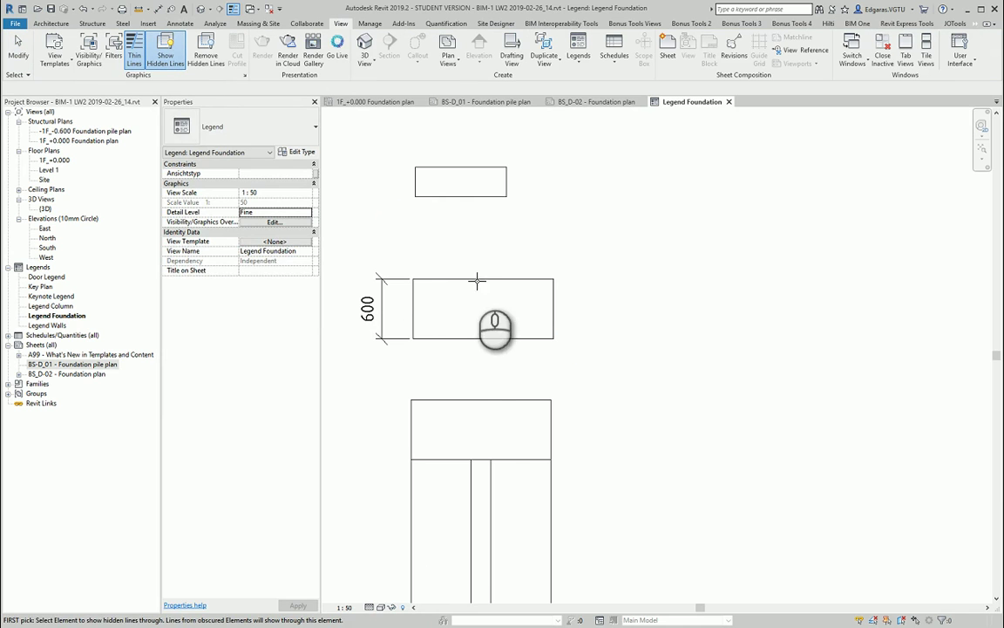
click(476, 279)
click(454, 337)
key(Escape)
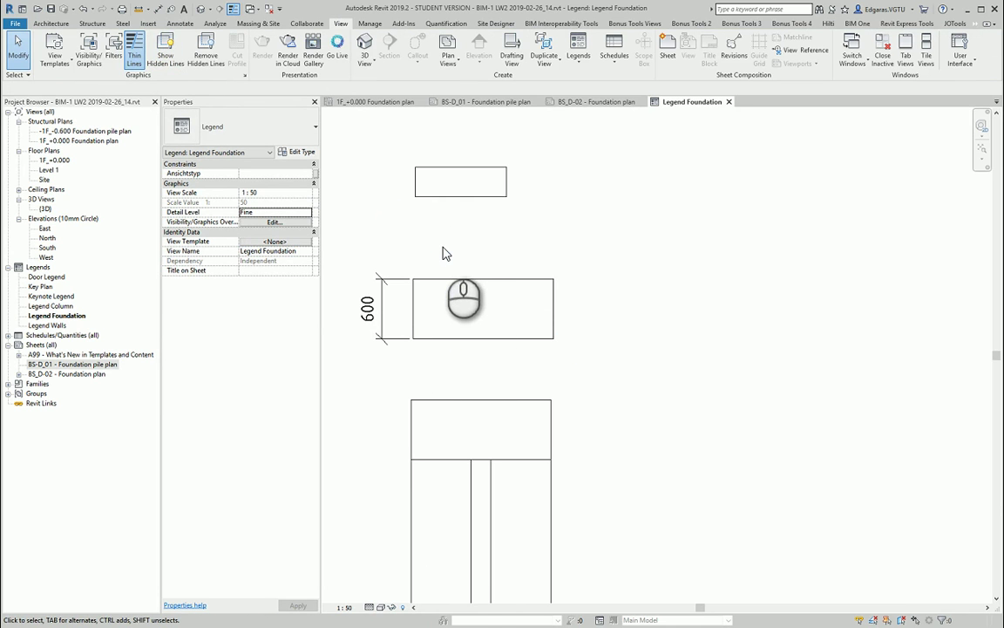
Set the legend view's visual style to Wireframe and dimension the pile cap plan's length below it
click(380, 607)
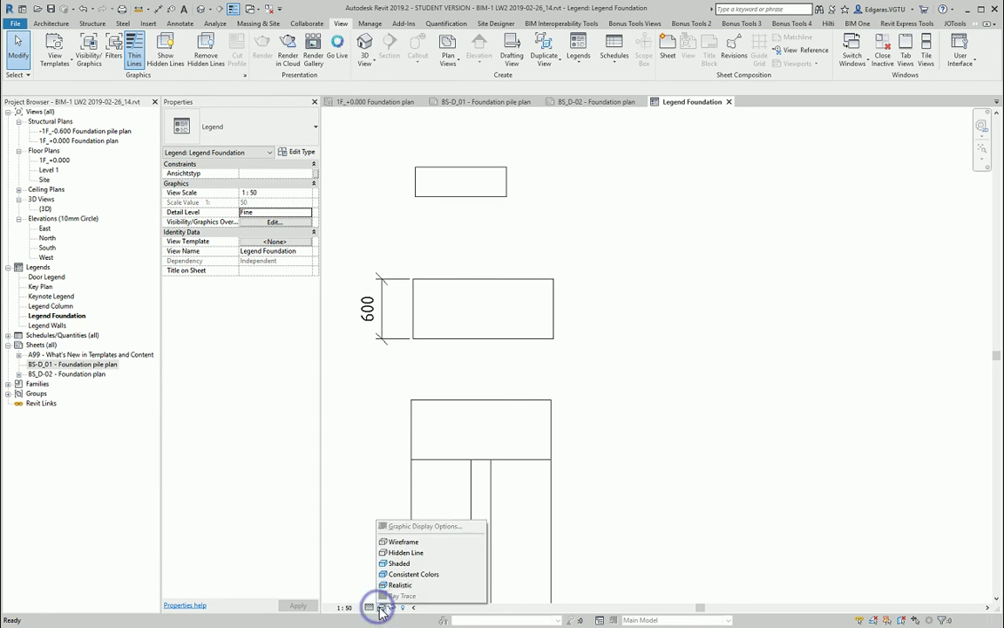
click(399, 542)
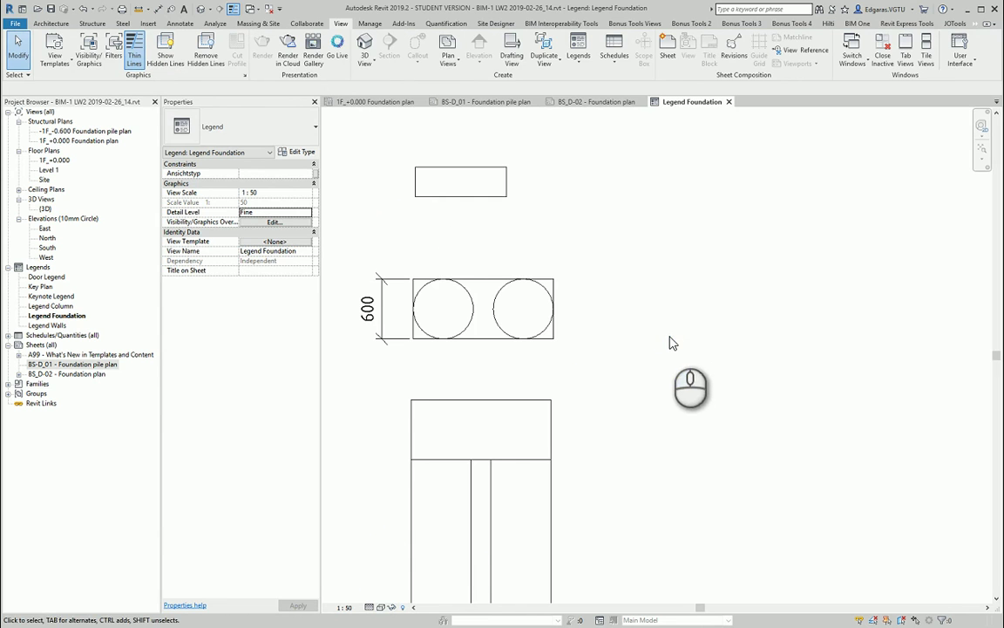
key(i)
click(413, 288)
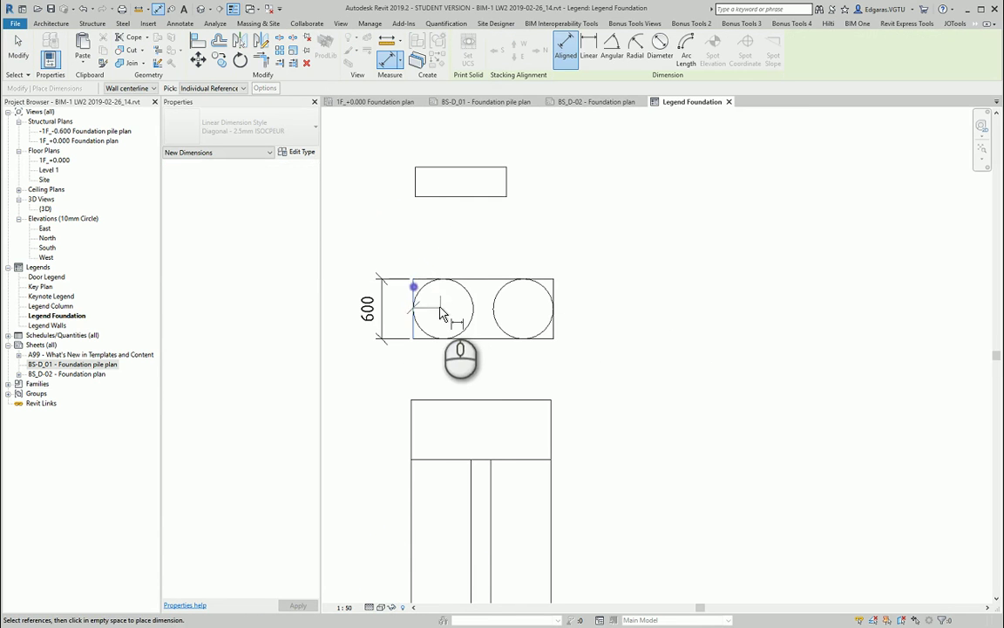
click(441, 279)
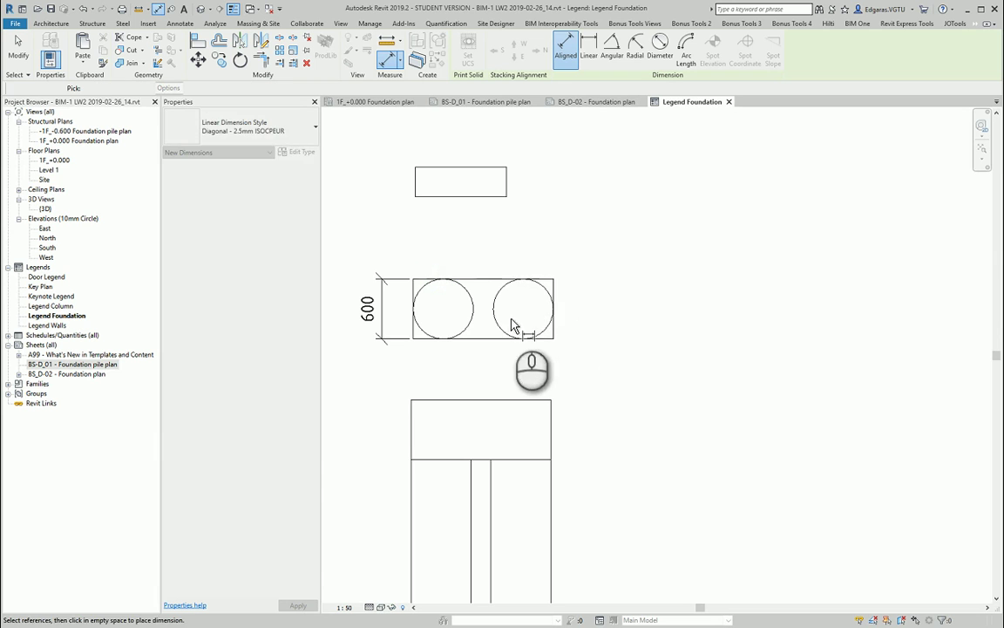
click(553, 302)
click(380, 335)
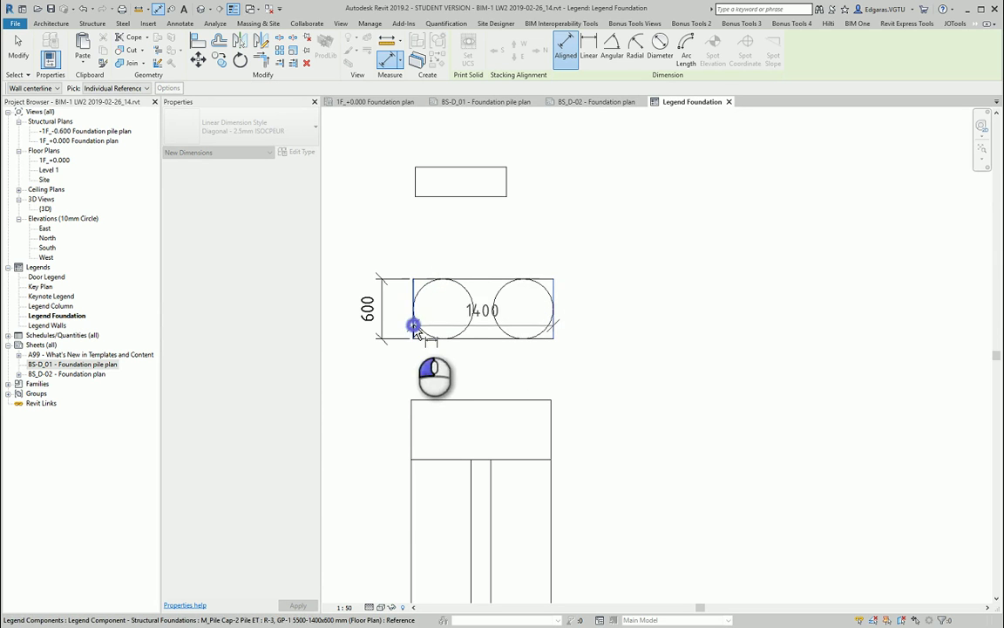
click(512, 379)
Dimension the pile cap elevation in one vertical chain from the pile base through the cap's underside to its top edge
scroll(523, 418, down, 3)
middle_drag(530, 459, 540, 416)
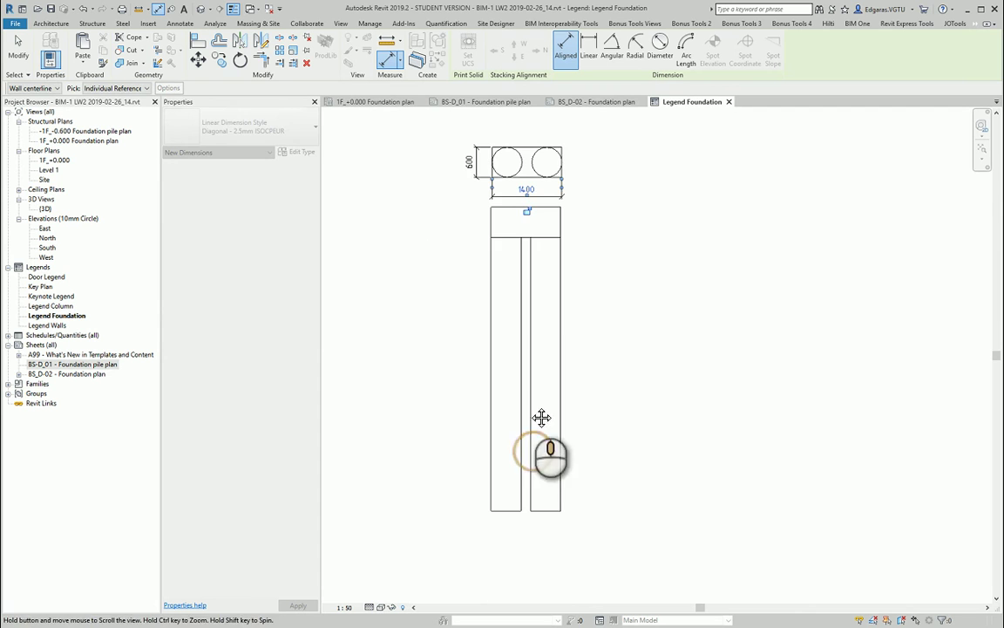
click(507, 511)
click(498, 237)
click(499, 208)
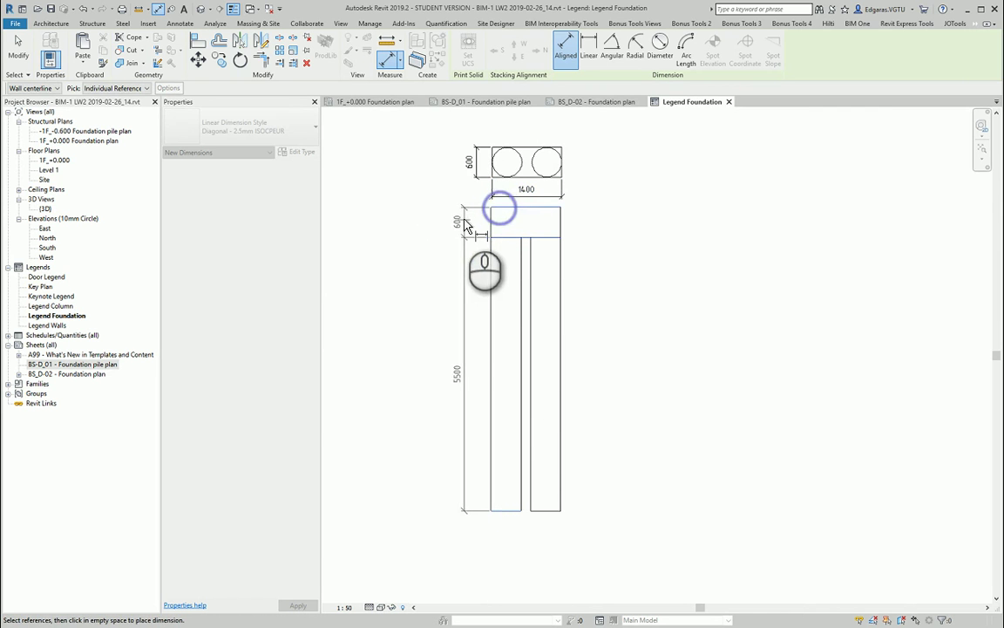
click(475, 219)
click(629, 298)
middle_drag(569, 269, 540, 333)
scroll(516, 194, up, 2)
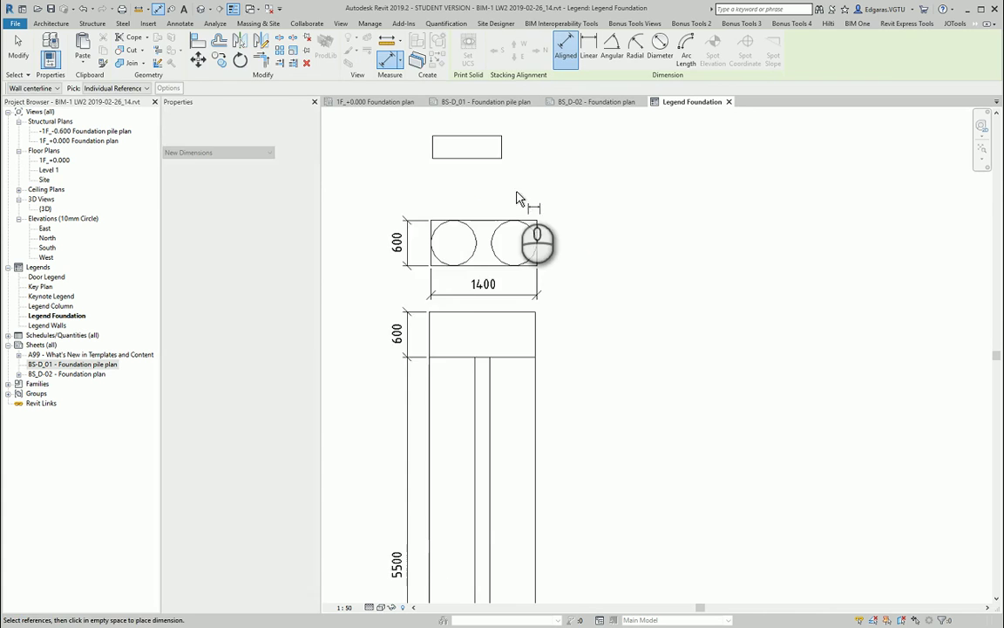
key(Escape)
Draw a vertical detail line in the <Centerline> style through the left pile circle of the pile cap plan
middle_drag(515, 187, 572, 372)
scroll(559, 443, up, 2)
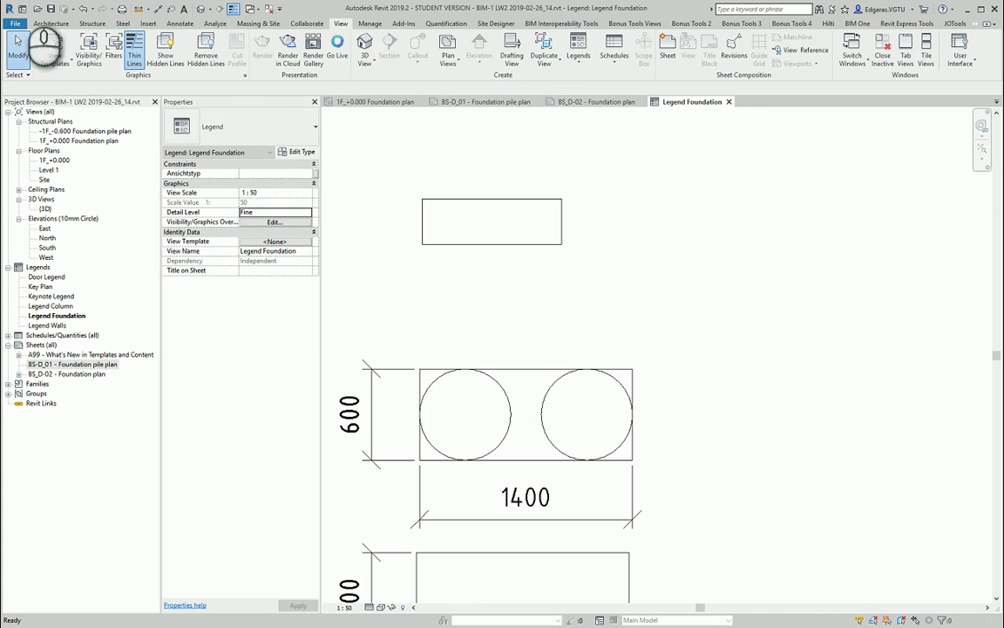
click(191, 24)
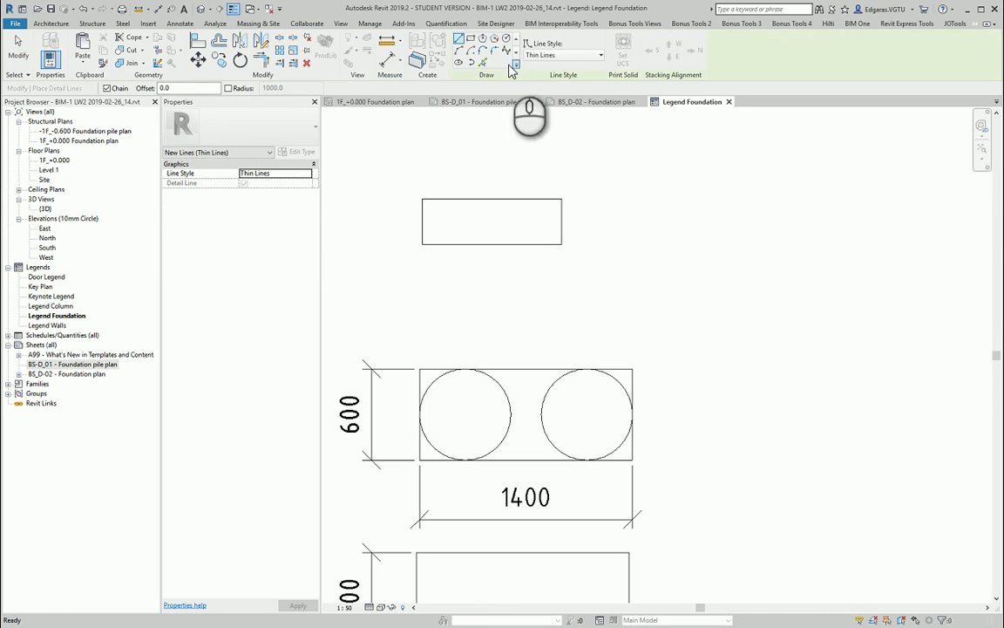
click(562, 55)
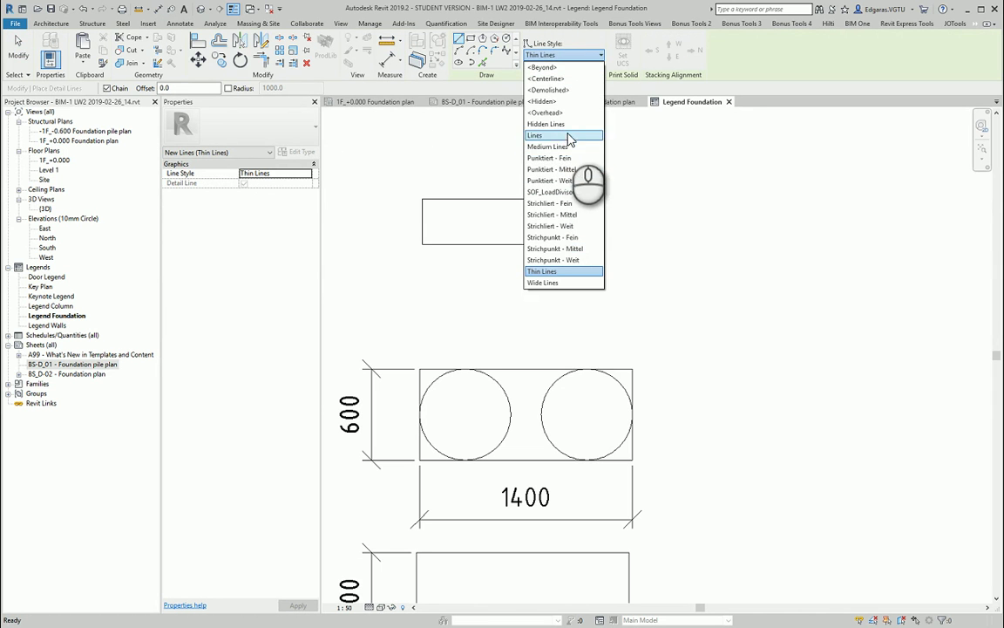
click(544, 78)
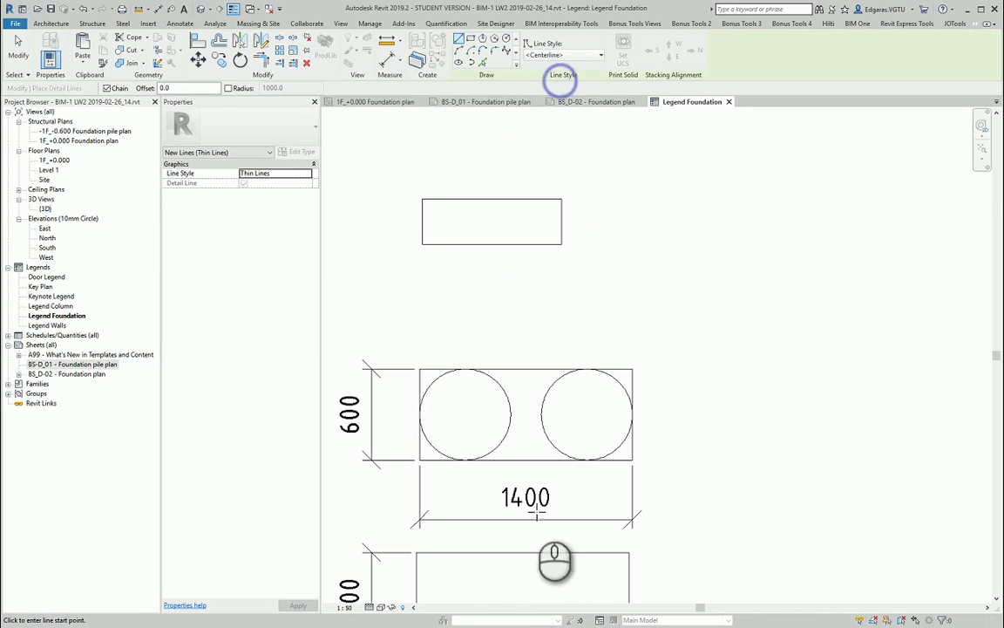
click(464, 459)
click(469, 370)
key(Escape)
key(Escape)
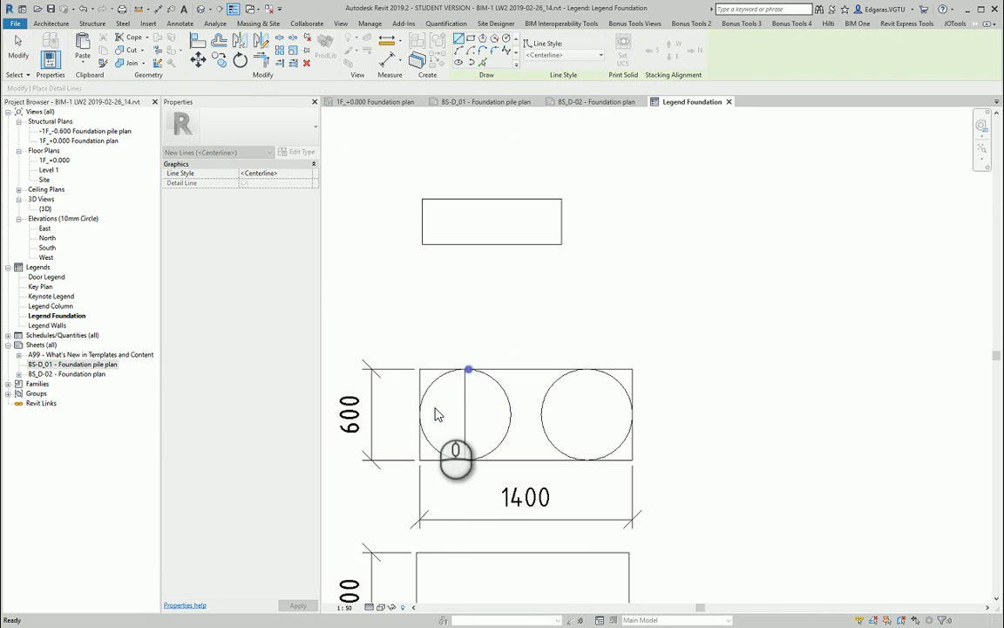
Draw a horizontal centerline across both pile circles and a vertical centerline through the right pile circle
click(420, 414)
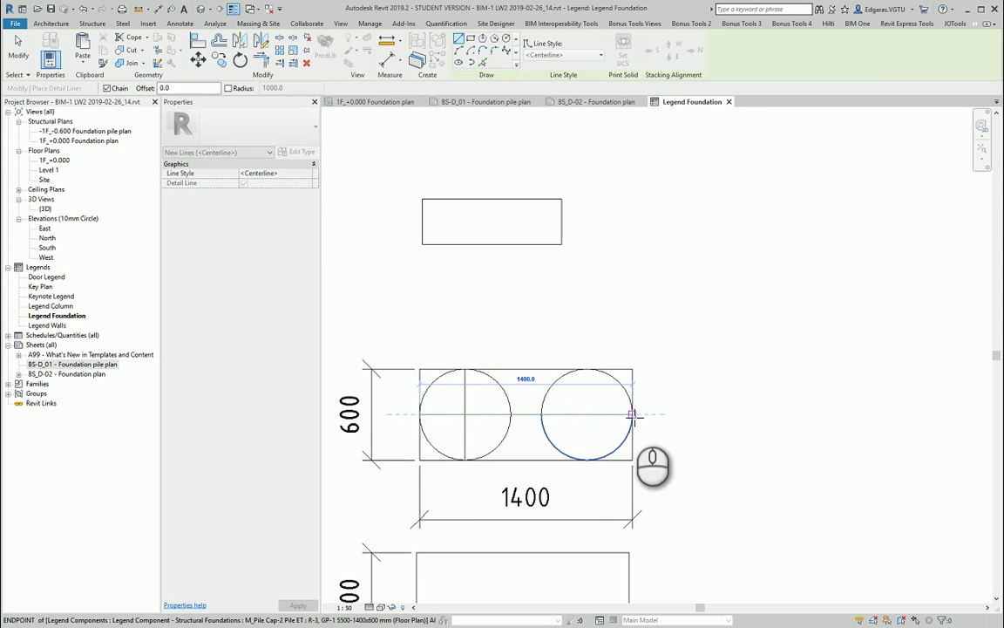
click(632, 414)
key(Escape)
click(587, 460)
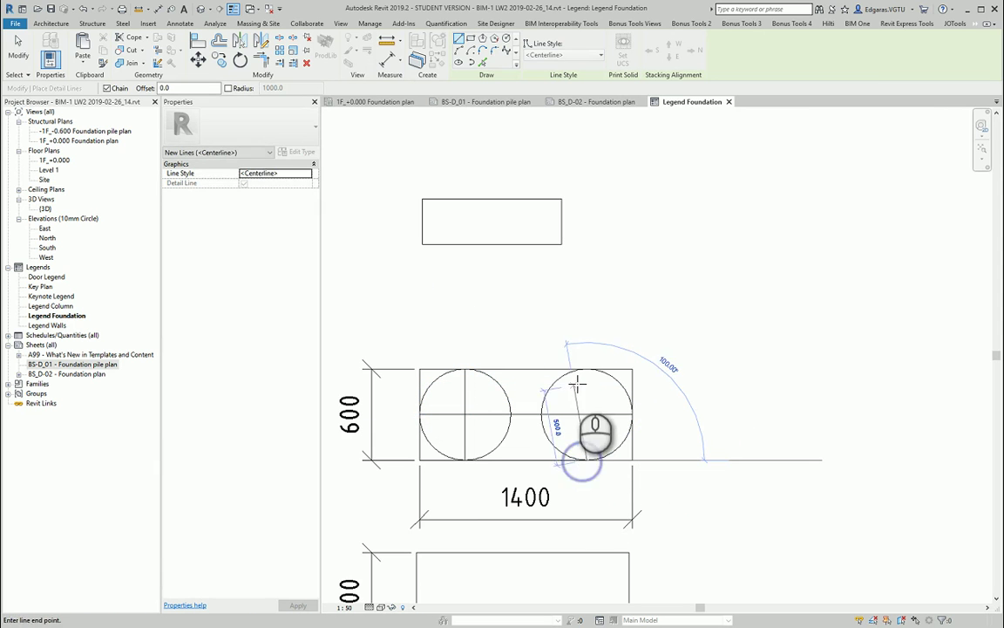
click(586, 370)
key(Escape)
key(Escape)
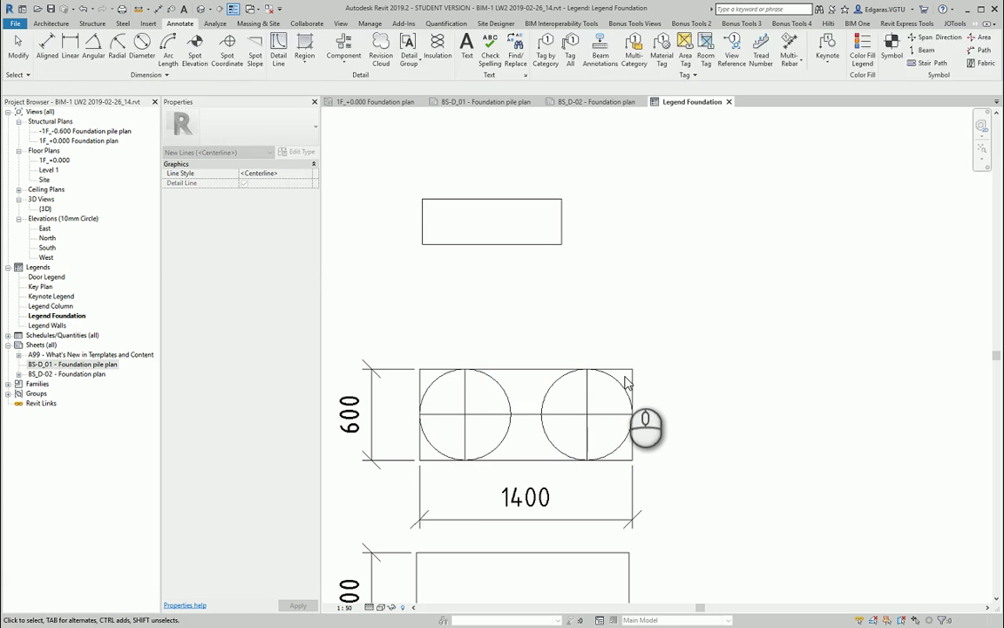
Add a dimension chain above the pile cap plan from end edge to end edge through both vertical pile centerlines
key(i)
click(418, 376)
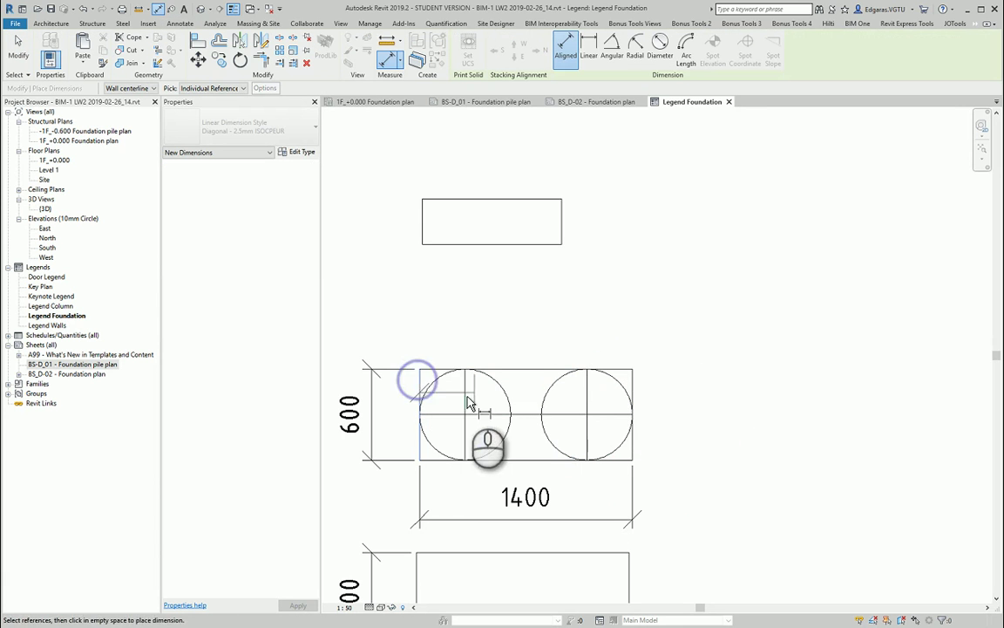
click(465, 398)
click(587, 405)
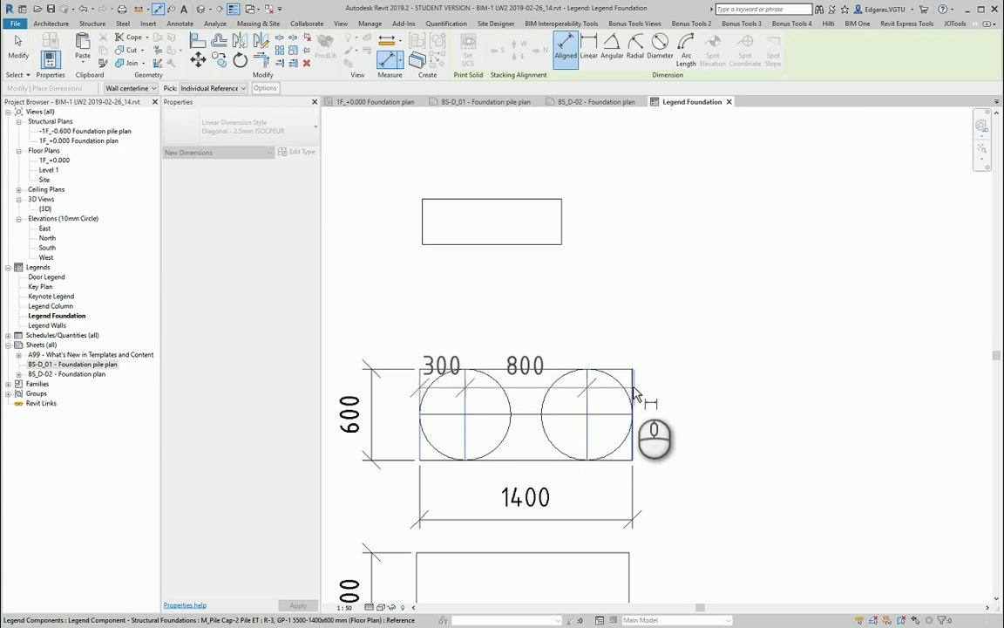
click(632, 388)
click(645, 333)
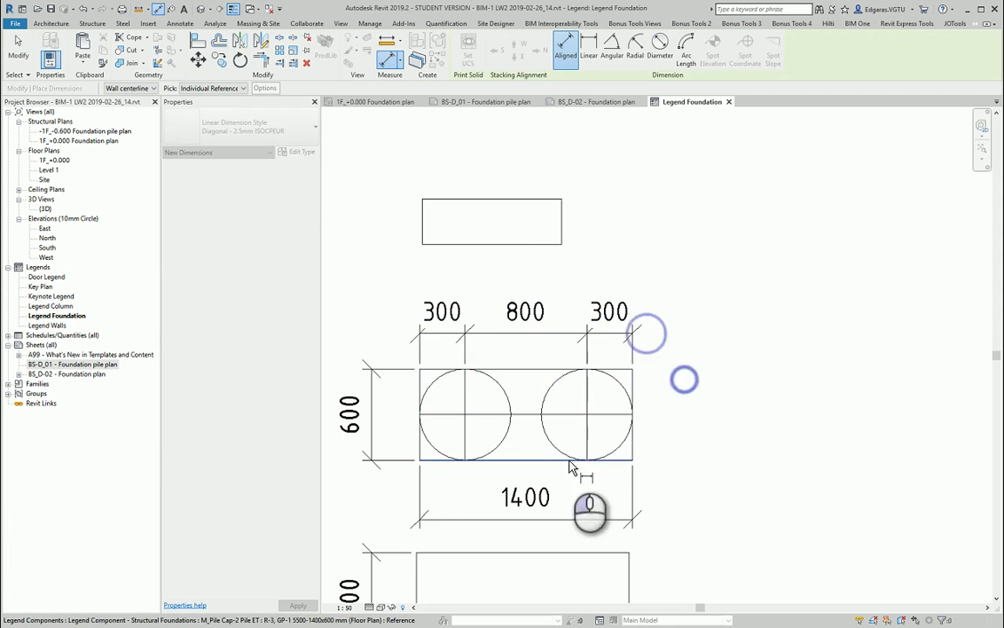
Add a vertical dimension chain beside the pile cap plan between its long edges and the horizontal centerline
click(612, 460)
click(612, 414)
click(620, 369)
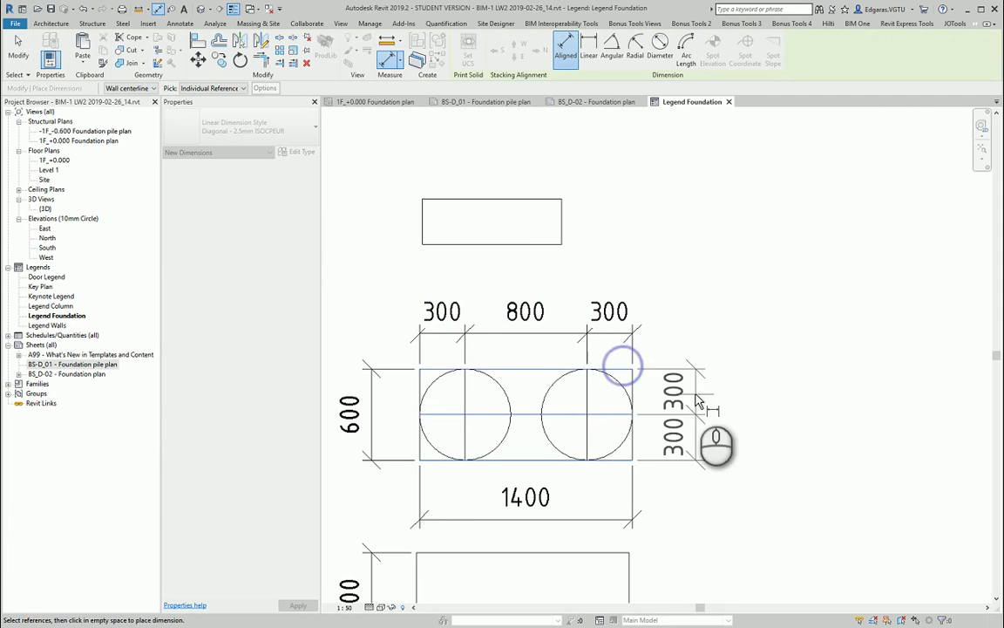
click(697, 393)
scroll(575, 252, down, 4)
key(Escape)
key(Escape)
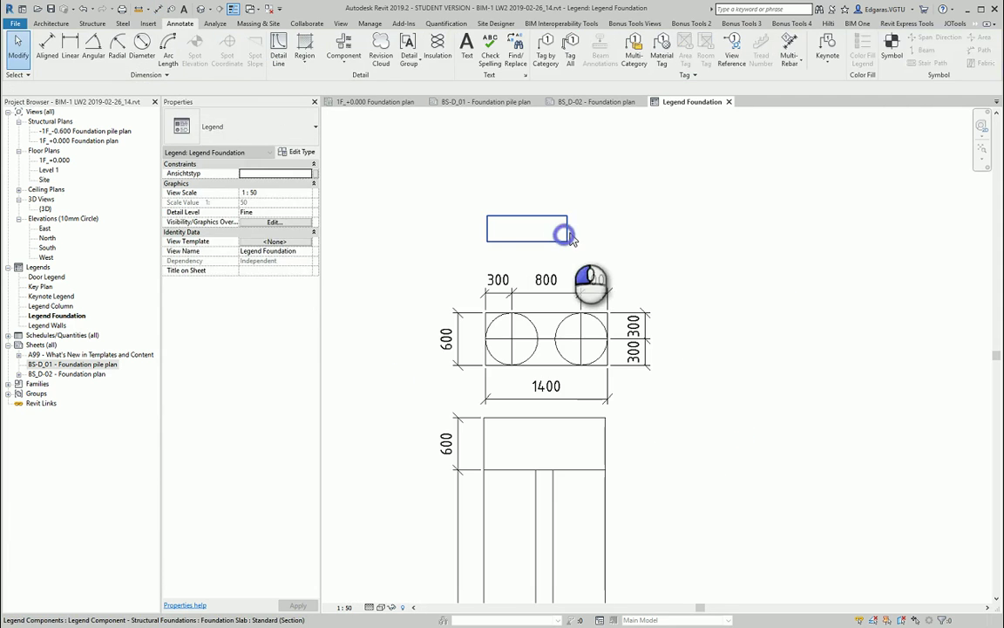
Move the foundation slab section to the right of the pile cap plan and try to dimension its edges
drag(824, 334, 817, 332)
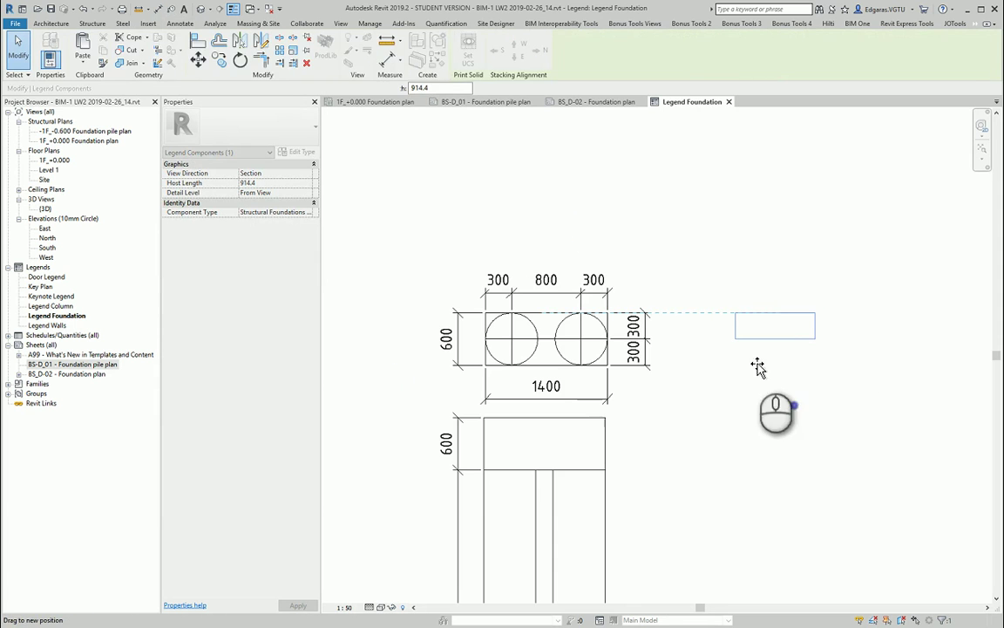
key(d)
key(i)
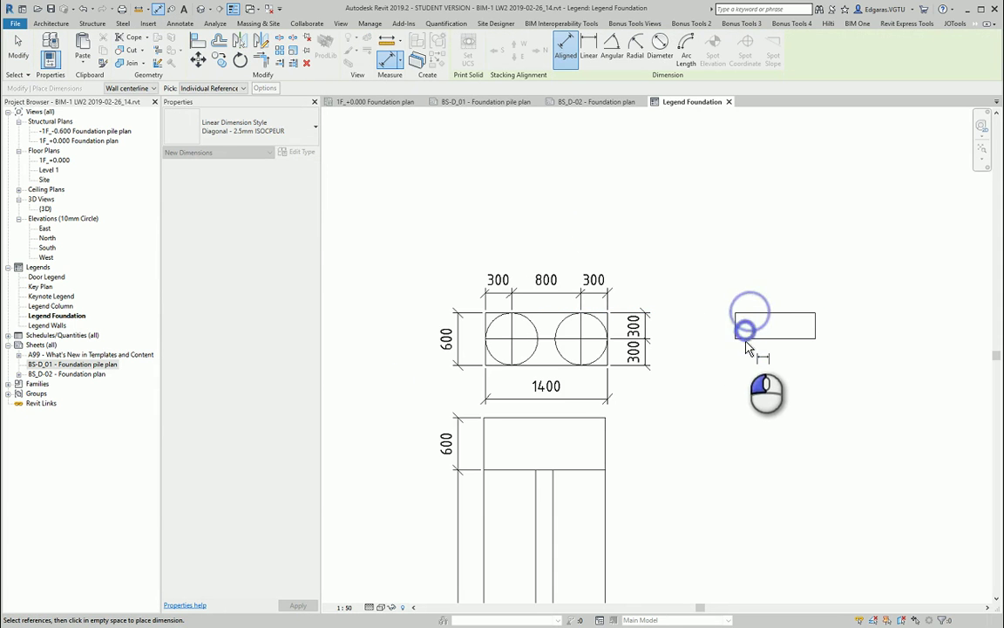
click(736, 330)
click(832, 332)
click(809, 333)
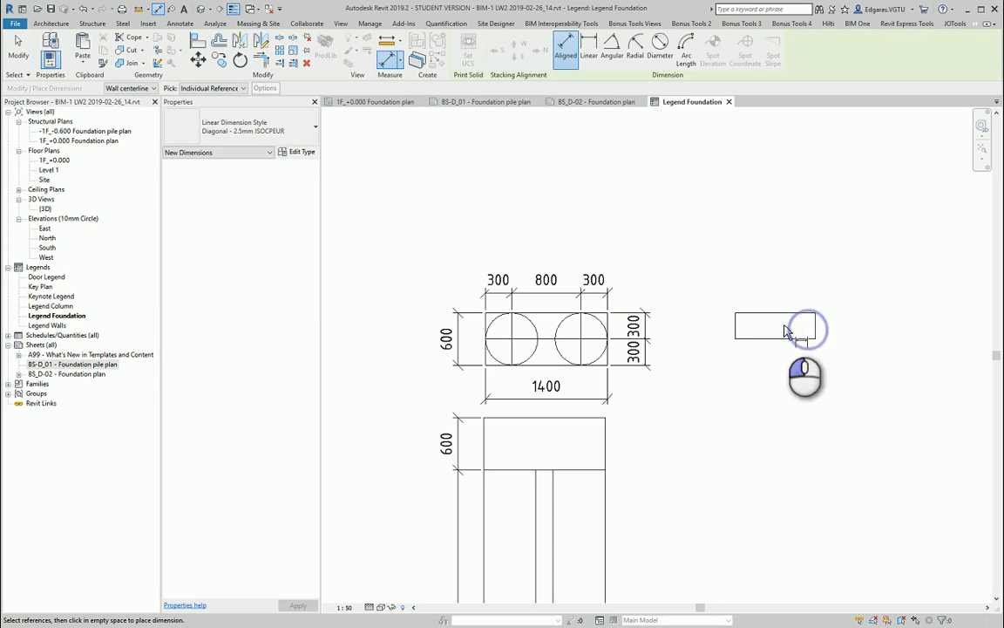
click(784, 324)
click(681, 339)
key(Escape)
key(Escape)
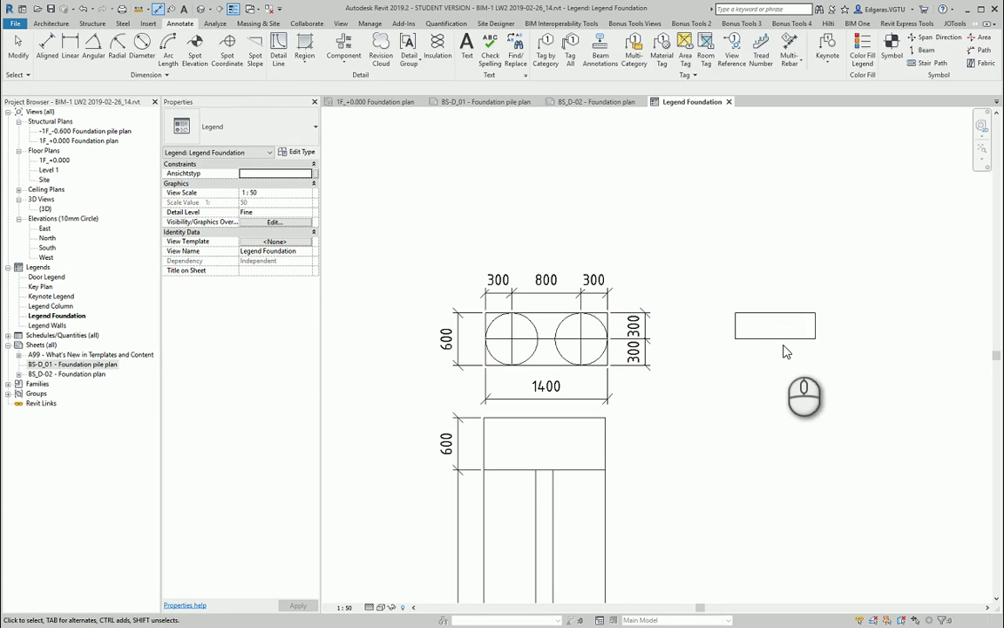
Check the foundation slab component's available view directions, and delete the component from the legend
click(780, 336)
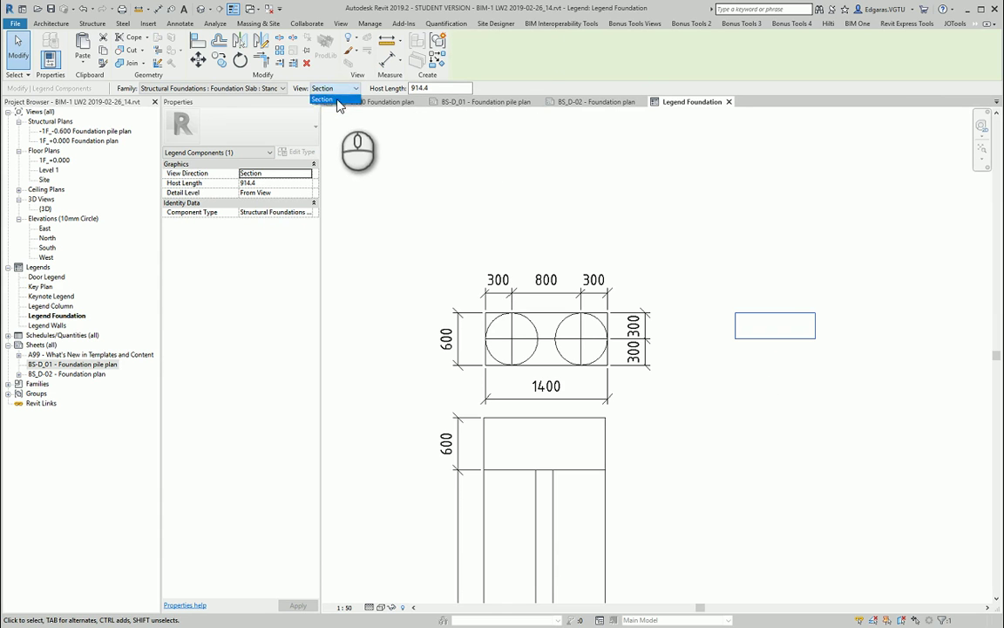
click(339, 99)
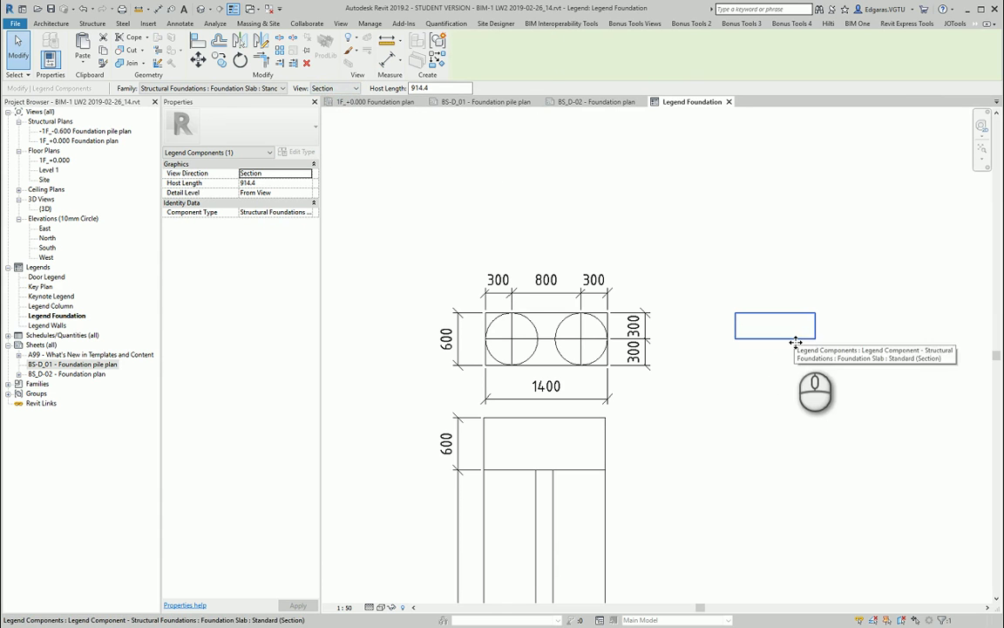
key(Delete)
scroll(646, 227, down, 3)
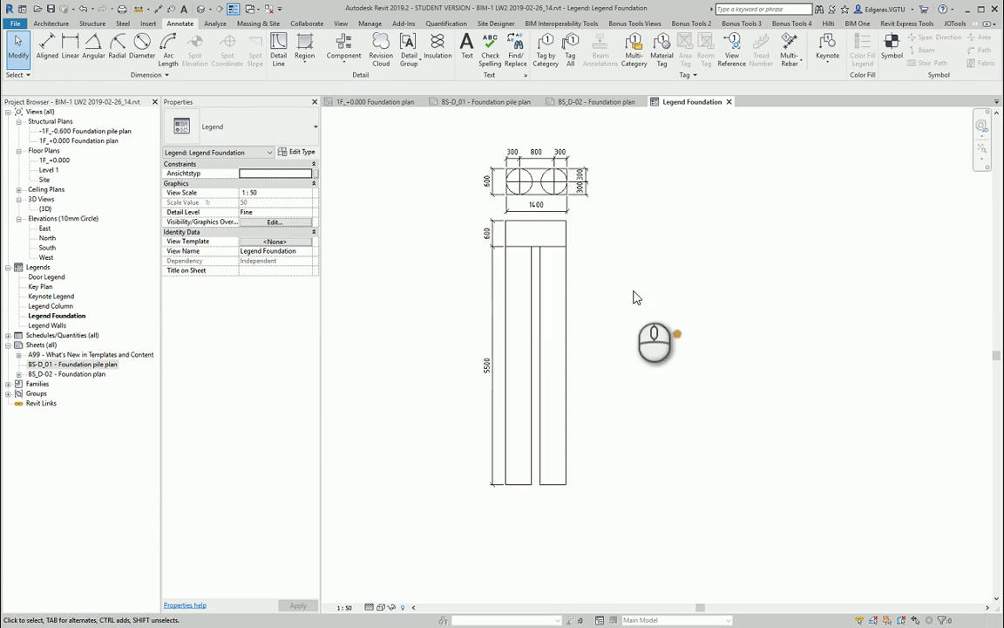
scroll(549, 240, up, 3)
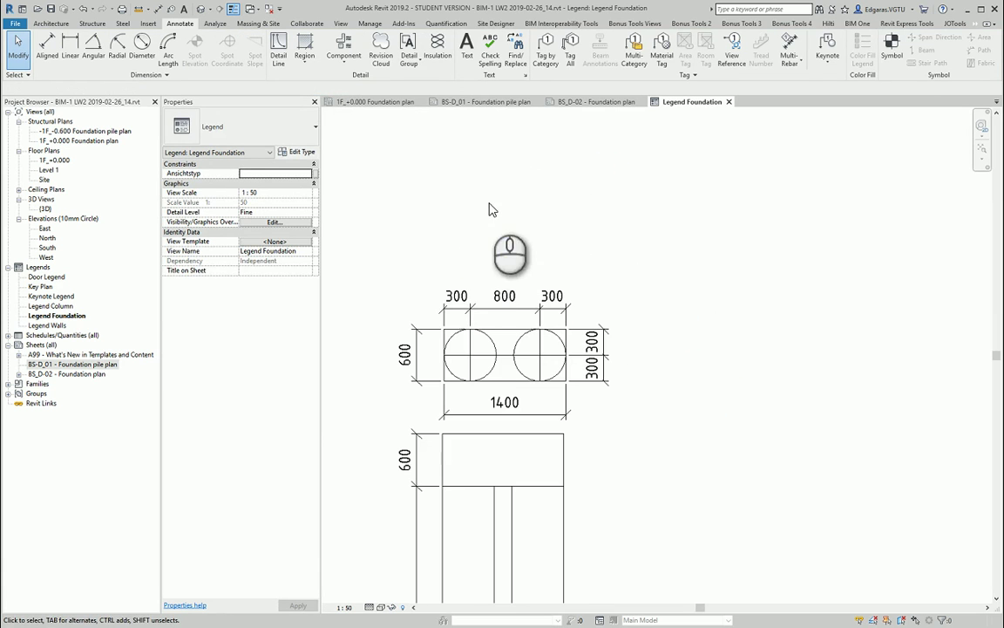
Examine the M_Pile Cap-2 Pile ET types under Structural Foundations and the family types offered for the pile cap elevation component
click(8, 384)
scroll(35, 488, down, 5)
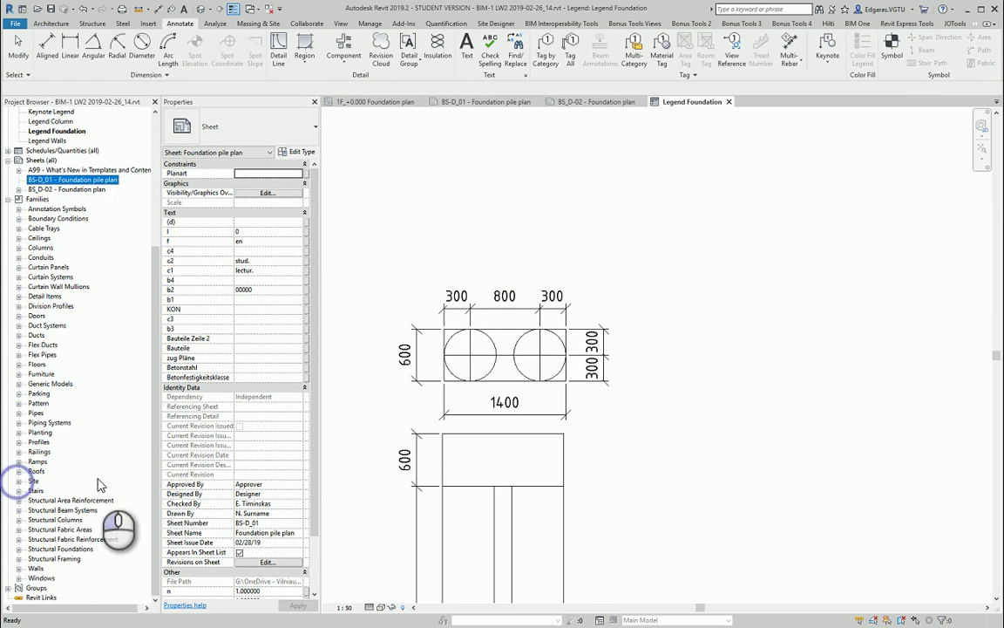
click(19, 549)
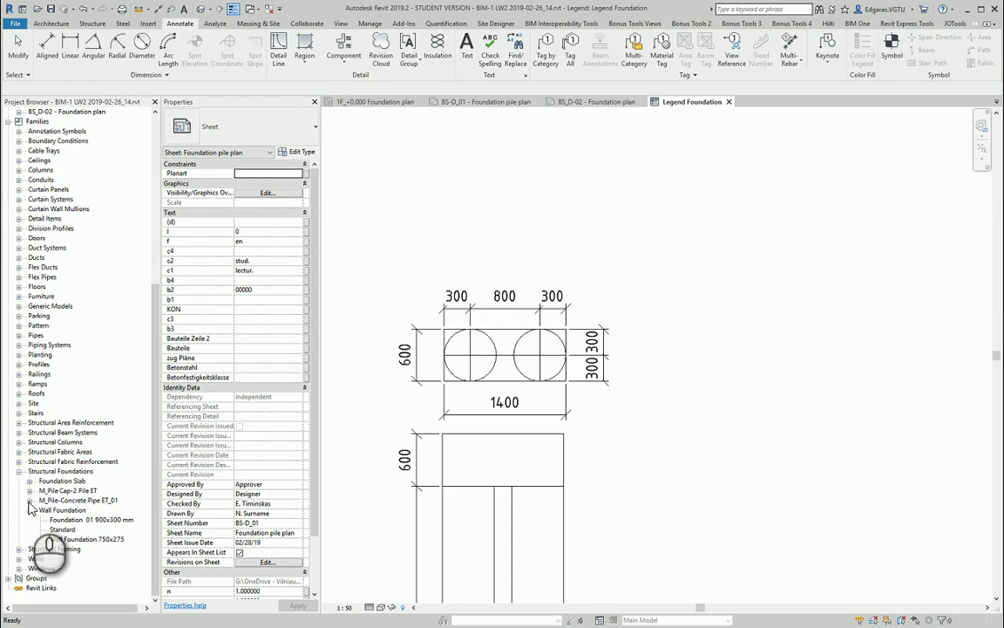
click(29, 491)
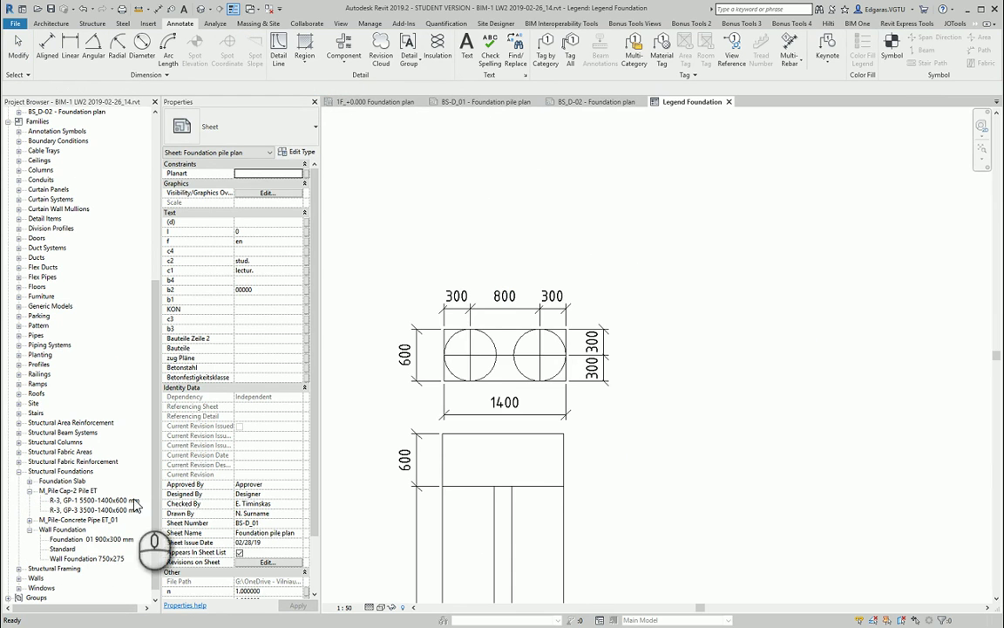
click(626, 463)
click(545, 490)
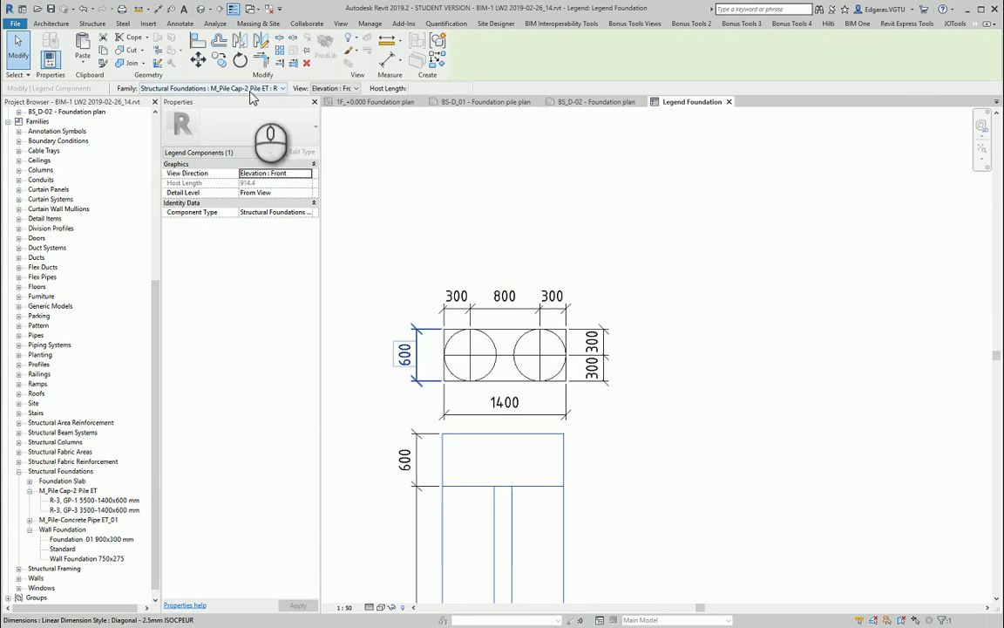
click(255, 89)
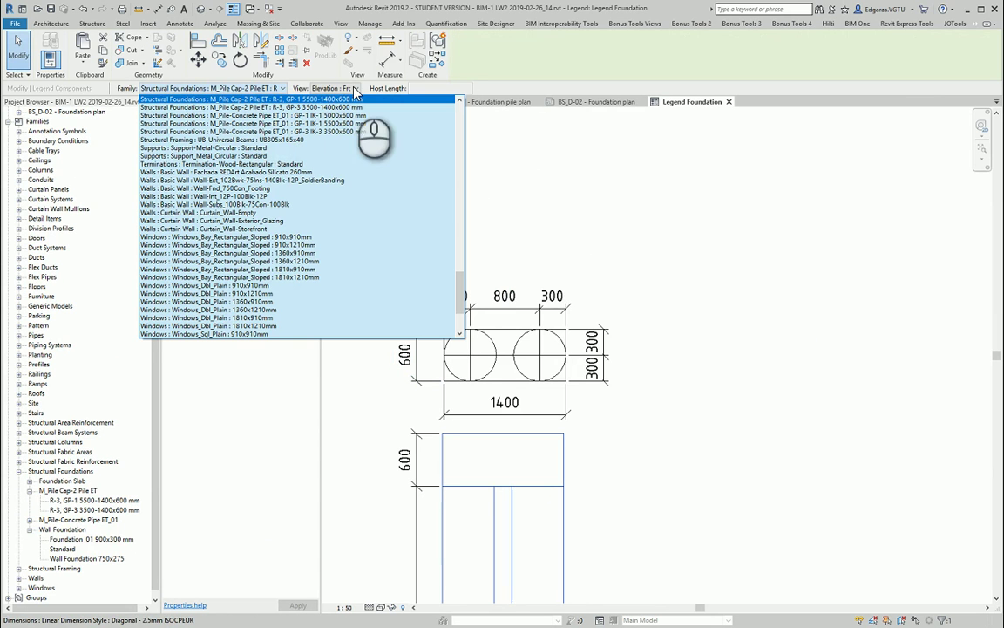
click(581, 201)
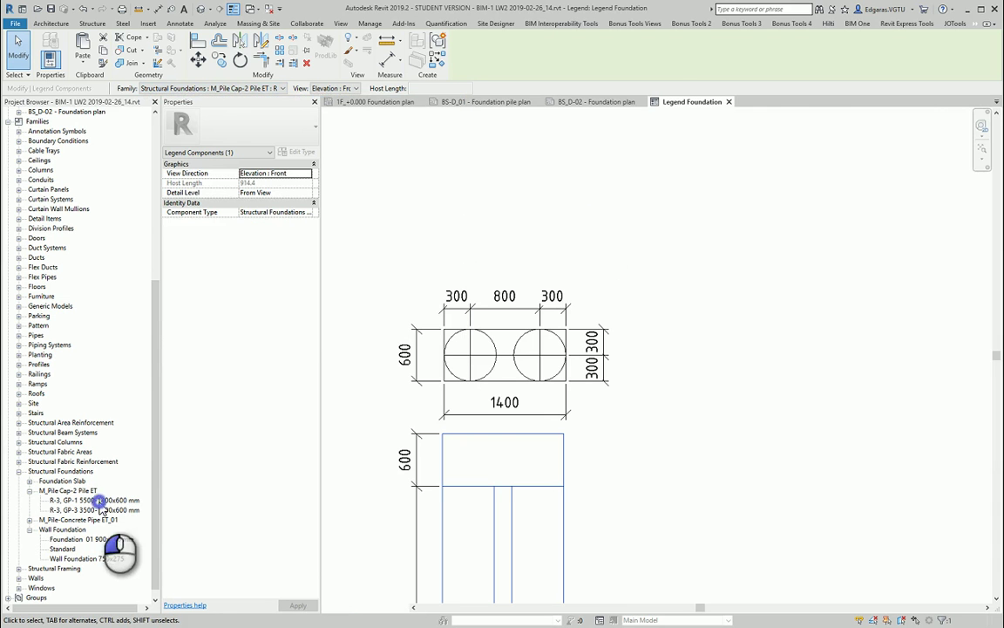
Add a 3.5mm ISOCPEUR text label reading "R-3, GP-1 5500-1400x600 mm" above the pile cap plan, matching the pile cap type name
click(98, 500)
drag(661, 129, 572, 233)
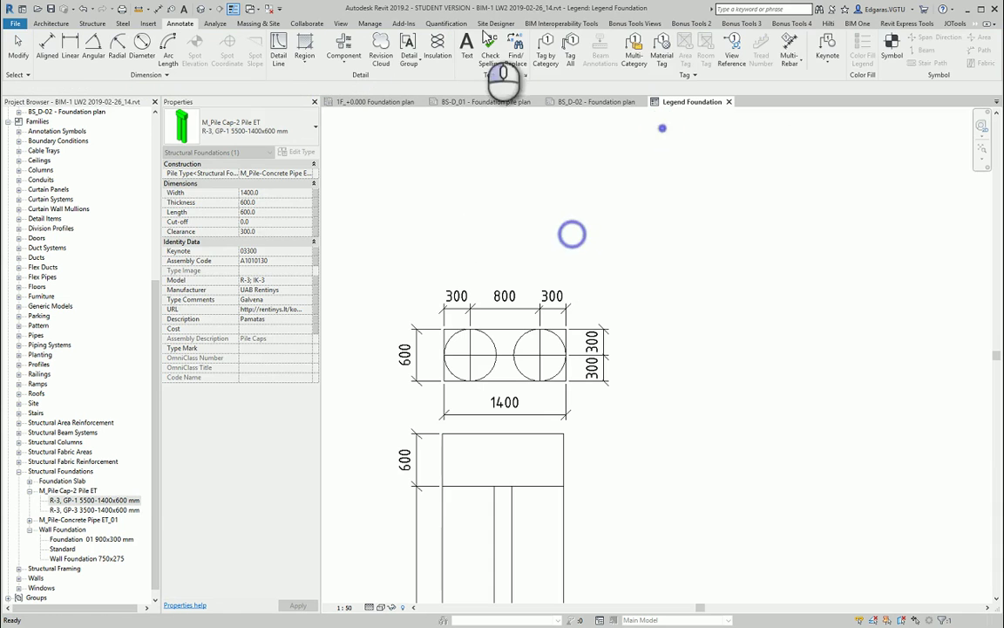
click(180, 24)
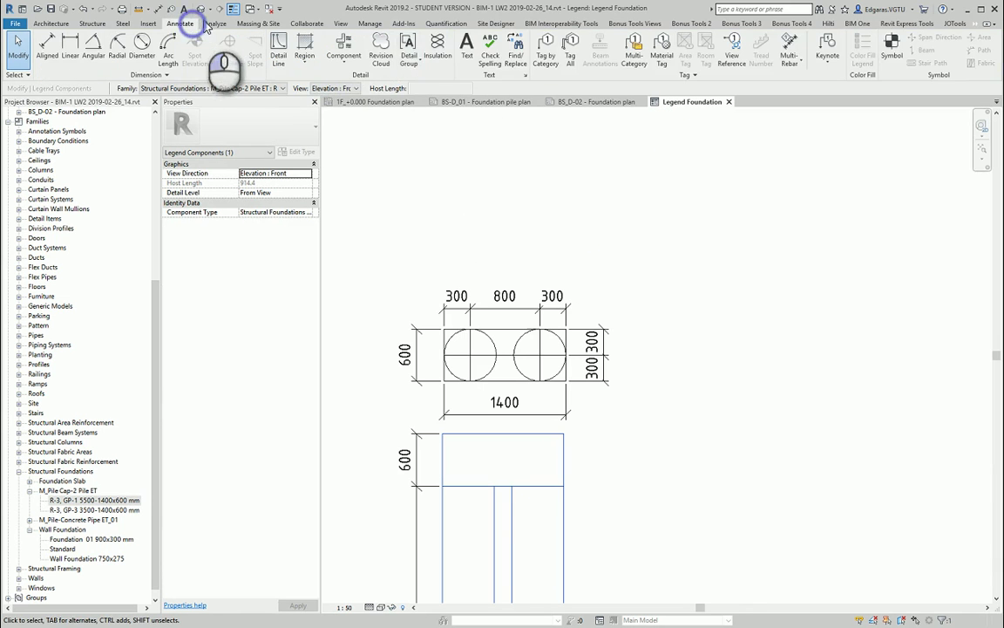
click(466, 48)
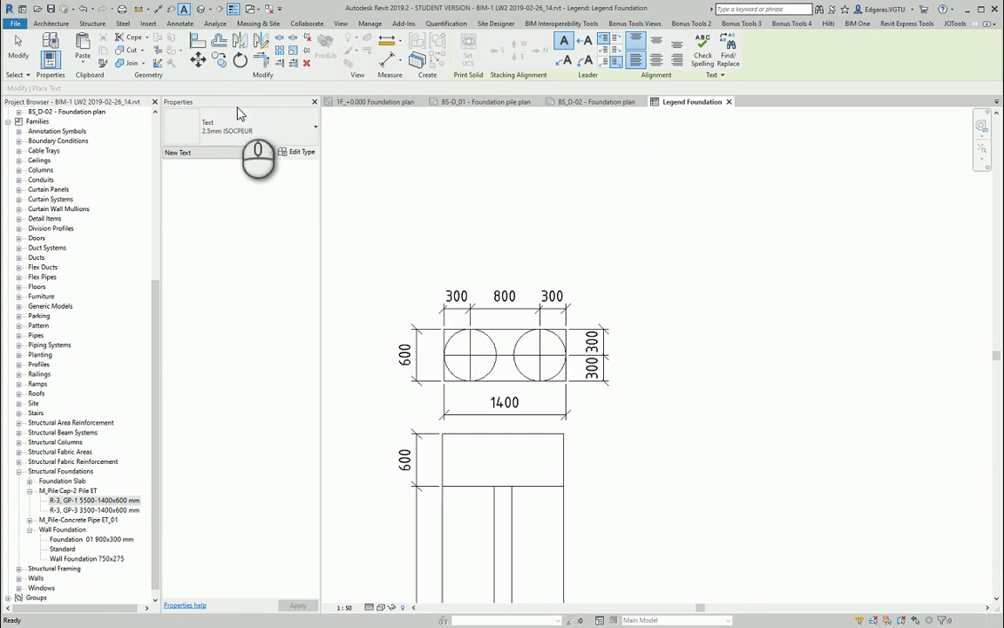
click(248, 127)
click(213, 256)
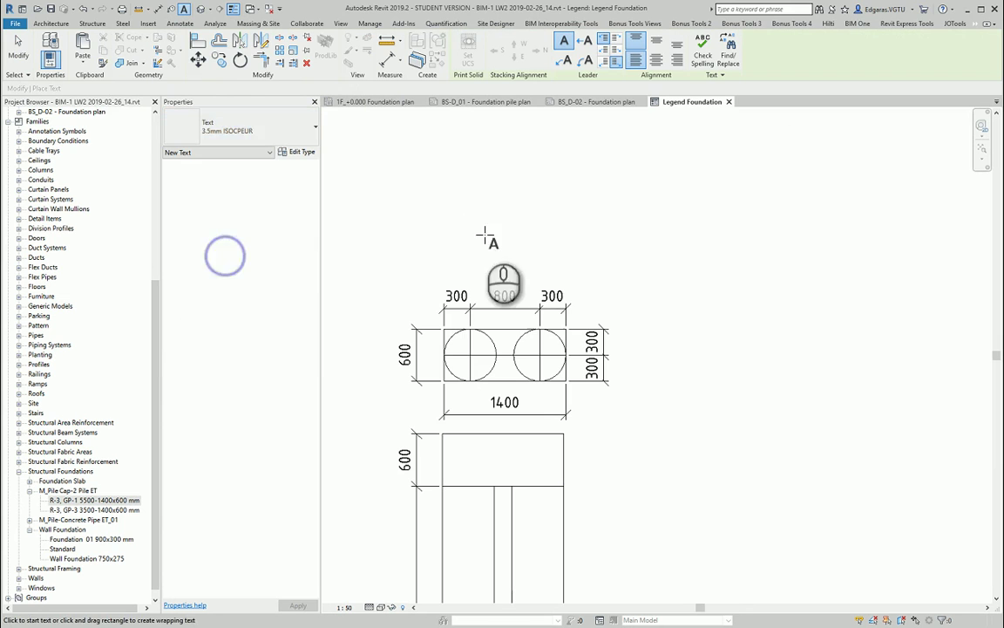
click(408, 230)
text(R-3, GP-1 5500-1400x600 mm)
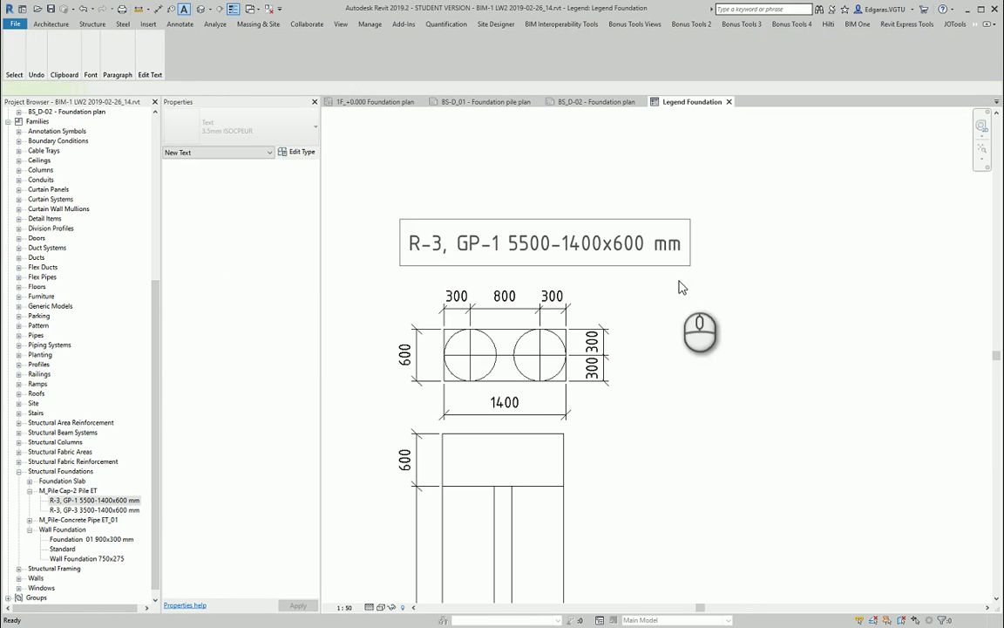
scroll(645, 261, down, 2)
key(Escape)
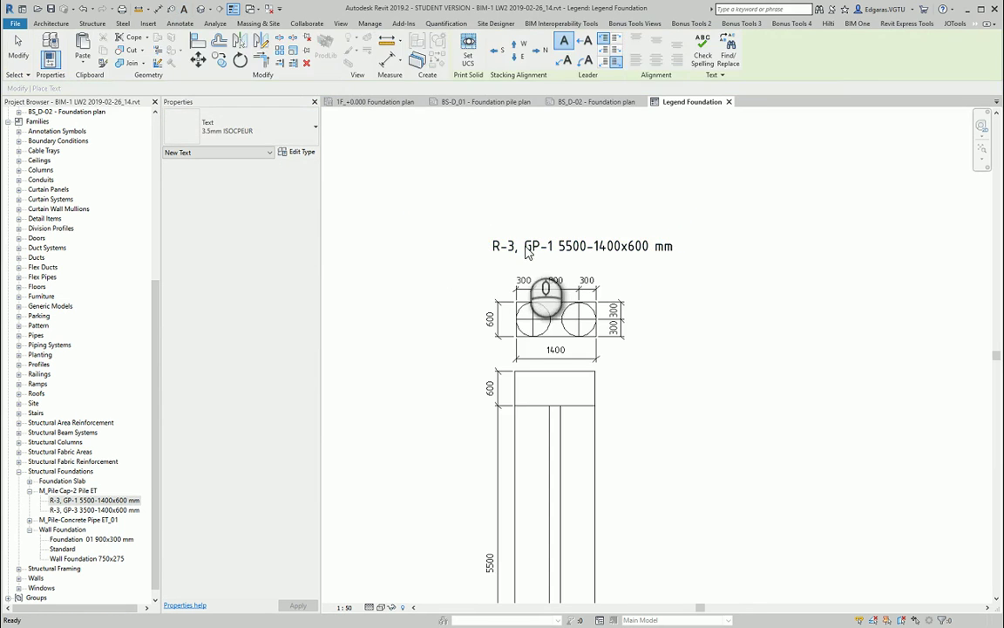
Move the type name label so it is centred over the pile cap plan
mouse_move(585, 245)
mouse_down()
mouse_move(538, 245)
mouse_move(554, 247)
mouse_up()
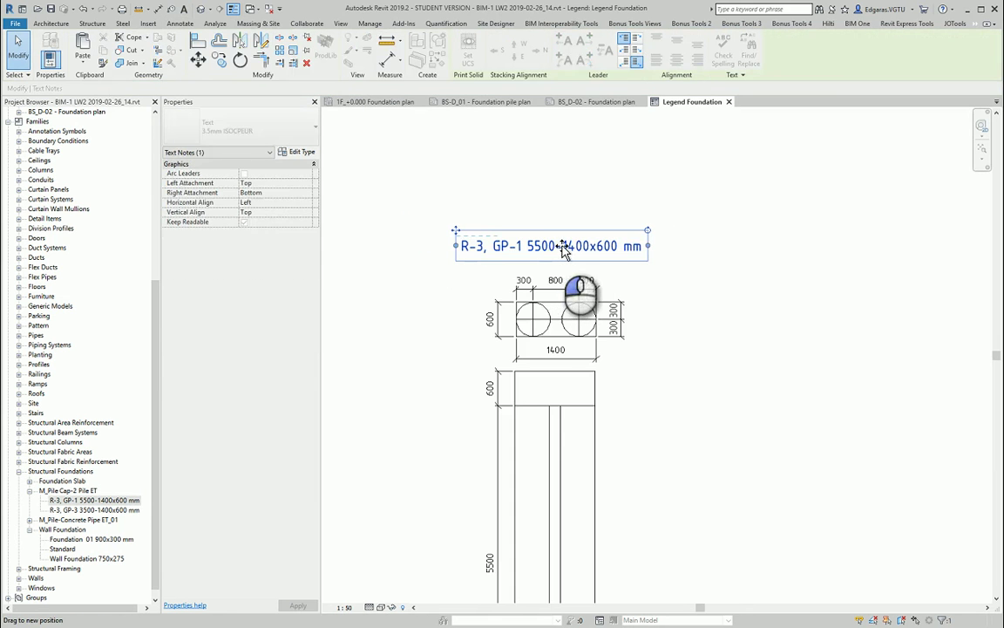
click(735, 255)
scroll(606, 193, down, 2)
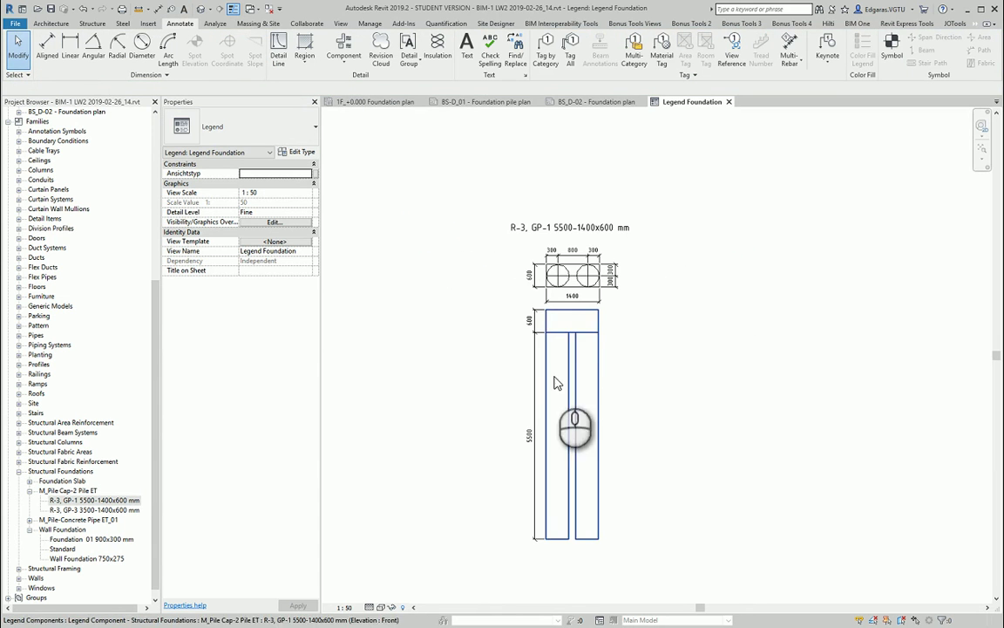
scroll(737, 210, up, 2)
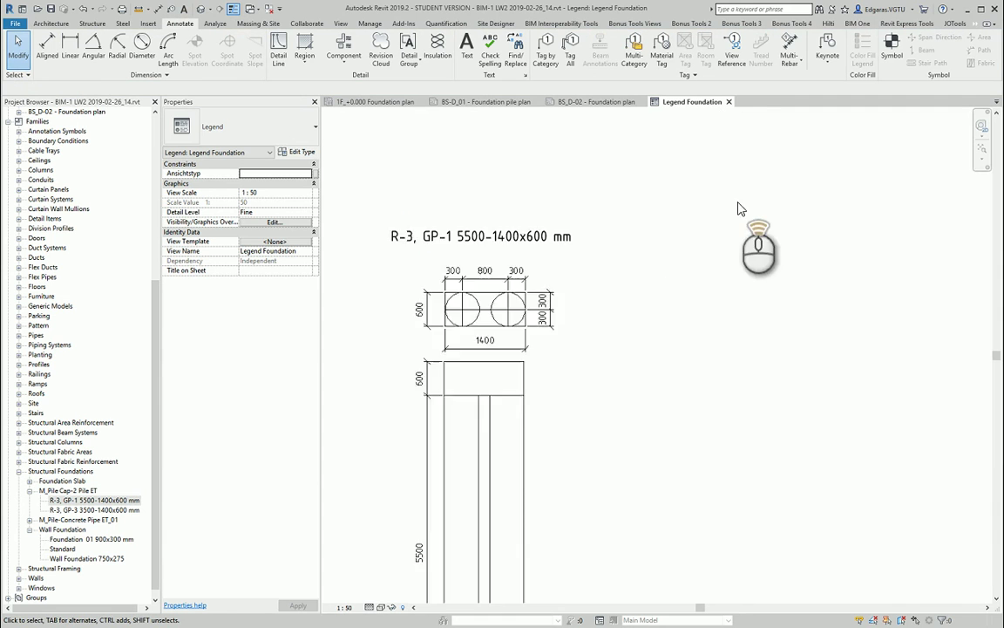
scroll(736, 210, up, 1)
Close the legend view and place Legend Foundation on sheet BS_D-02 between the pile plan and the schedules
click(729, 102)
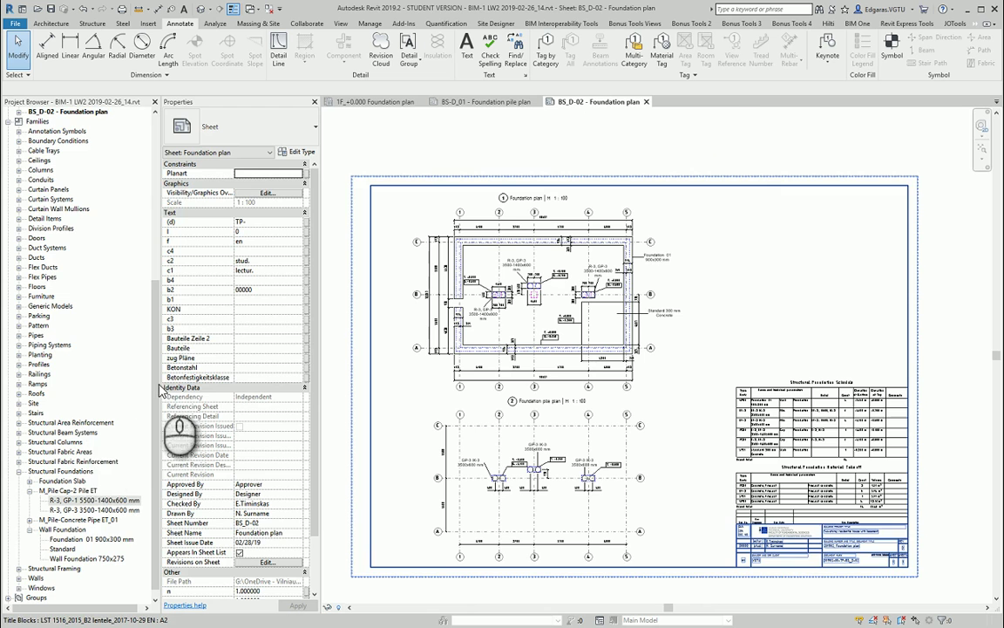
drag(155, 388, 155, 186)
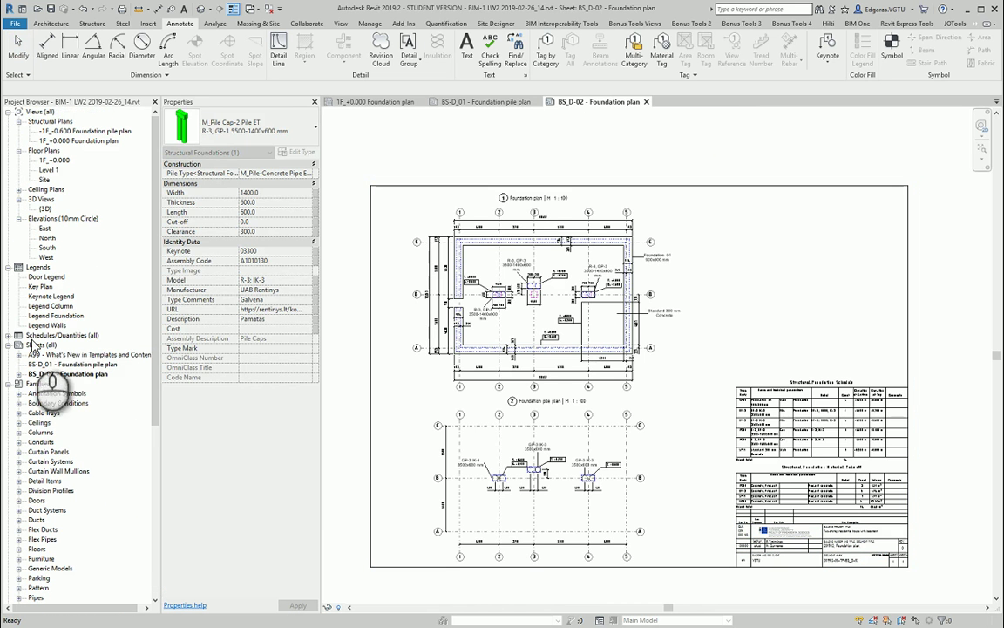
click(82, 317)
drag(84, 321, 698, 416)
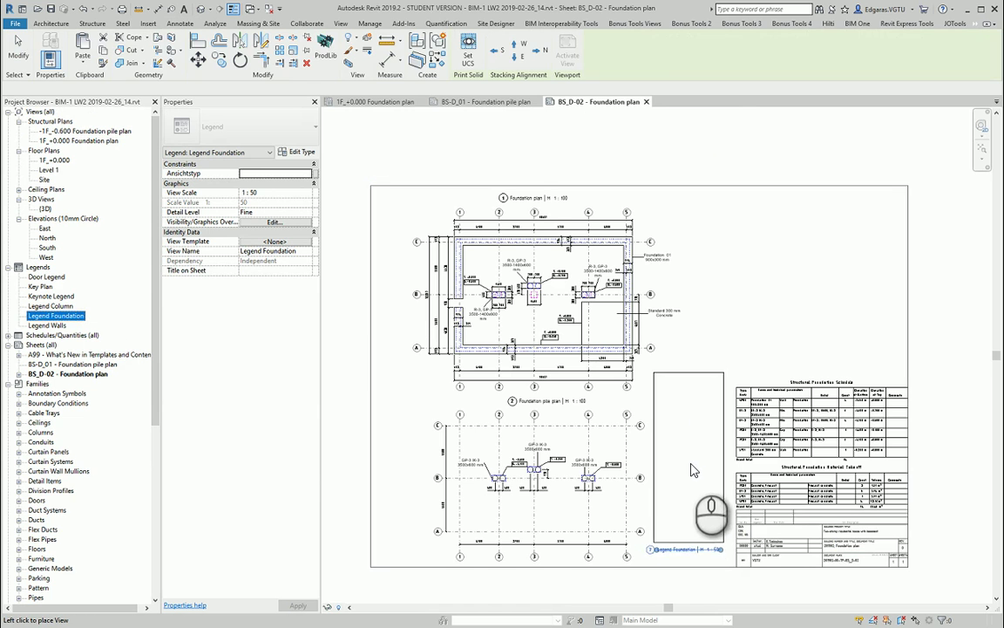
click(690, 504)
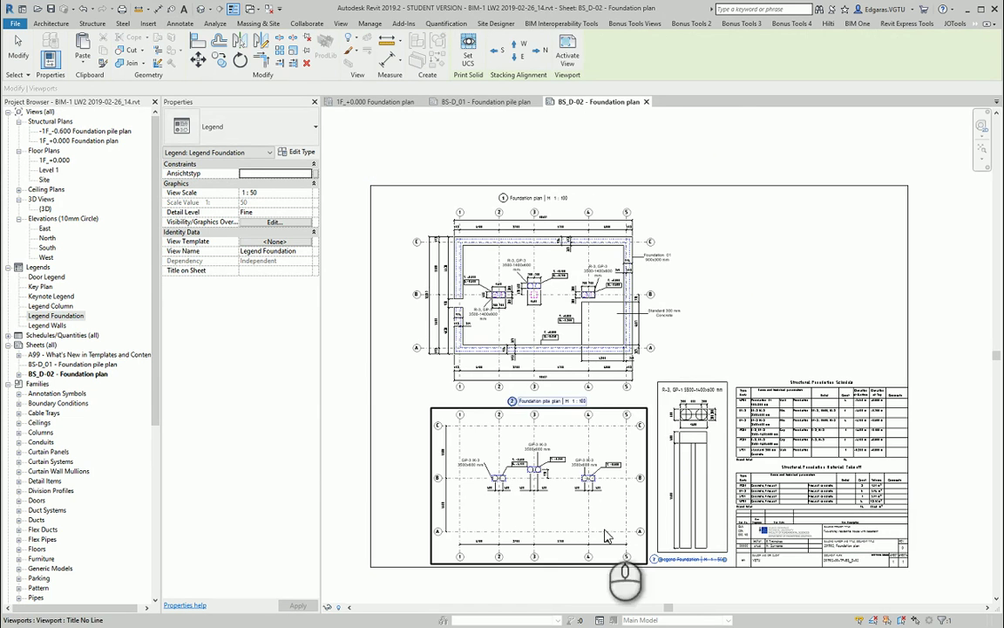
Shift the Foundation plan and Foundation pile plan viewports together to the left on the sheet
click(521, 529)
ctrl+click(520, 322)
drag(527, 297, 495, 299)
click(751, 272)
scroll(714, 515, up, 2)
Set the Legend Foundation viewport's type to Title No Line
click(679, 462)
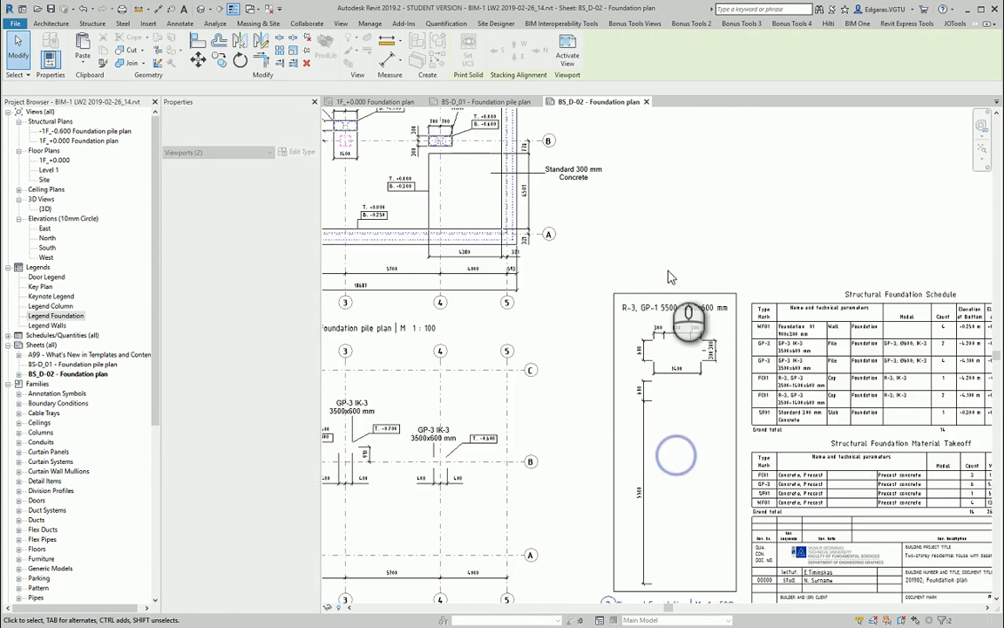
scroll(688, 279, down, 3)
click(247, 123)
click(201, 230)
click(247, 123)
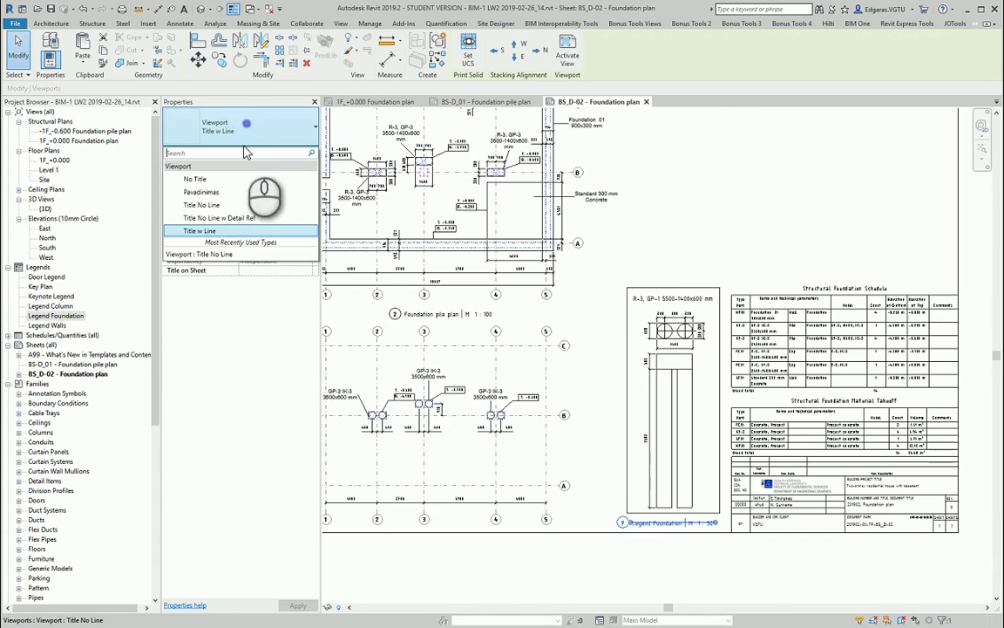
click(223, 206)
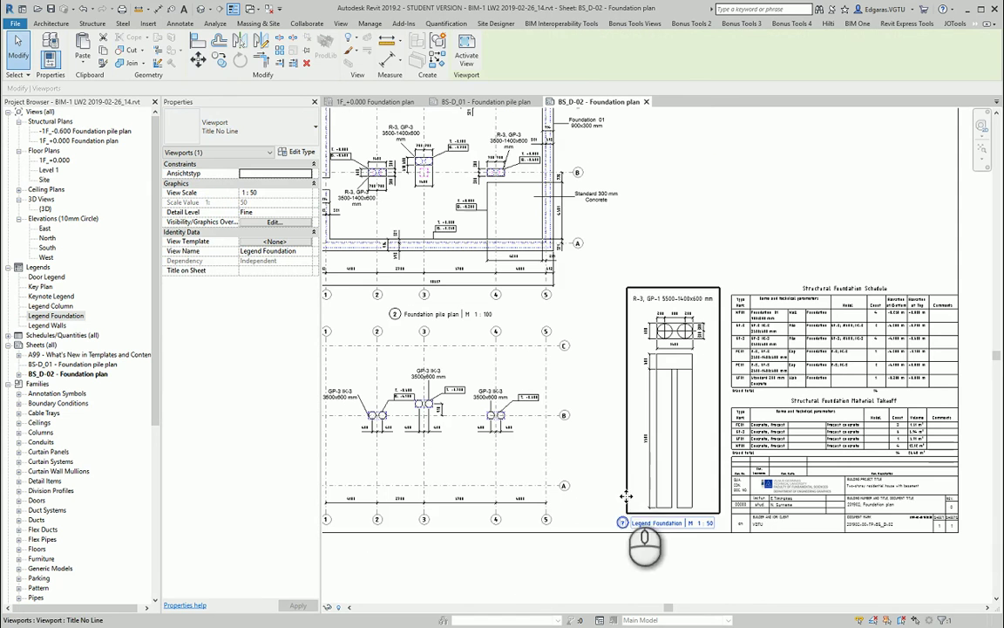
Move the Legend Foundation view title from below the legend to above it
click(607, 471)
drag(678, 526, 697, 290)
click(727, 257)
middle_drag(772, 246, 654, 378)
scroll(741, 370, up, 2)
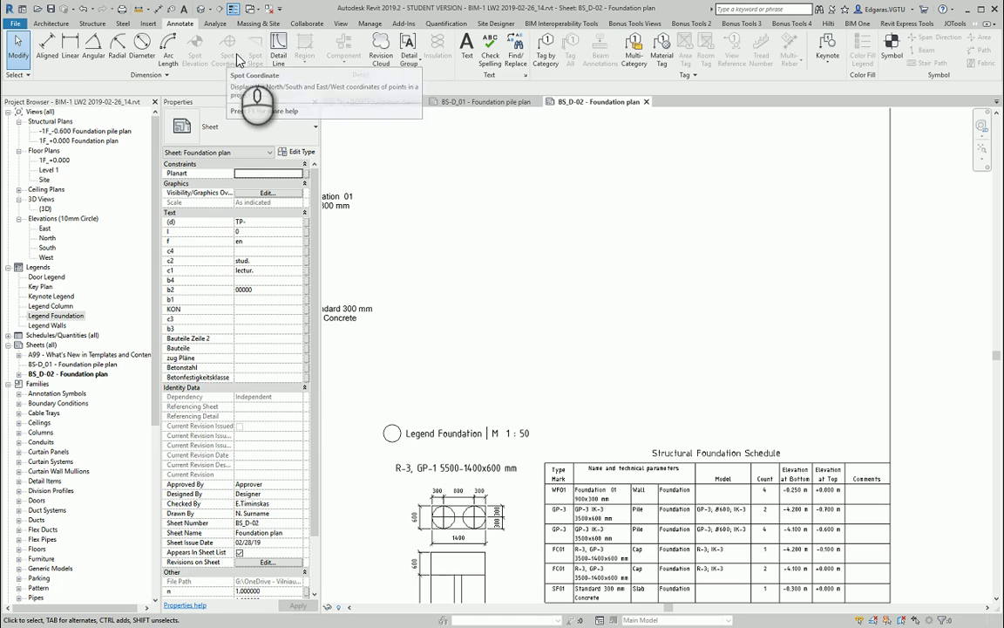
Add a 2.5mm ISOCPEUR text note above the foundation schedule reading "NOTES:" with numbered item "1. Reinforcement look in structural drawings."
click(467, 48)
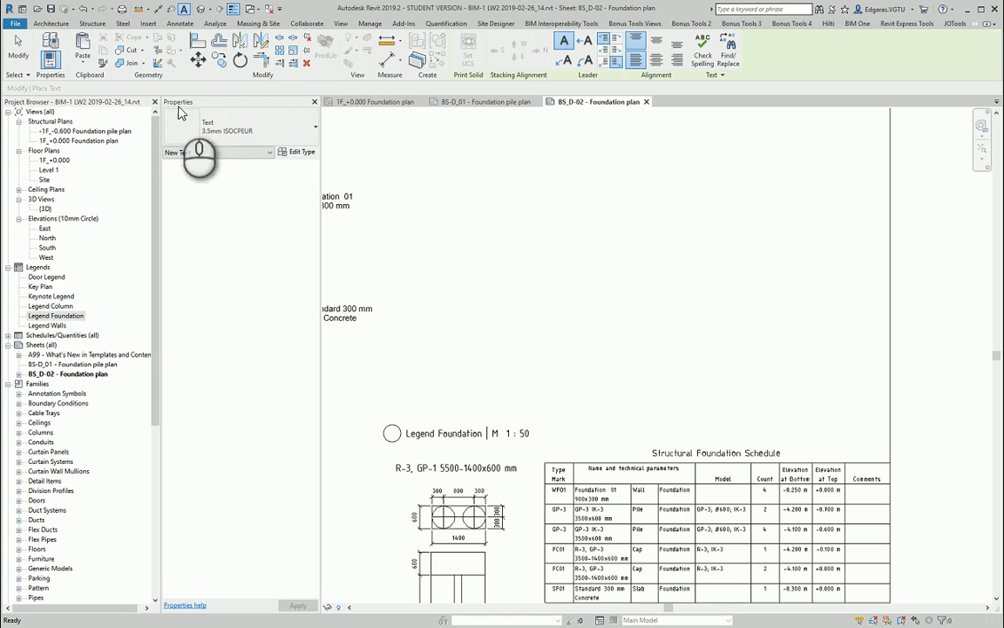
click(250, 132)
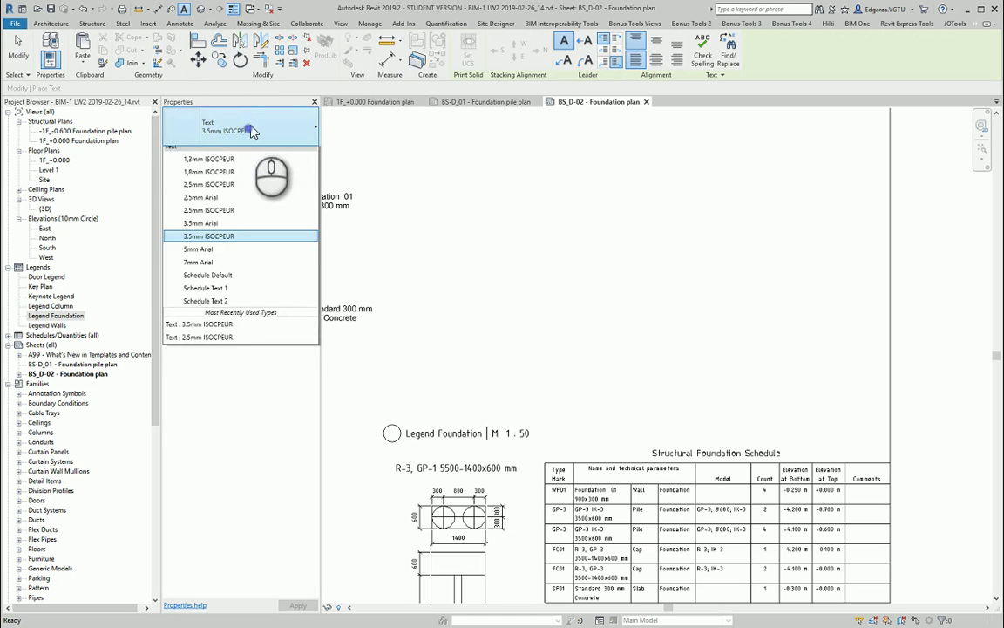
click(226, 228)
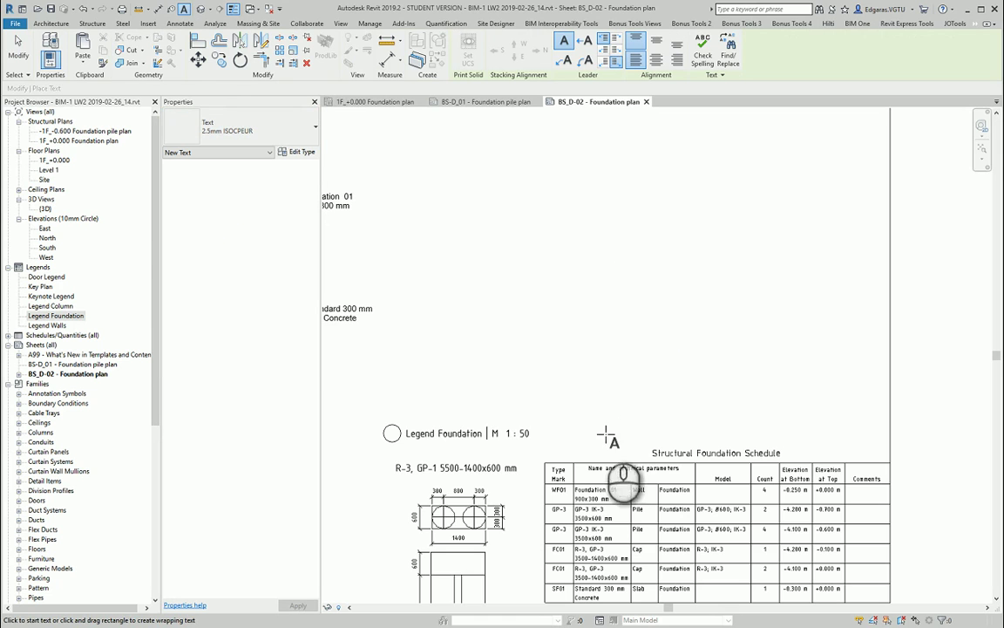
click(553, 391)
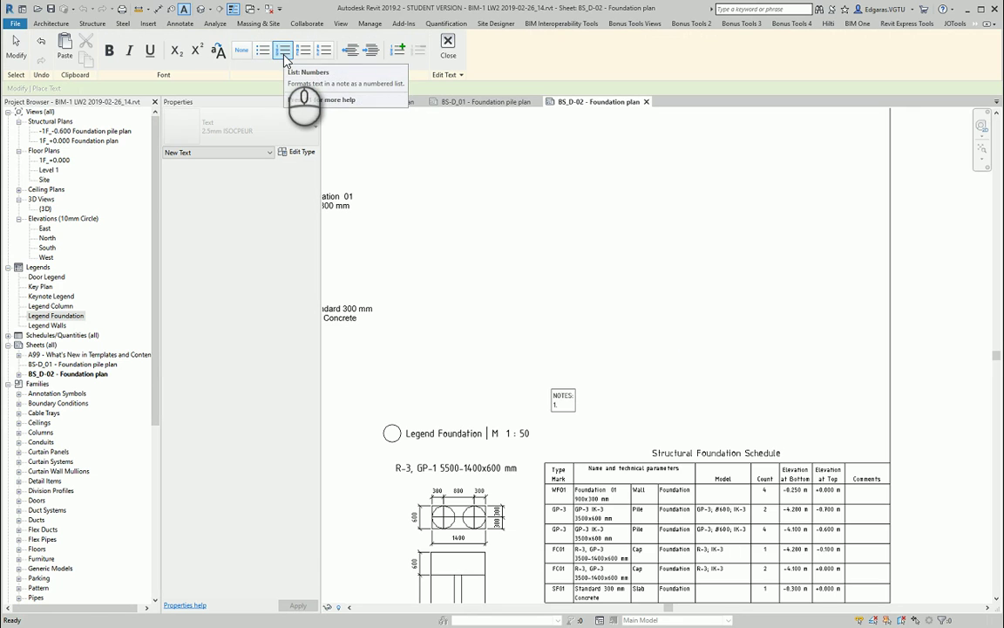
click(283, 52)
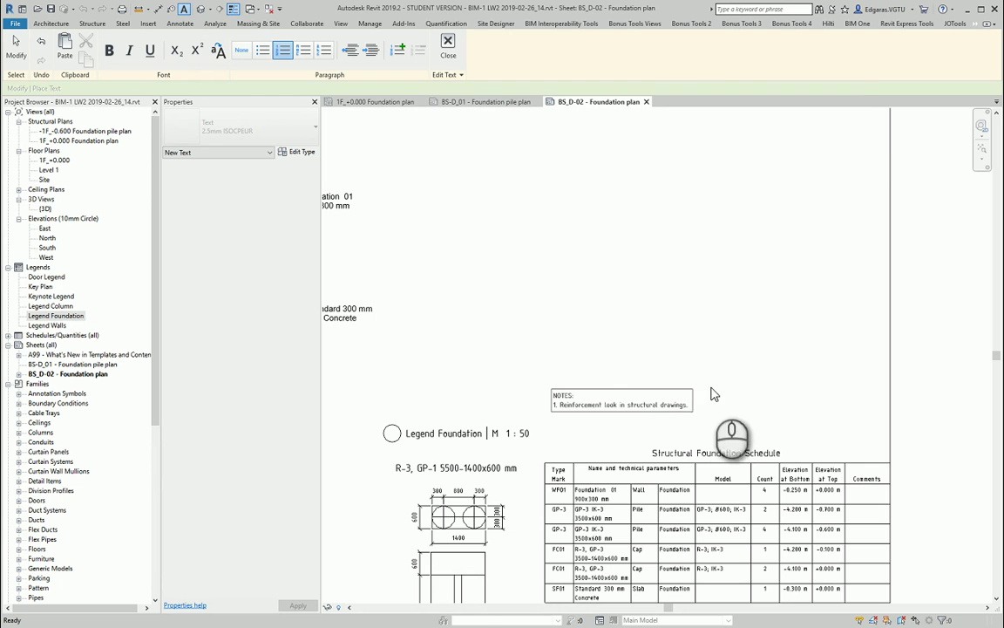
click(745, 408)
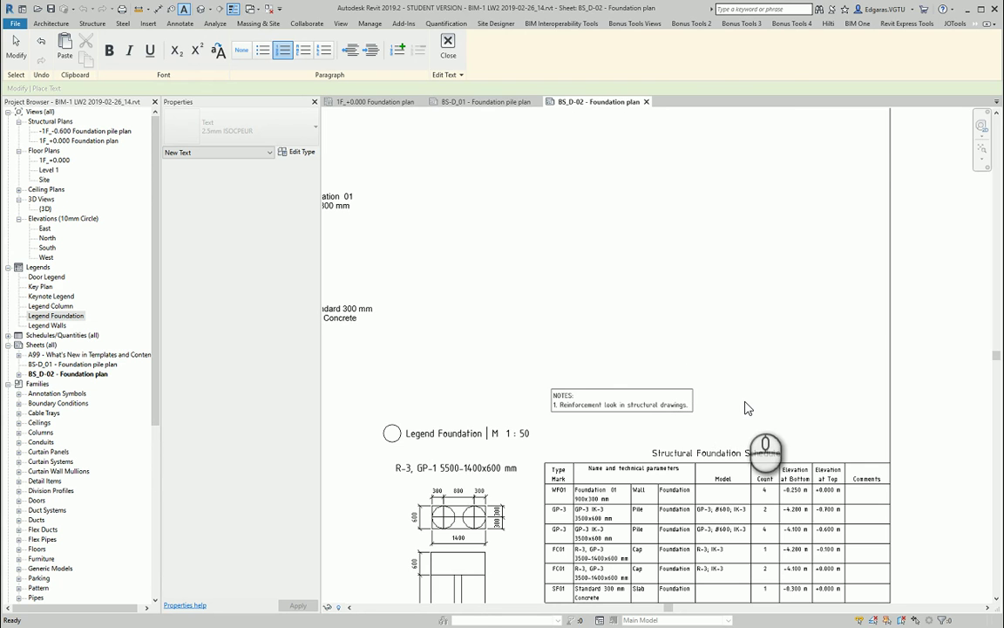
key(Escape)
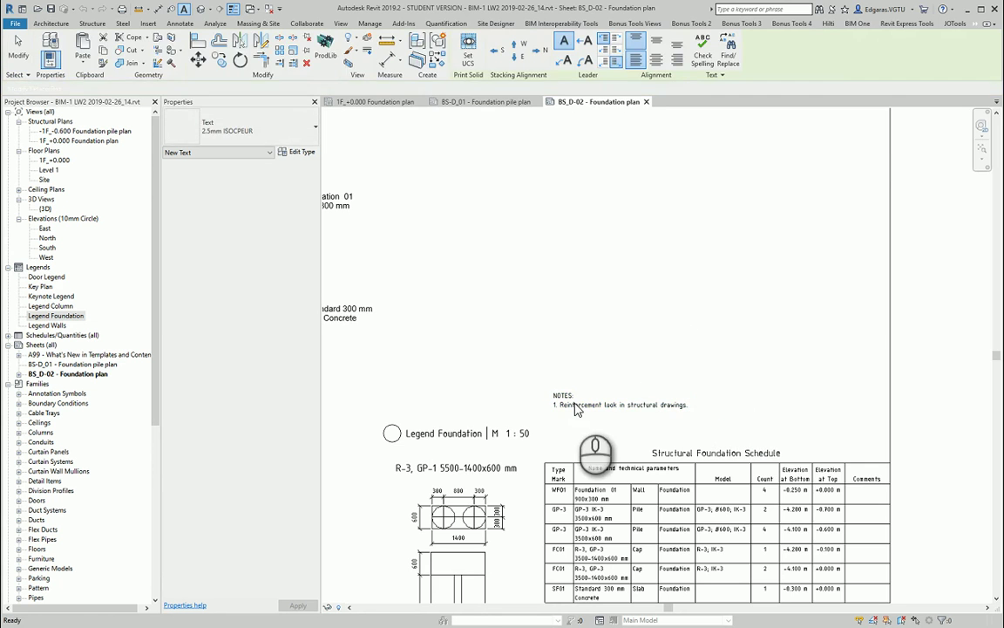
Move the notes text just above the Structural Foundation Schedule, aligned with the table's left edge
click(560, 397)
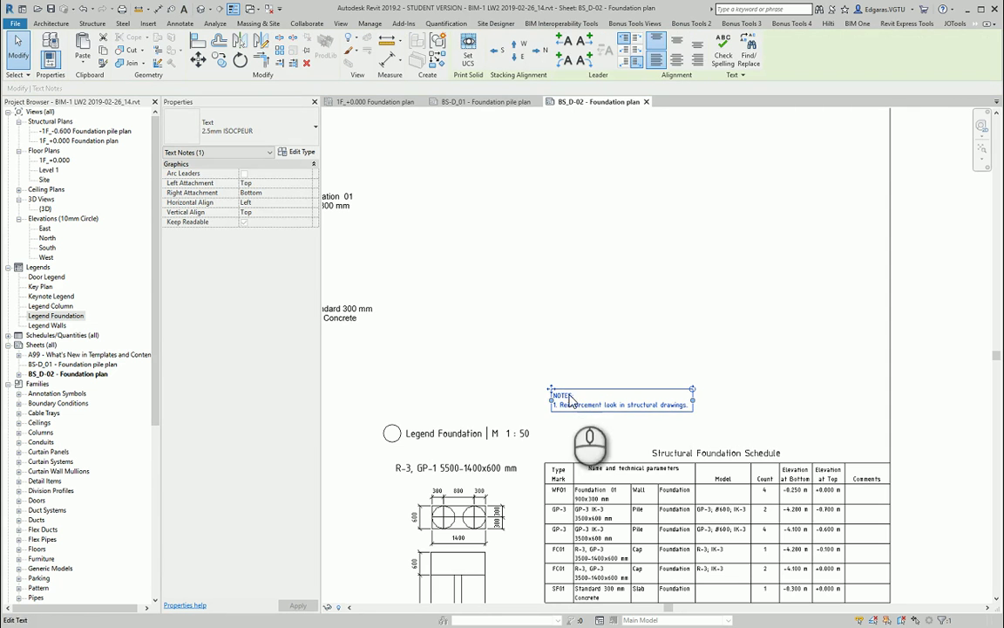
mouse_move(551, 394)
mouse_down()
mouse_move(551, 420)
mouse_move(547, 411)
mouse_up()
click(623, 334)
scroll(657, 325, down, 1)
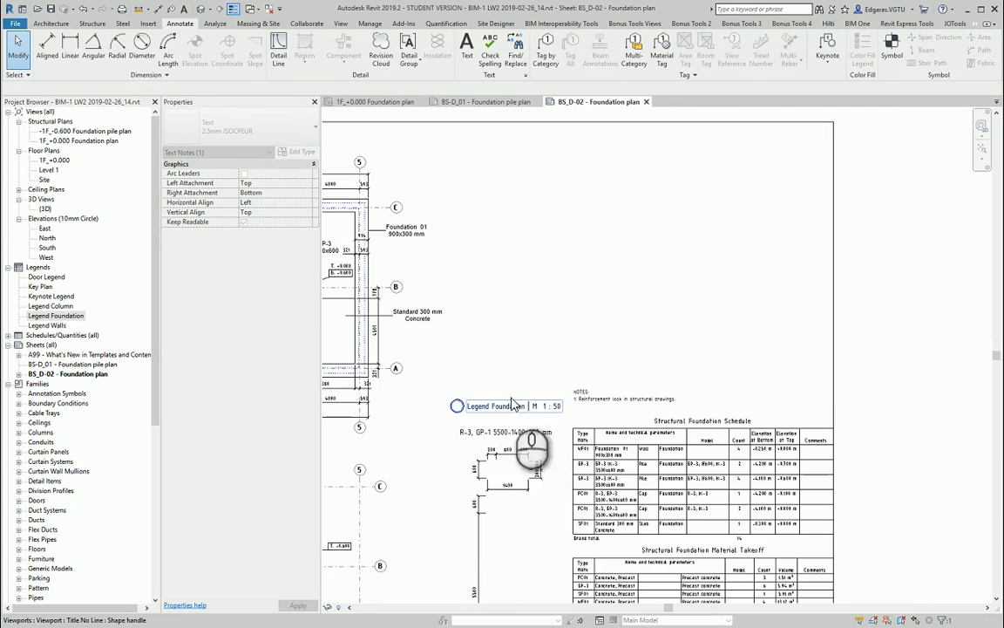
Examine the pile cap legend against the Structural Foundation Schedule, and check the overall sheet layout
middle_drag(541, 396, 925, 324)
middle_drag(807, 408, 513, 444)
scroll(735, 453, up, 4)
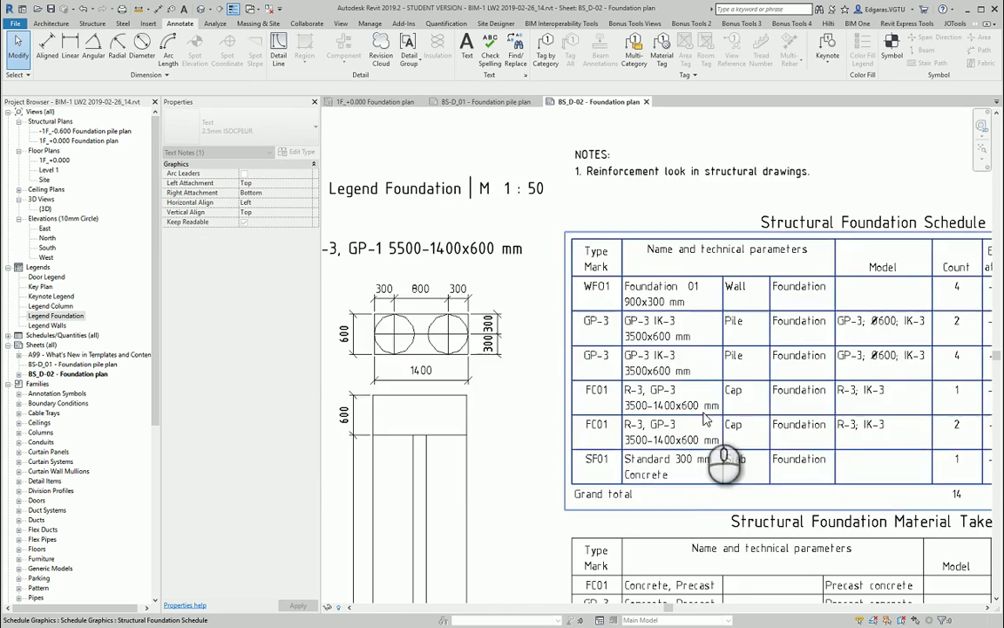
scroll(721, 453, down, 2)
middle_drag(799, 317, 764, 393)
scroll(820, 325, down, 3)
middle_drag(668, 298, 771, 267)
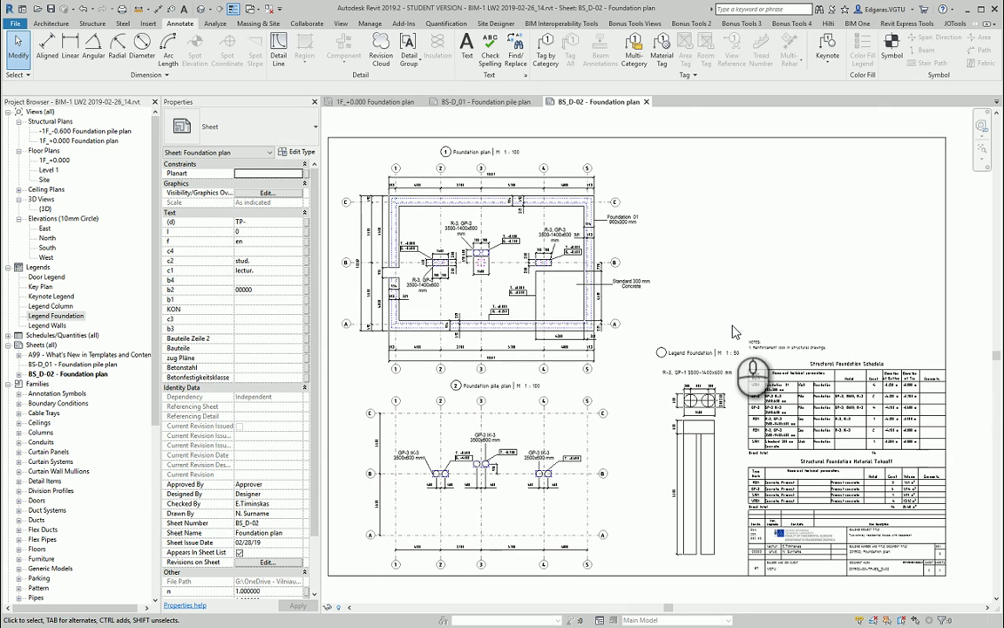
Open the {3D} view and duplicate it with detailing
double_click(45, 210)
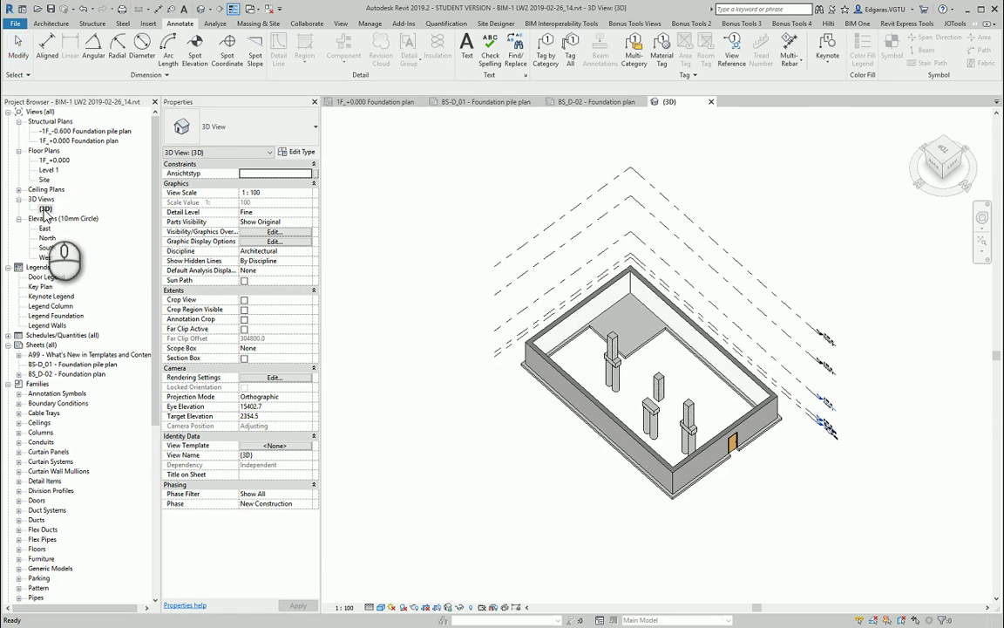
right_click(45, 212)
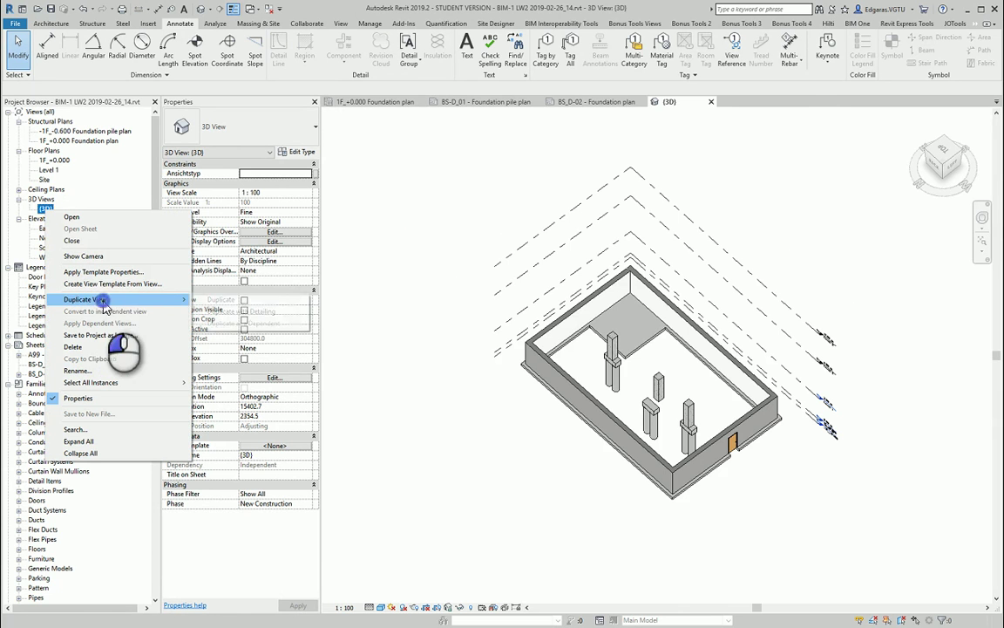
mouse_move(101, 300)
click(245, 311)
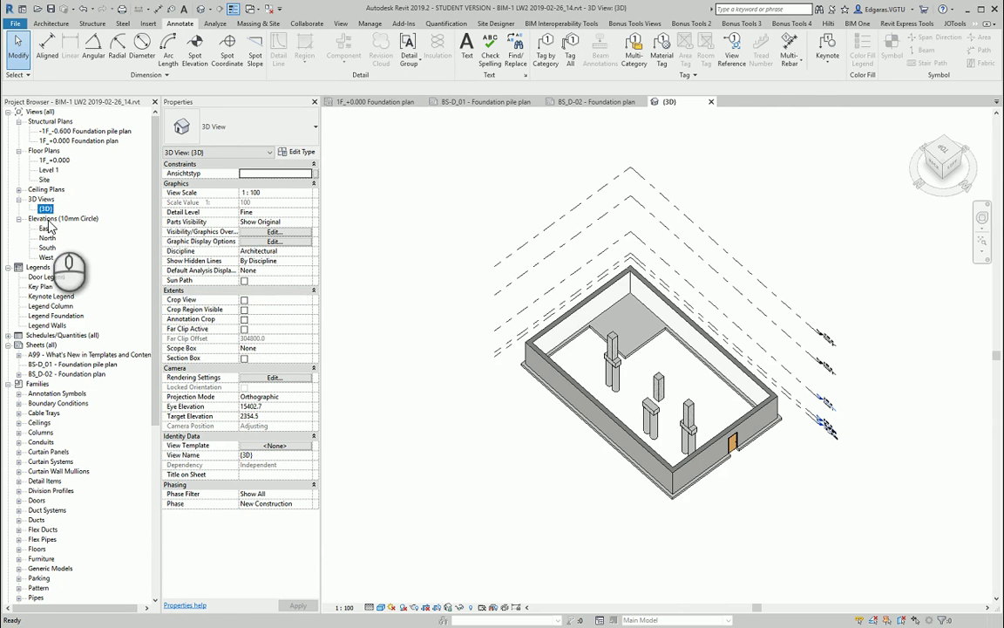
Rename the duplicated 3D view to "3D Foundation plan", reusing the name text of the structural foundation plan
click(92, 142)
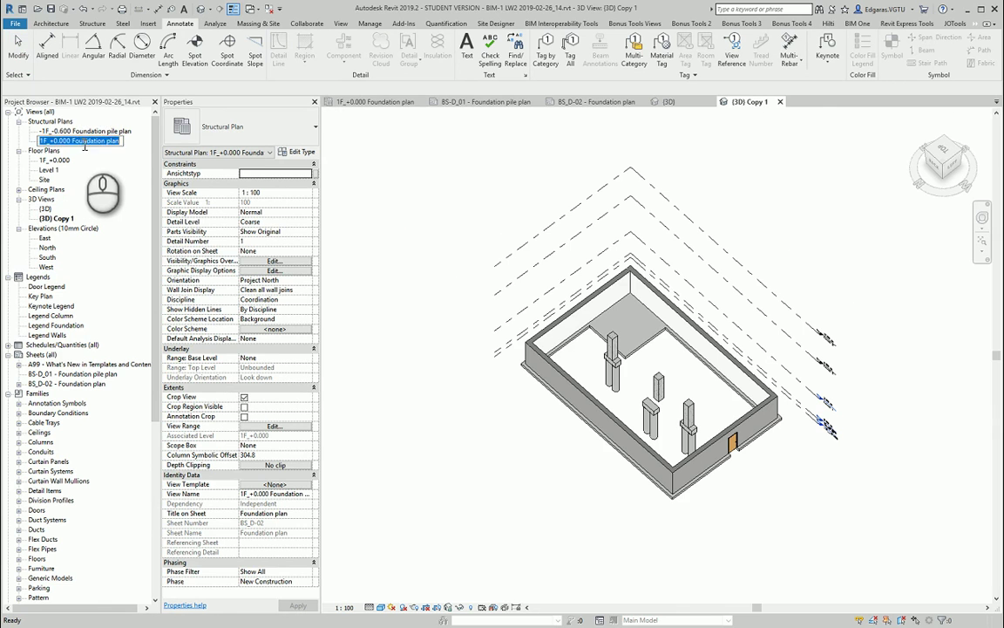
drag(77, 145, 152, 144)
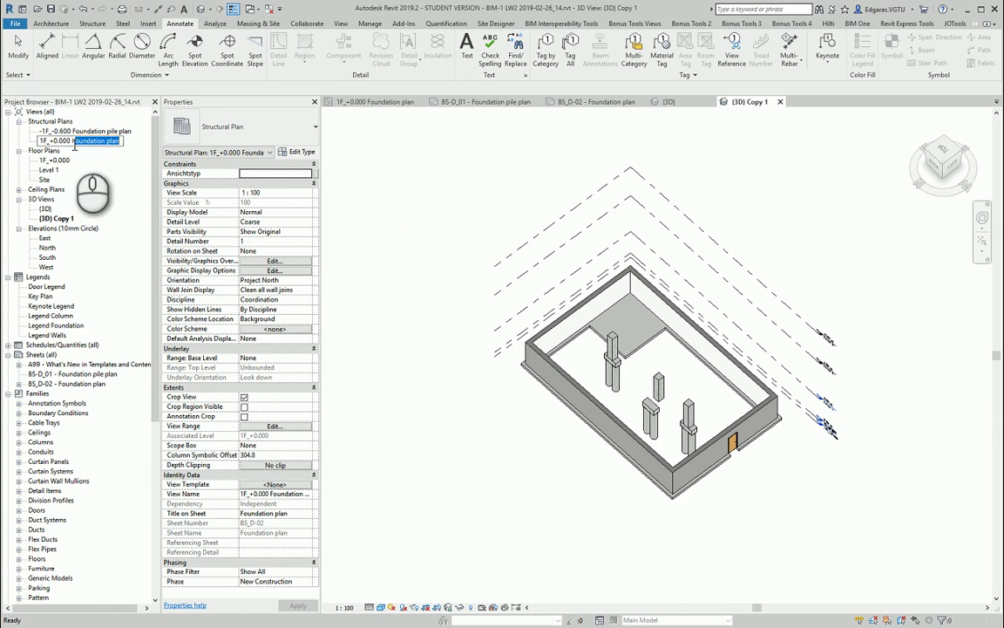
drag(74, 142, 145, 143)
click(51, 218)
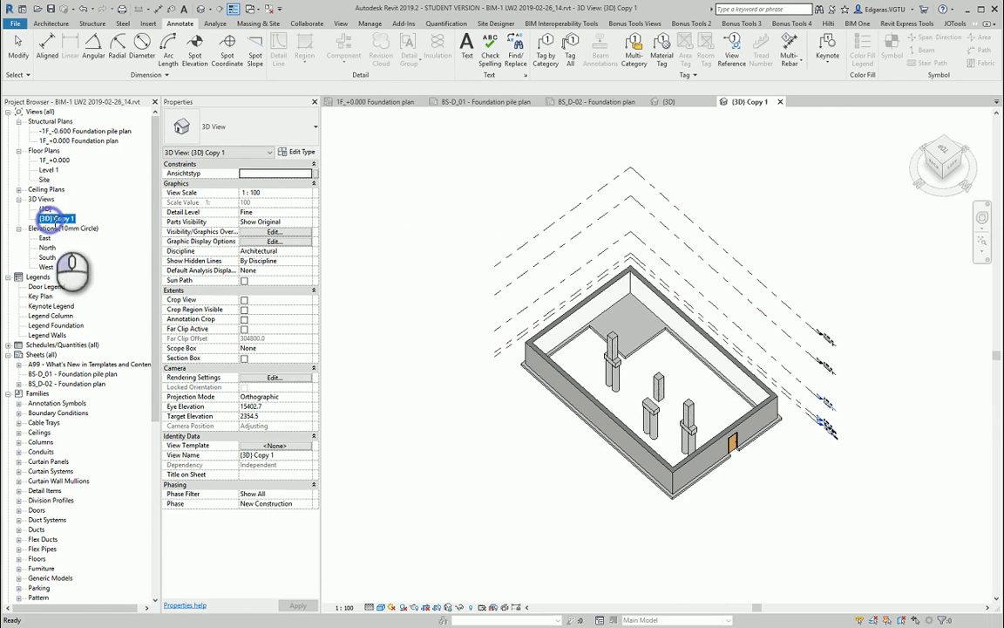
key(F2)
key(ctrl+v)
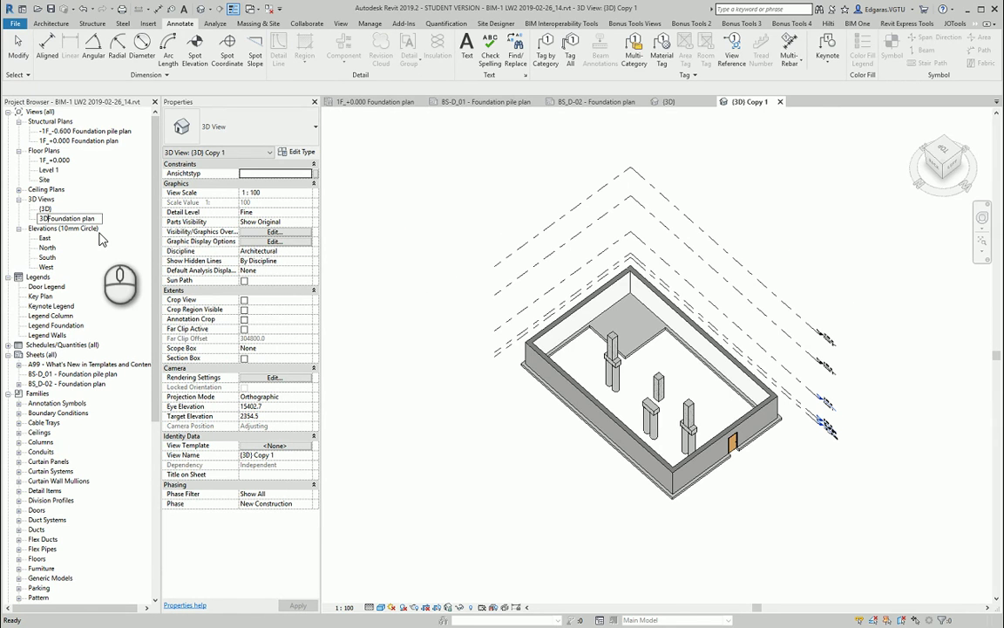
key(Return)
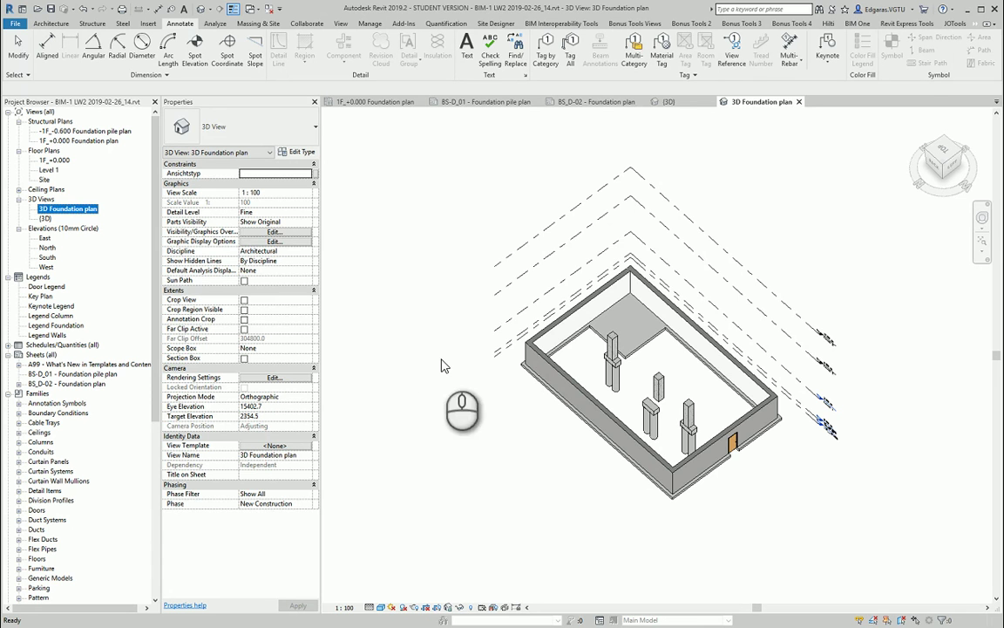
Select the four exterior walls and create a section box around them with Selection Box
scroll(565, 448, up, 2)
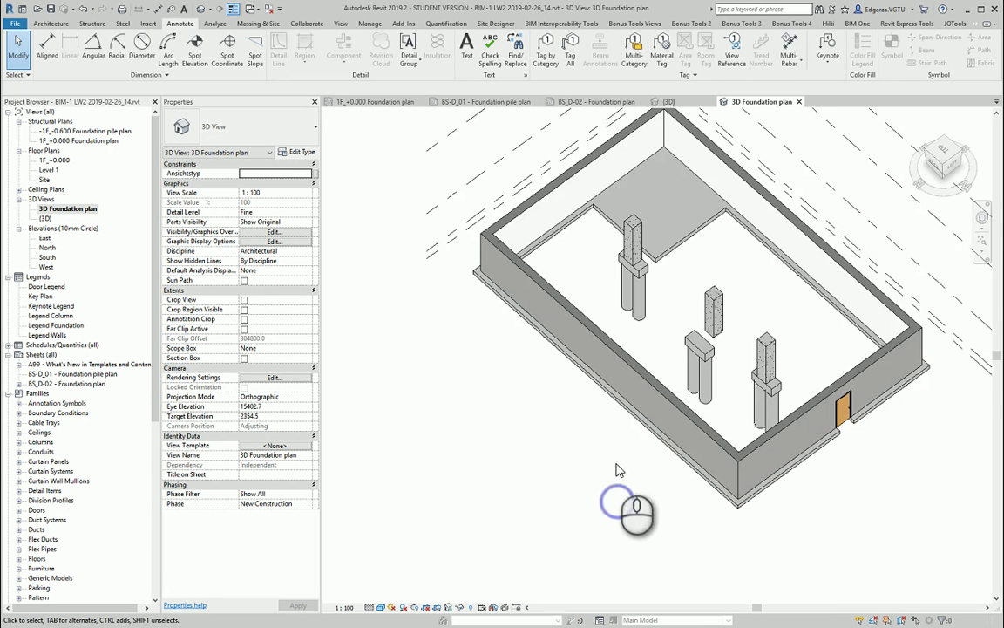
scroll(575, 470, up, 1)
click(626, 401)
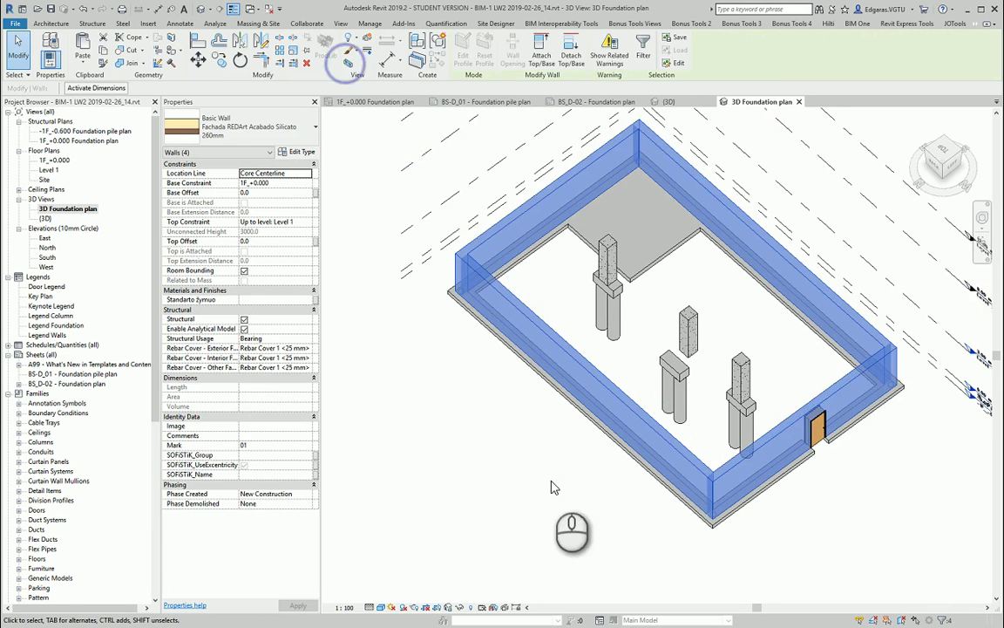
scroll(698, 478, down, 1)
scroll(697, 478, up, 2)
Resize the section box so its top cuts the walls just above the foundation and its base reaches below the piles
click(726, 503)
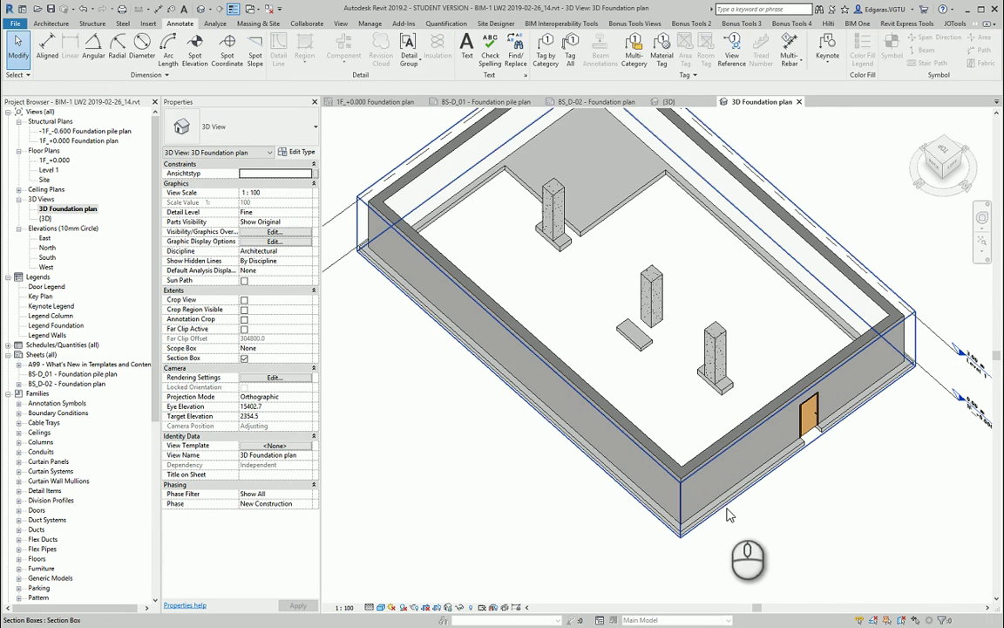
drag(636, 254, 639, 384)
shift+middle_drag(687, 436, 707, 389)
click(533, 463)
middle_drag(798, 354, 709, 382)
click(947, 432)
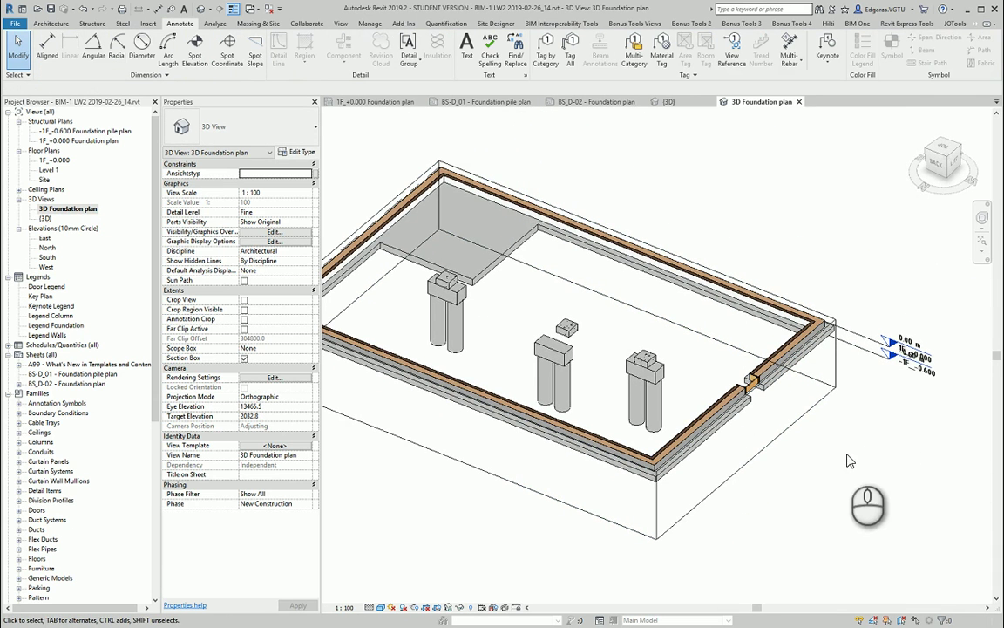
key(v)
key(g)
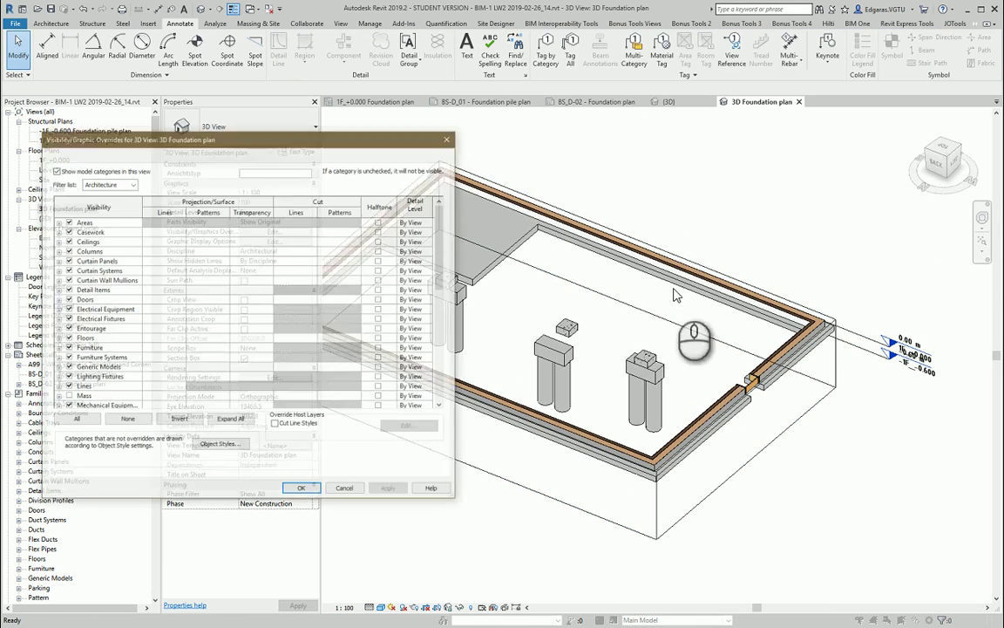
click(442, 138)
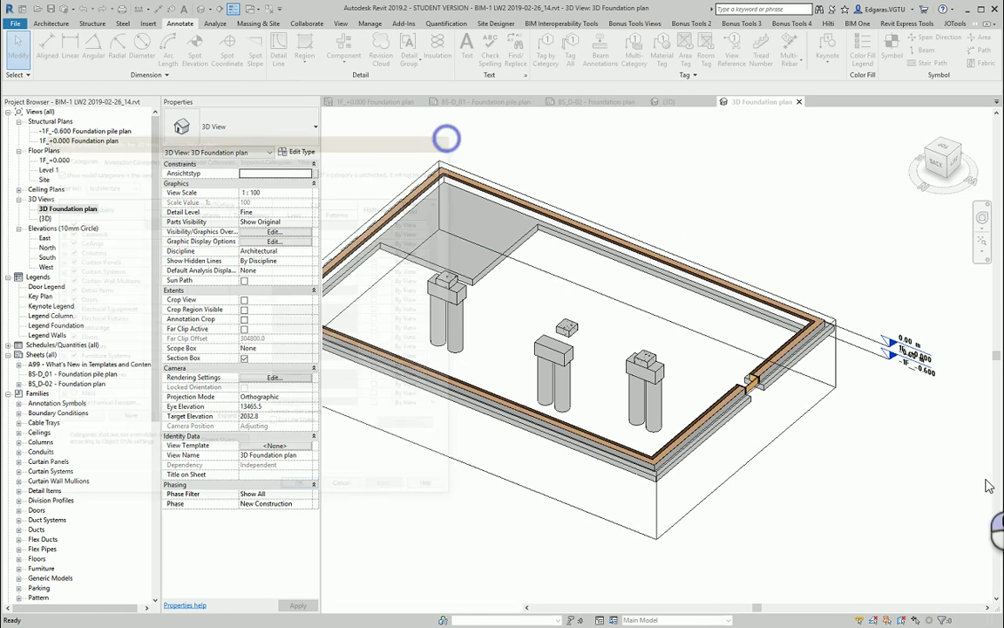
Hide the level markers in the 3D Foundation plan view
click(867, 354)
right_click(874, 354)
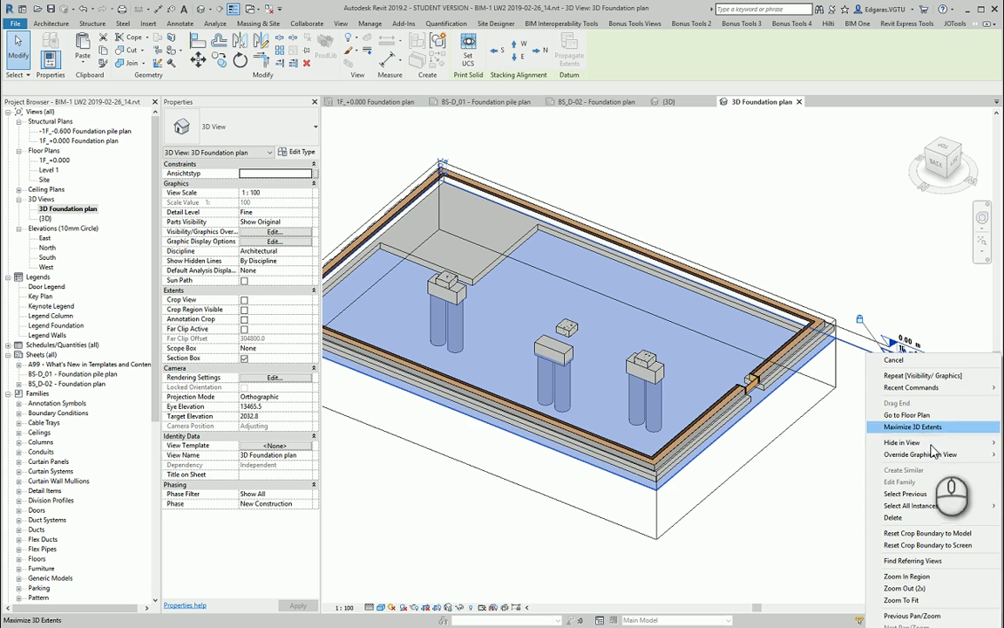
click(930, 446)
click(1003, 455)
click(756, 507)
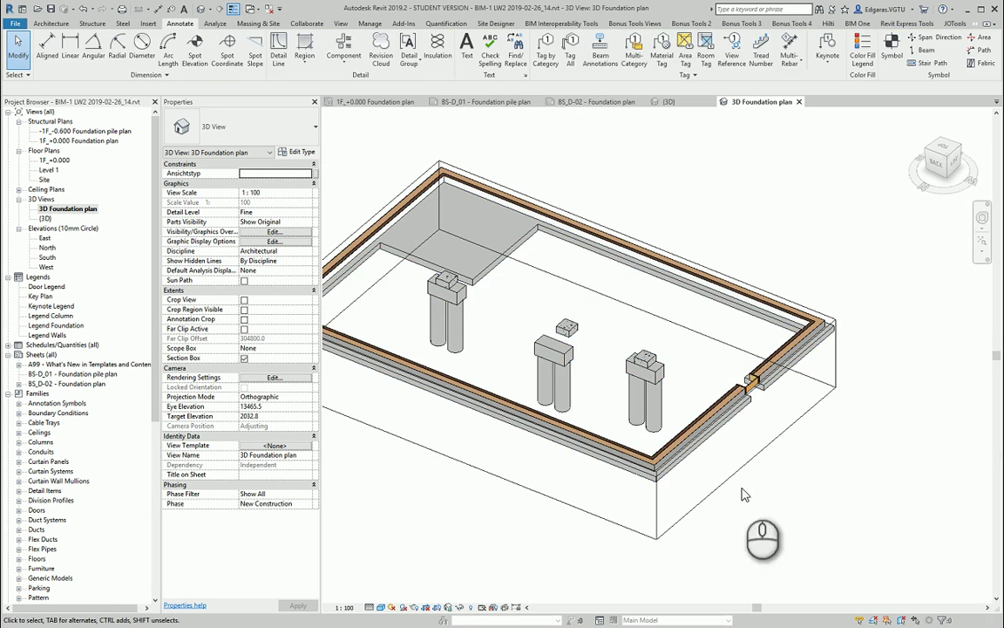
mouse_move(621, 505)
middle_down()
mouse_move(643, 517)
mouse_move(615, 500)
middle_up()
middle_drag(493, 515, 639, 507)
In the view's Visibility/Graphic Overrides, list the categories of all disciplines and turn off every model category
click(567, 503)
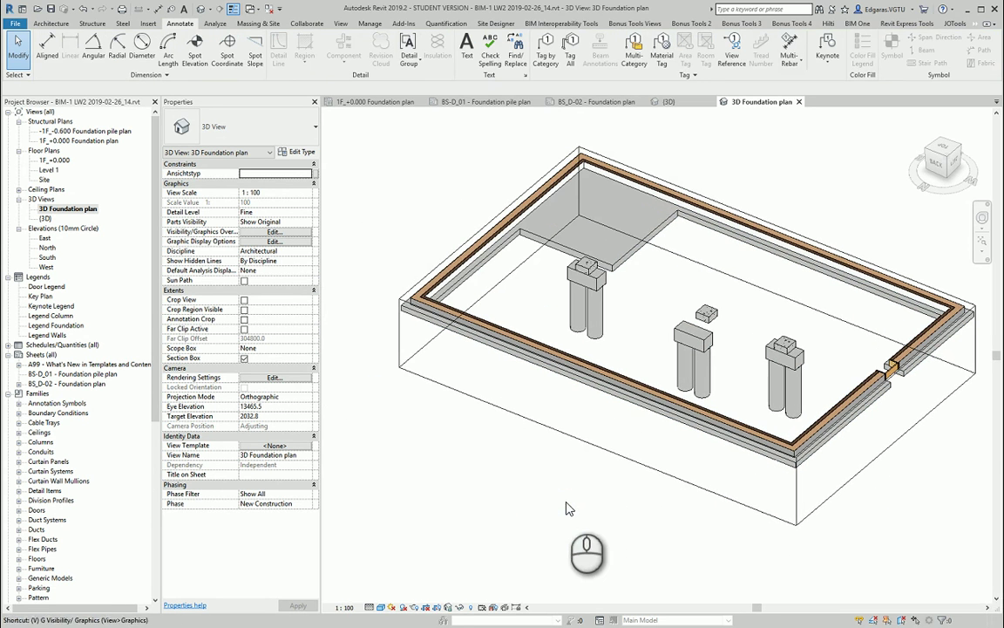
key(g)
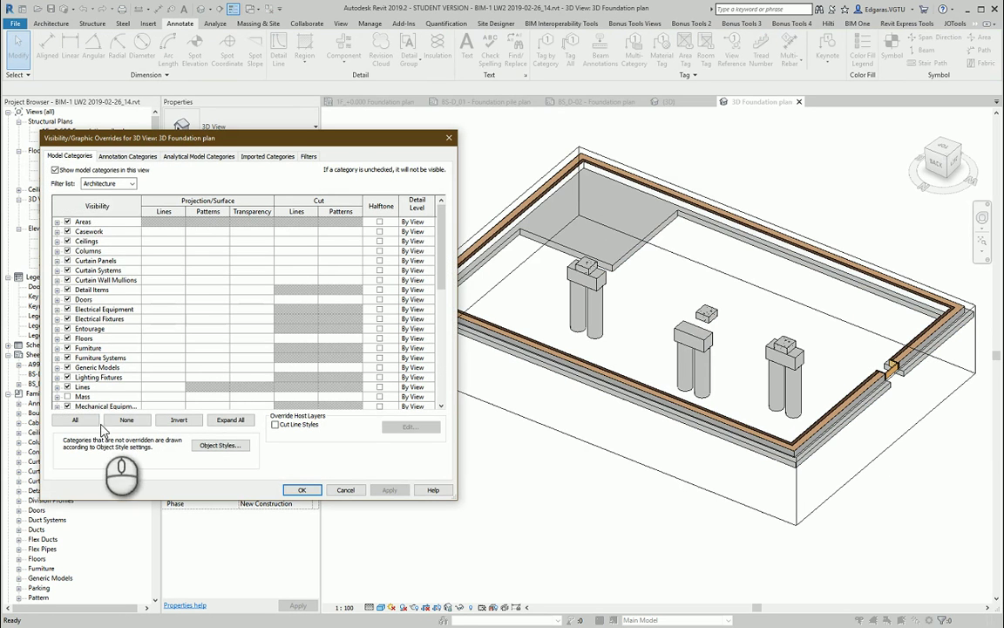
click(122, 183)
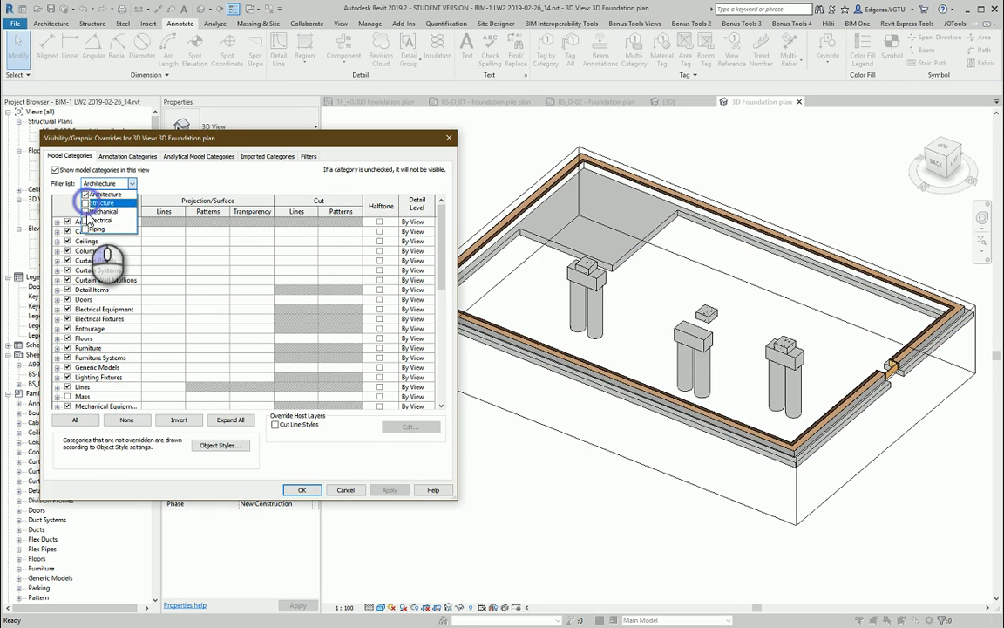
click(85, 203)
click(84, 211)
click(85, 219)
click(85, 228)
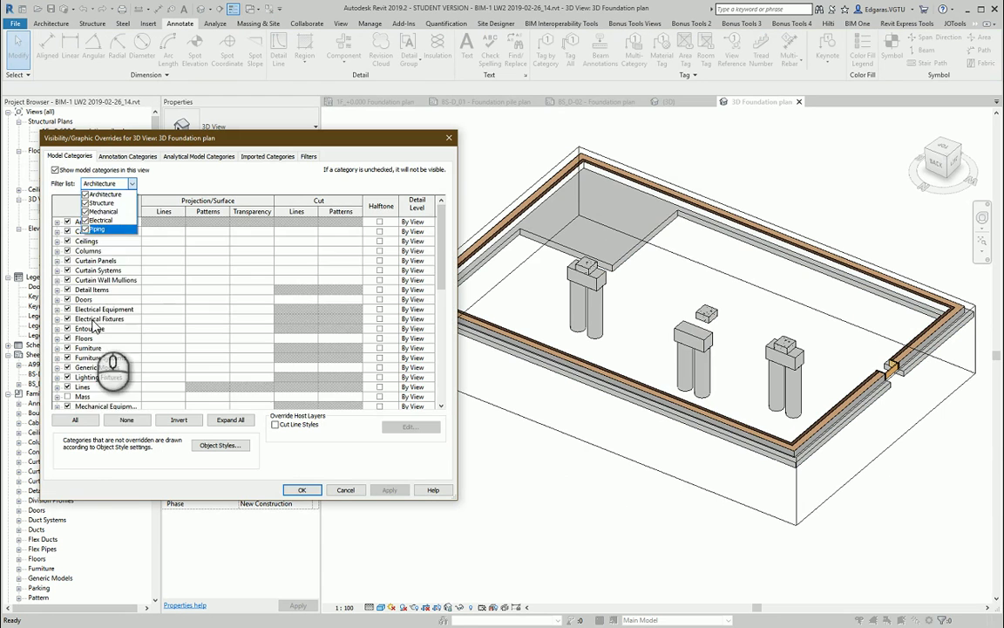
click(93, 327)
click(73, 419)
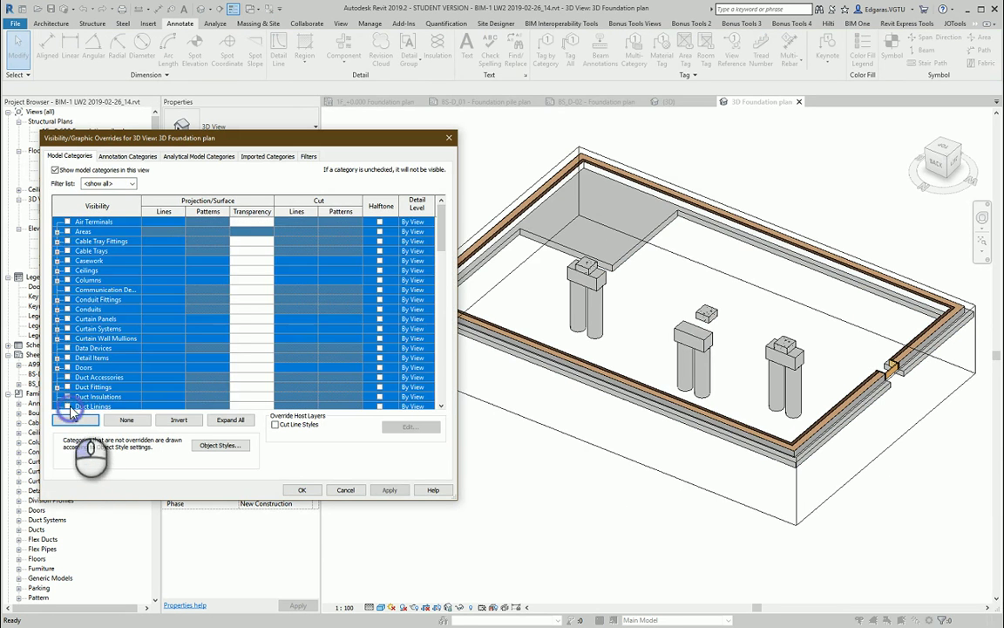
click(96, 366)
Filter the model category list to show only the Structure discipline
click(109, 183)
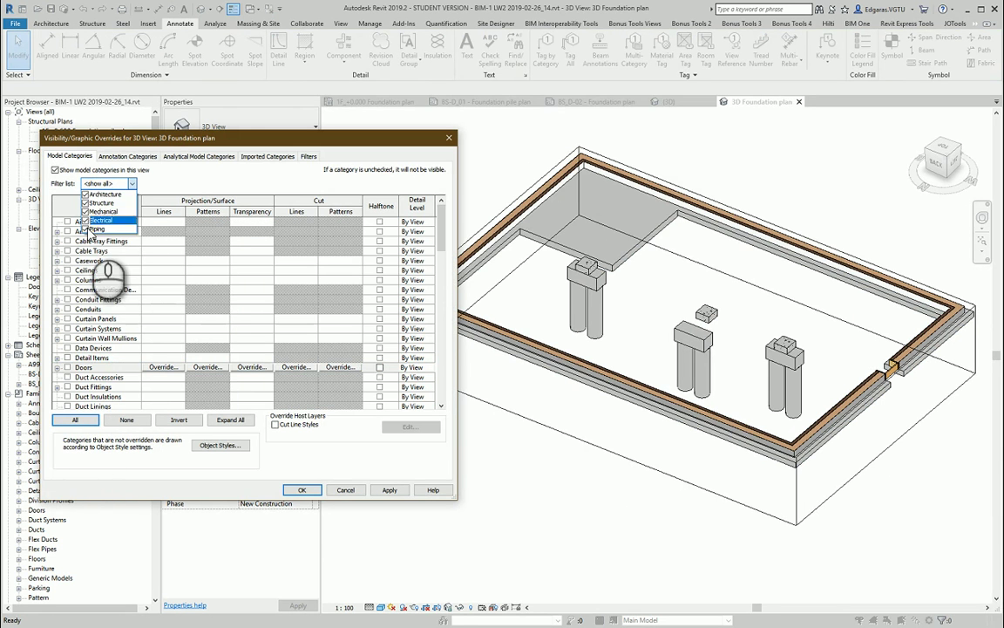
click(85, 220)
click(84, 228)
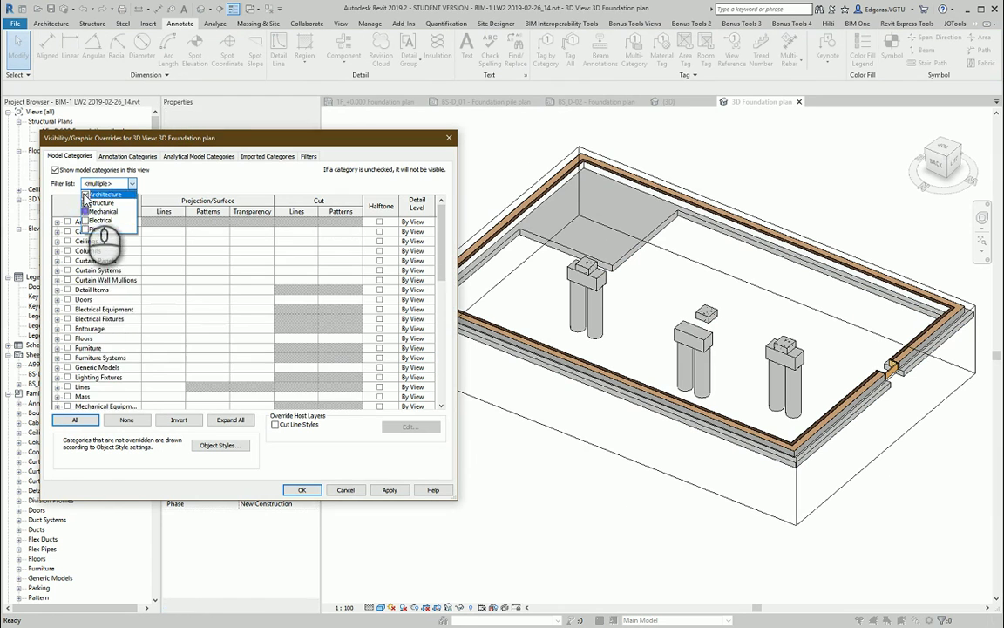
click(84, 210)
click(84, 193)
click(102, 307)
click(88, 270)
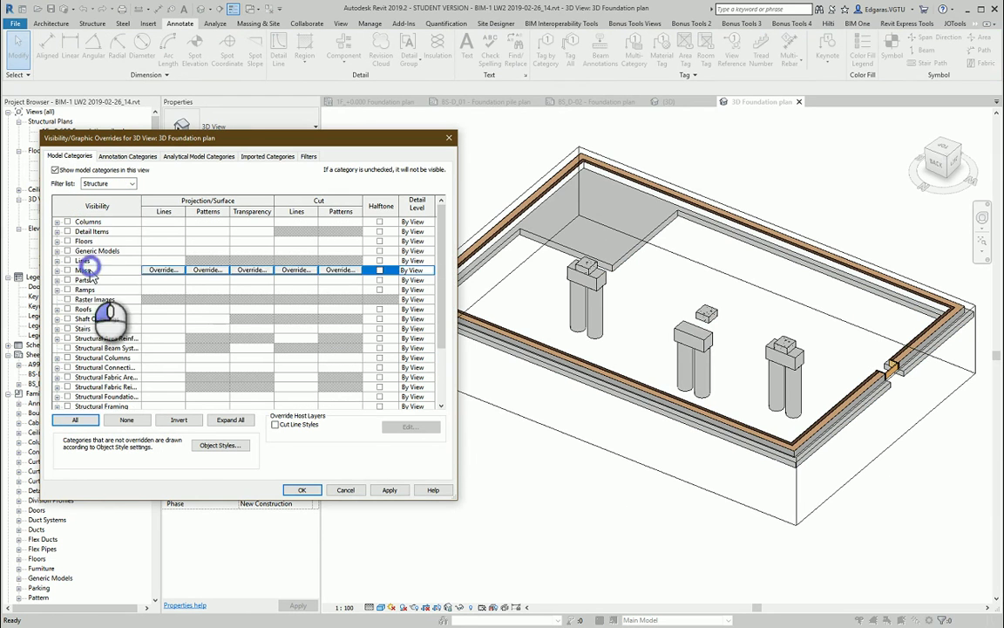
Turn on visibility for Walls, Structural Foundations, Structural Columns and Stairs, and apply the overrides to the view
click(104, 318)
scroll(103, 347, down, 3)
click(68, 397)
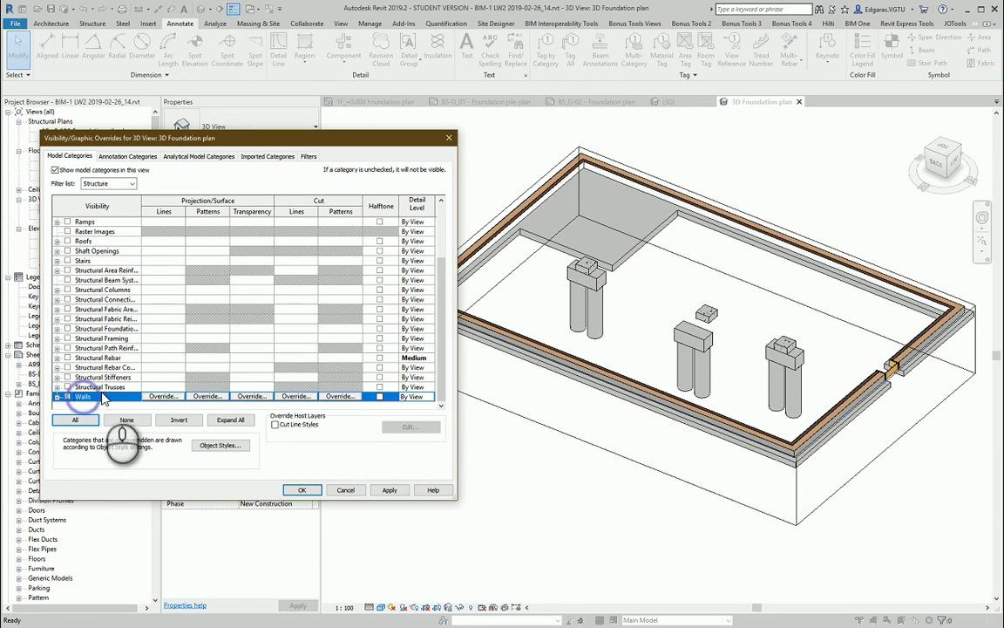
click(121, 330)
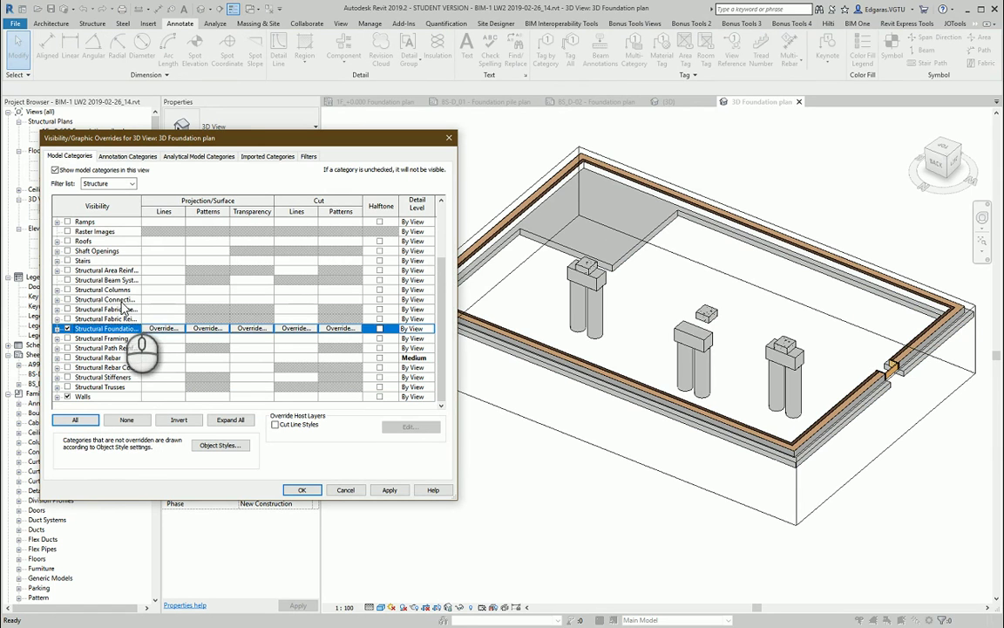
click(124, 289)
click(91, 261)
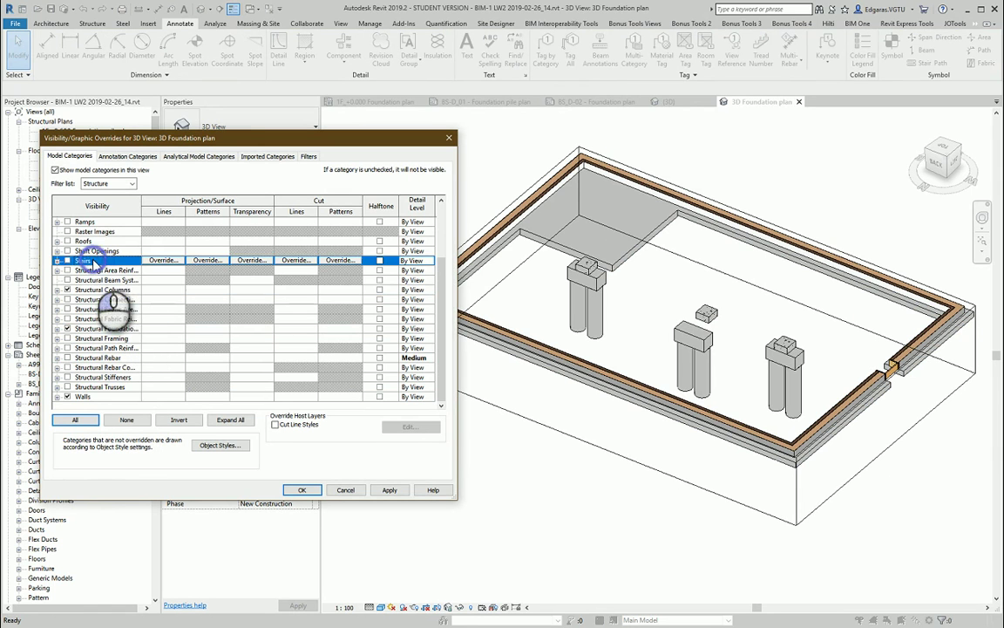
scroll(111, 368, up, 2)
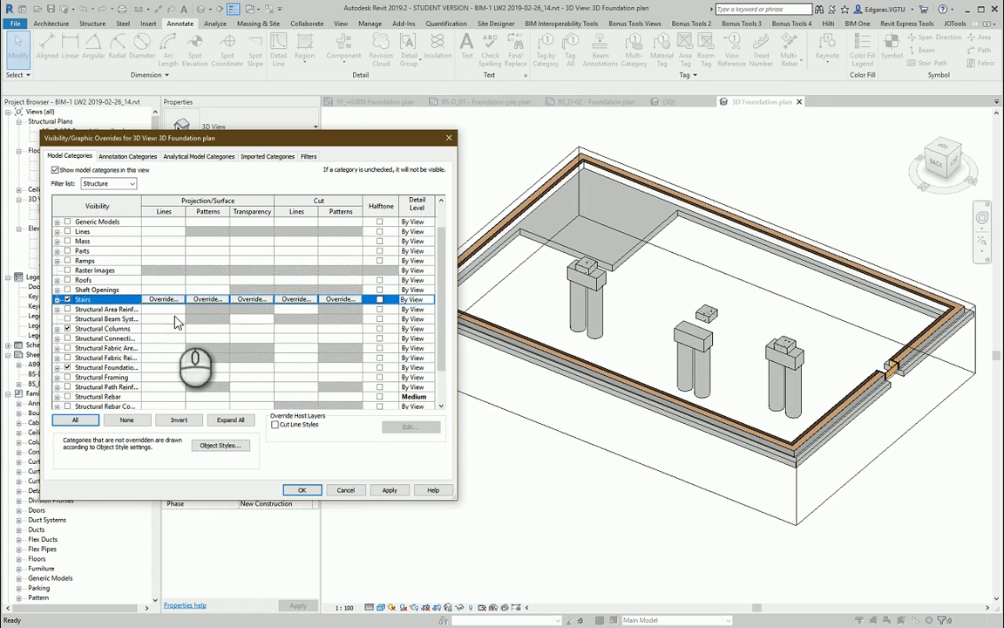
scroll(113, 363, down, 2)
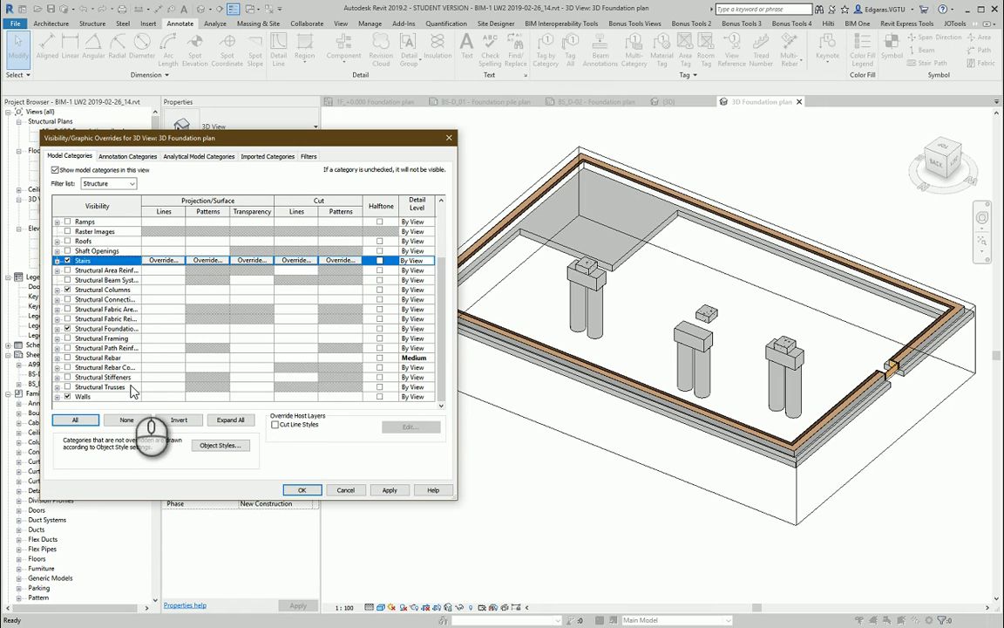
click(390, 491)
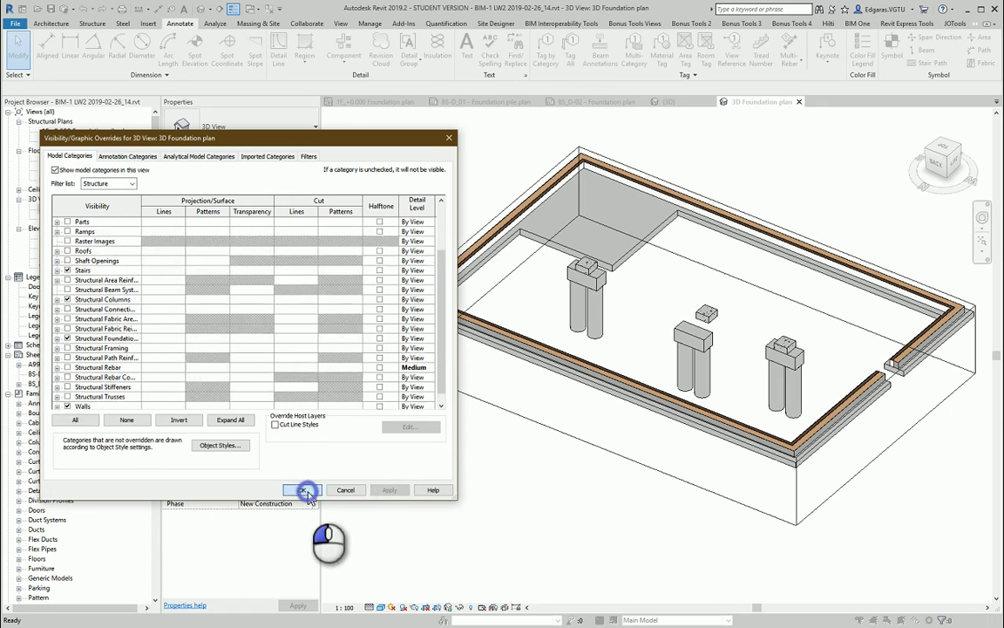
click(301, 490)
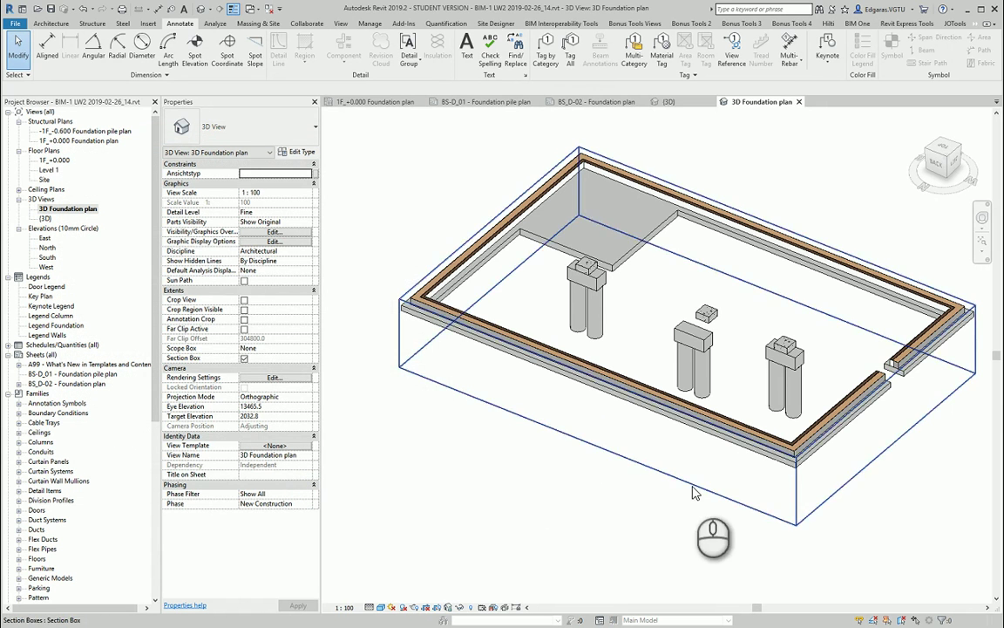
Set the detail level of the 3D Foundation plan view to Coarse
middle_drag(636, 493, 613, 528)
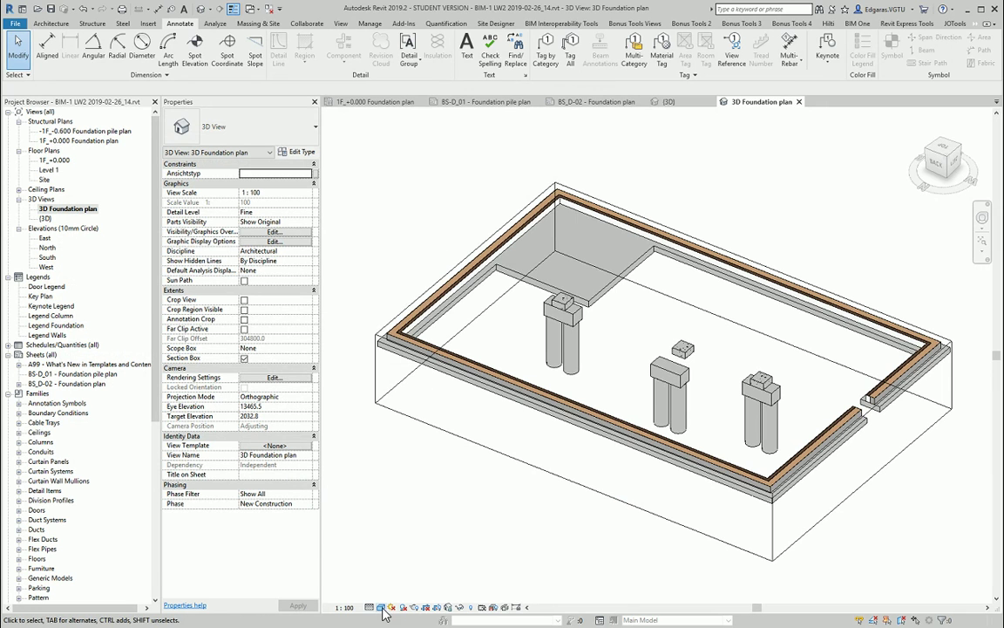
click(381, 608)
click(370, 608)
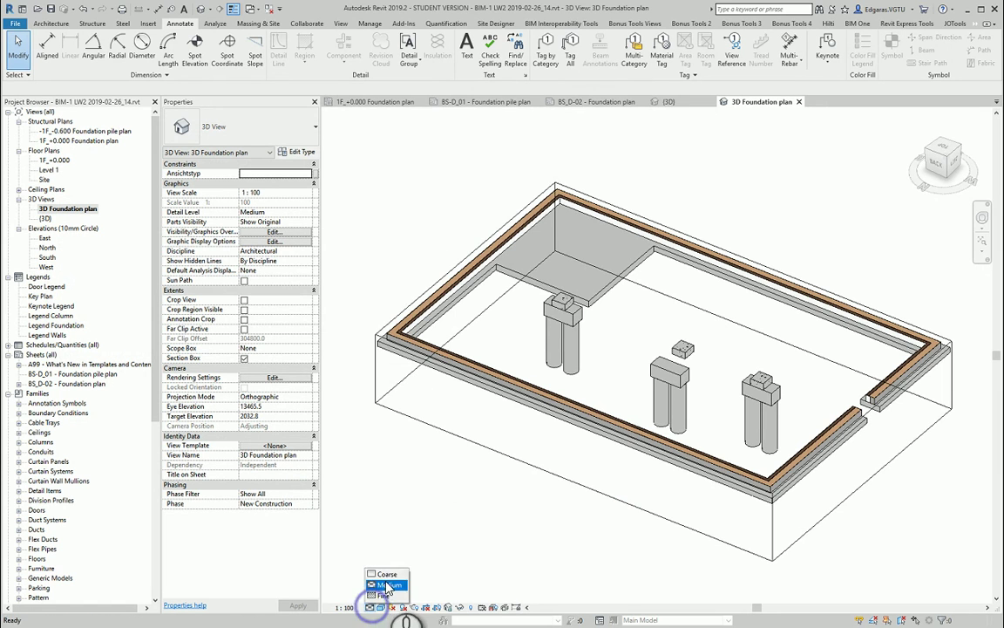
click(455, 511)
middle_drag(564, 503, 541, 514)
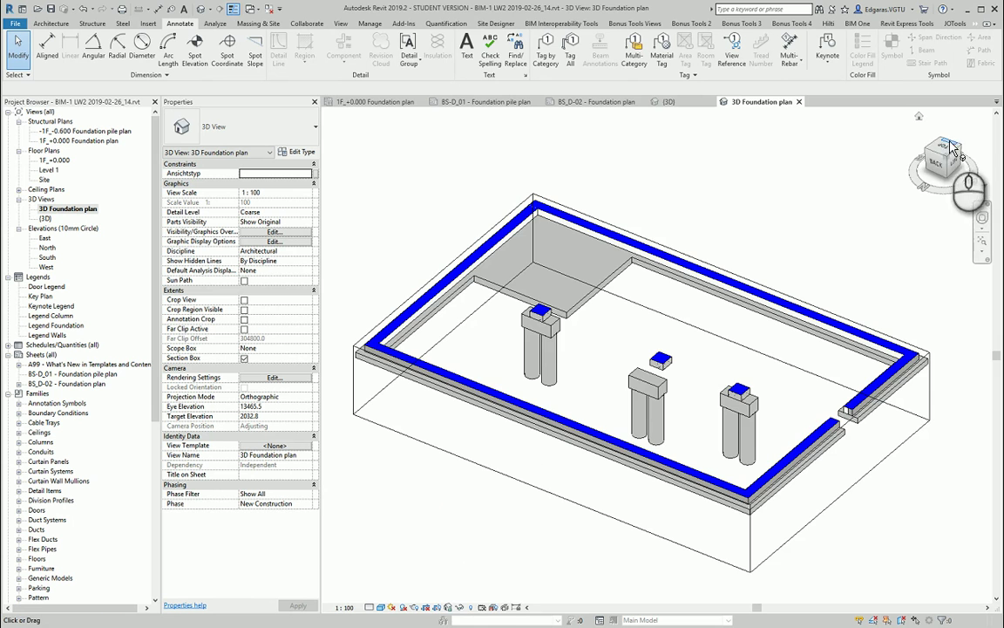
Orient the view to the top-back-left isometric corner, then save and lock its orientation
click(949, 159)
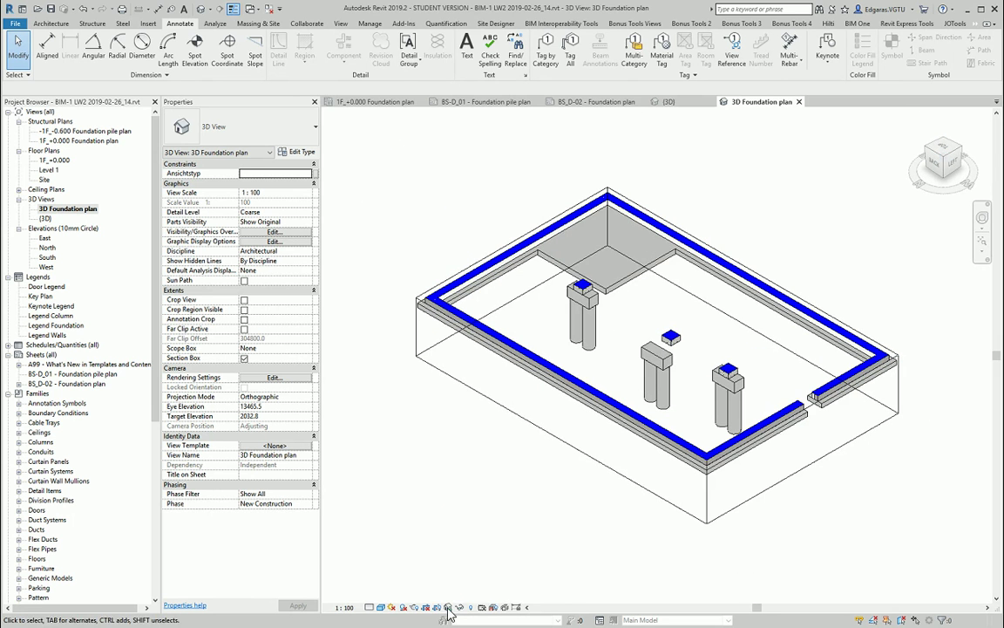
click(448, 607)
click(468, 585)
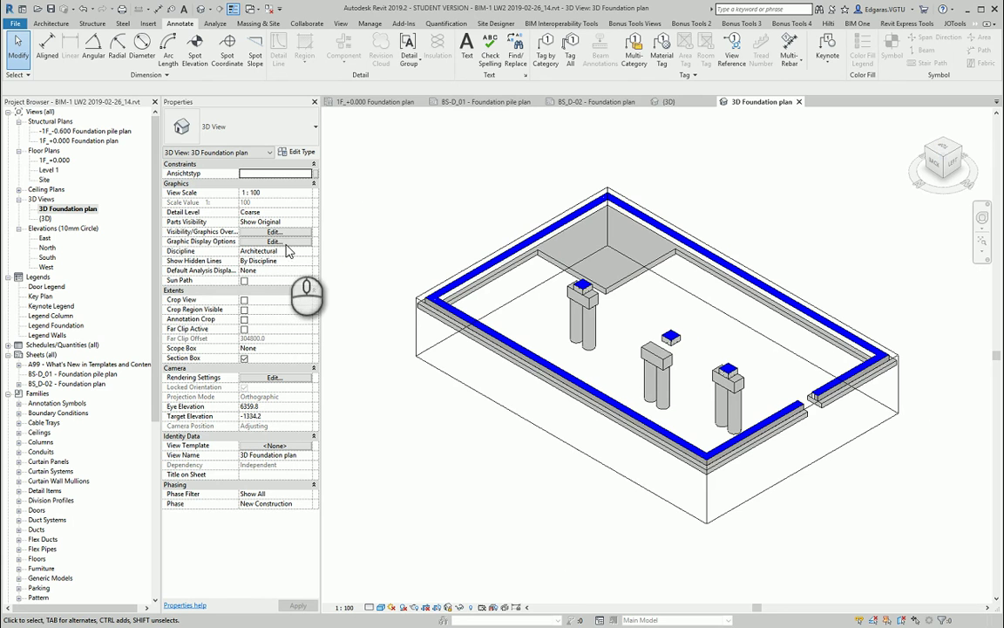
Change the visual style of the 3D Foundation plan view to Hidden Line
click(380, 606)
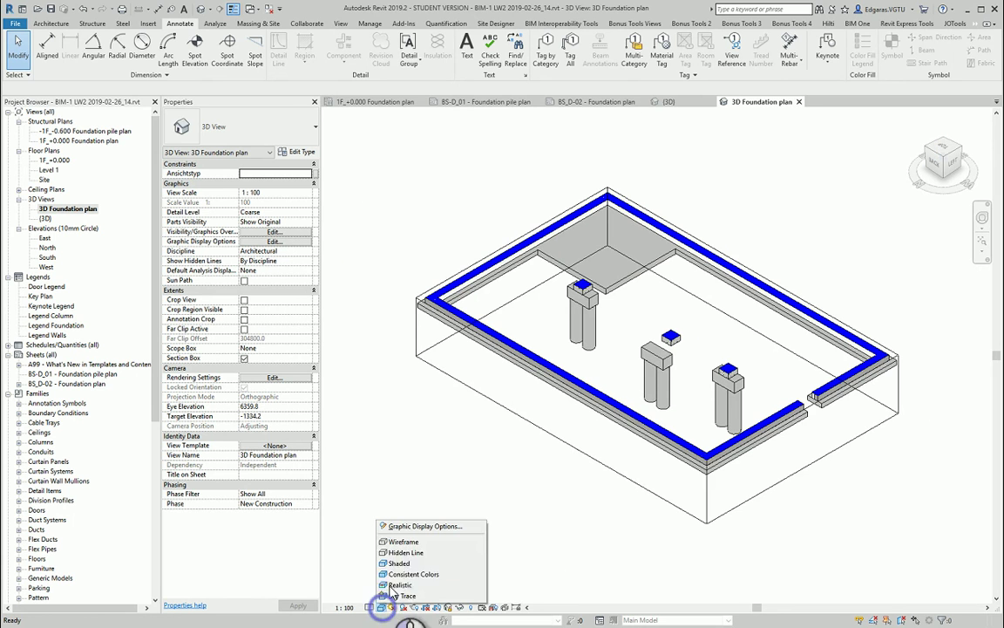
click(392, 498)
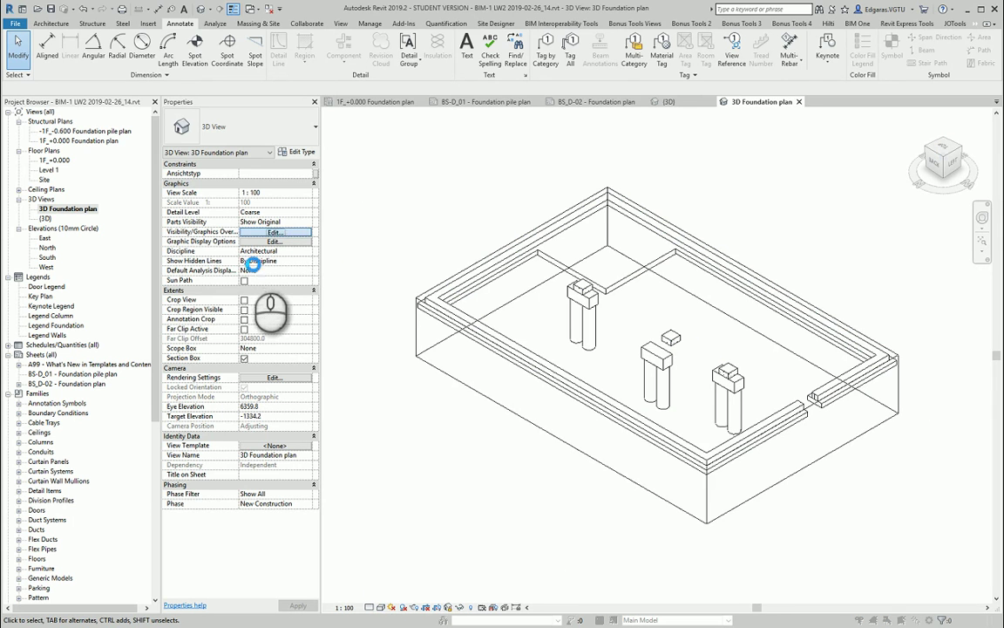
Set the 3D Foundation plan view's graphic display style to Consistent Colors with 50 transparency
click(449, 137)
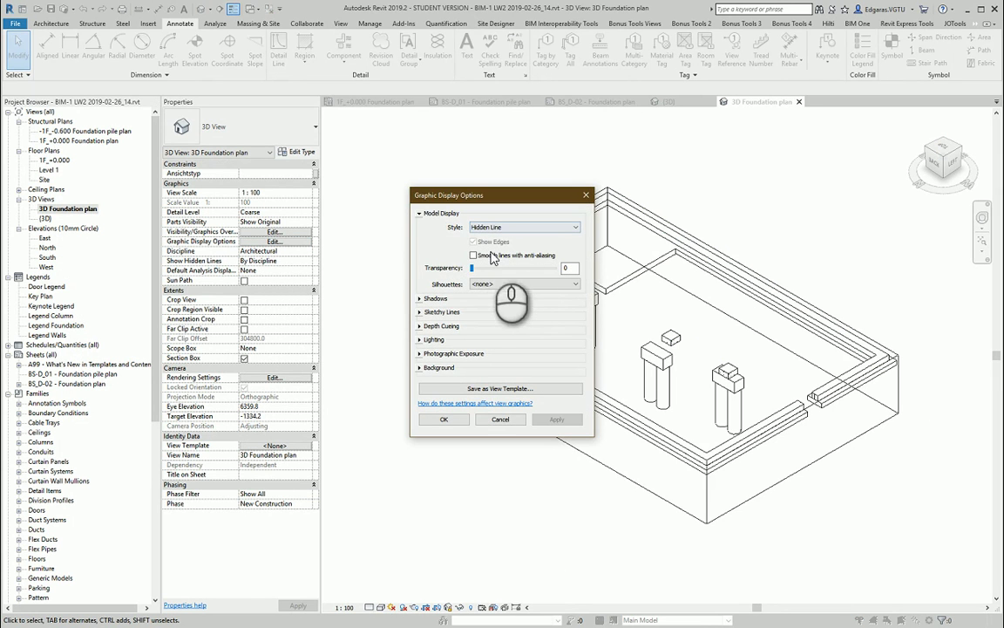
drag(472, 270, 502, 272)
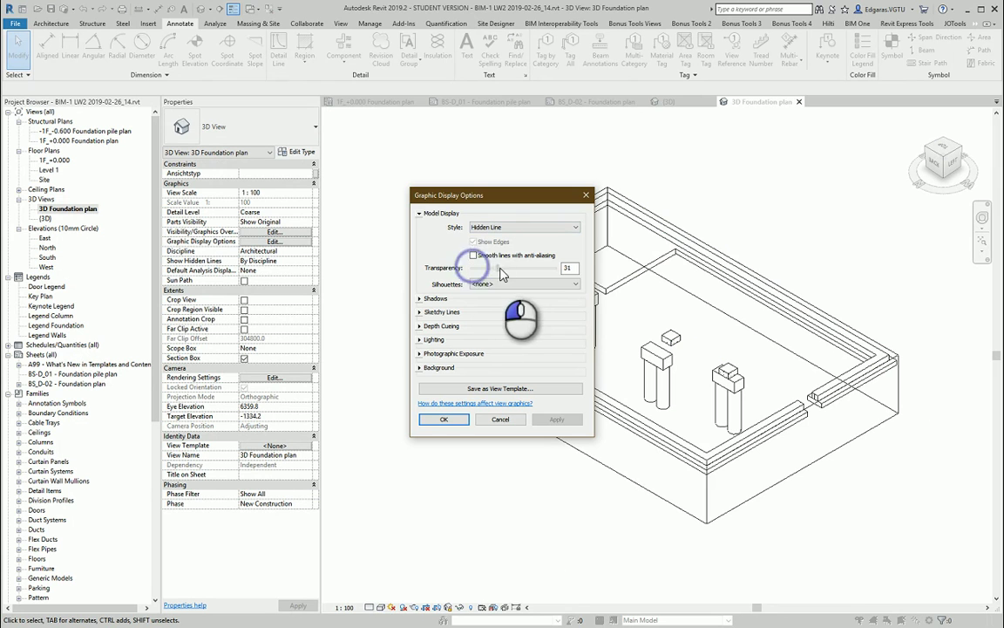
click(514, 225)
click(509, 259)
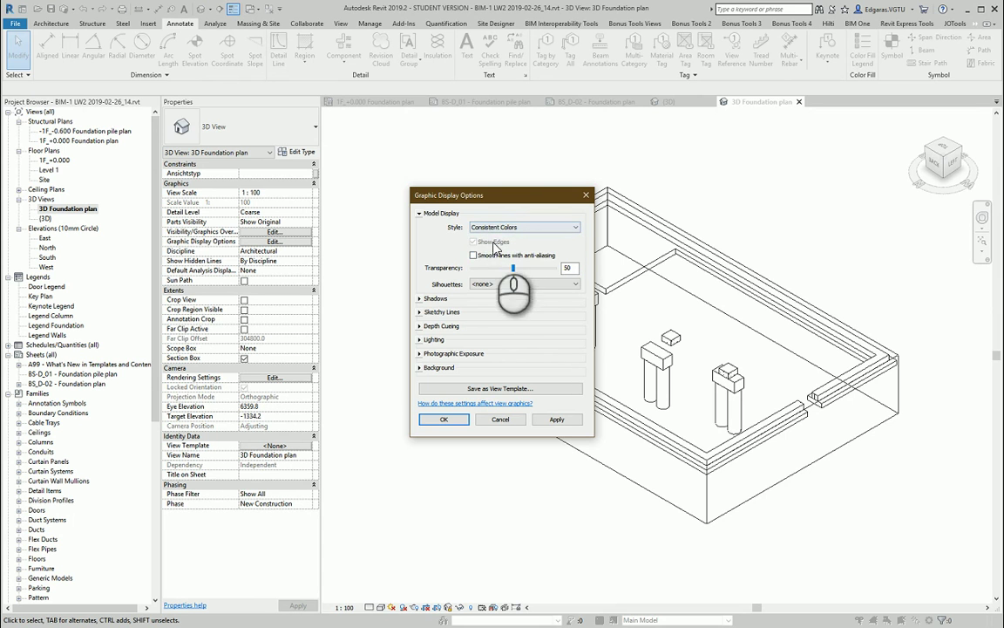
click(451, 419)
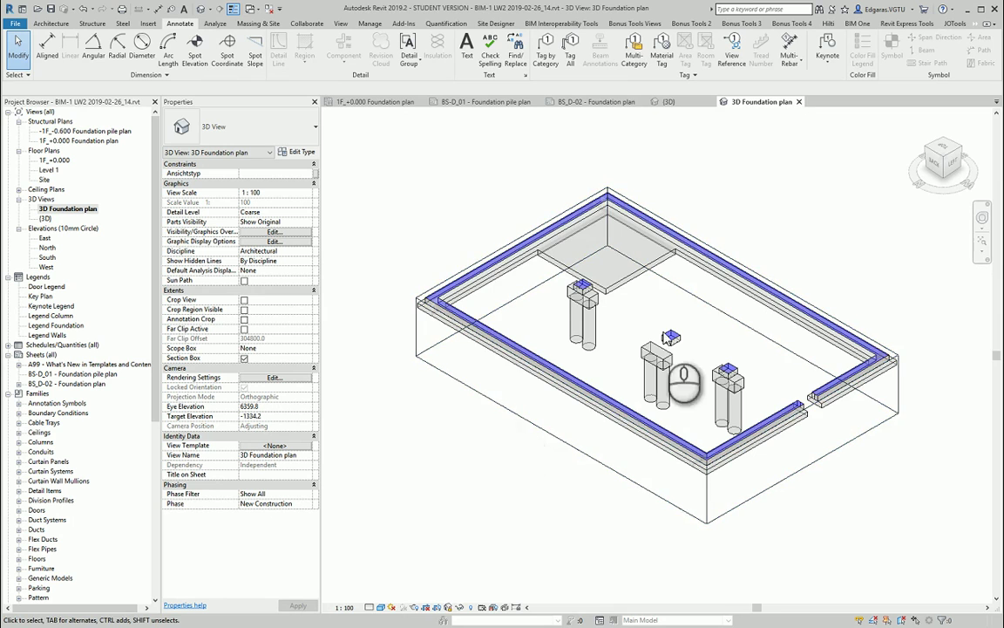
Tag the three two-pile caps in the 3D view, placing each tag on a leader beside its cap
scroll(834, 415, up, 6)
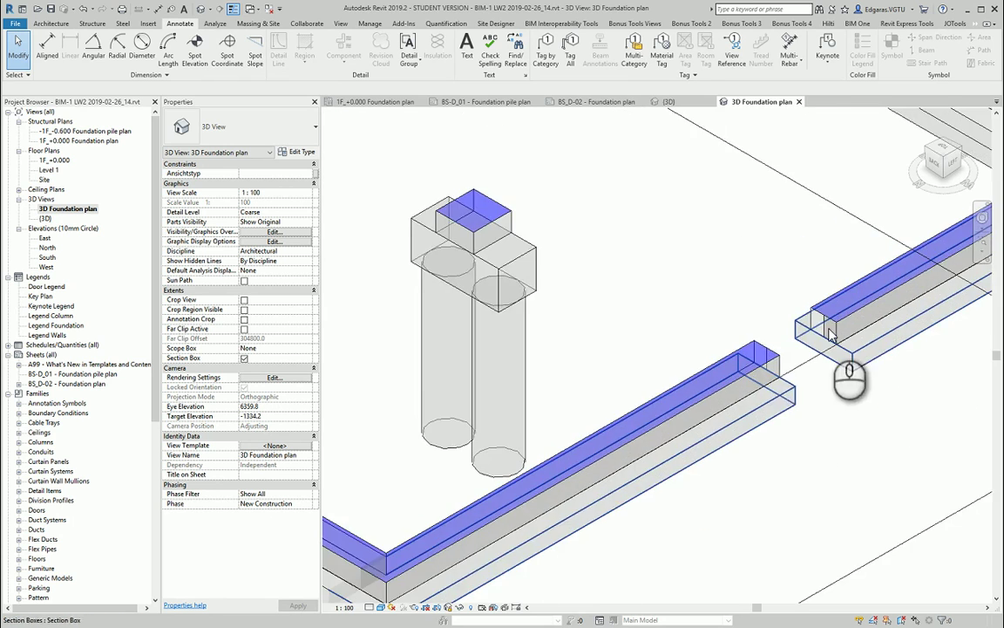
scroll(629, 422, down, 8)
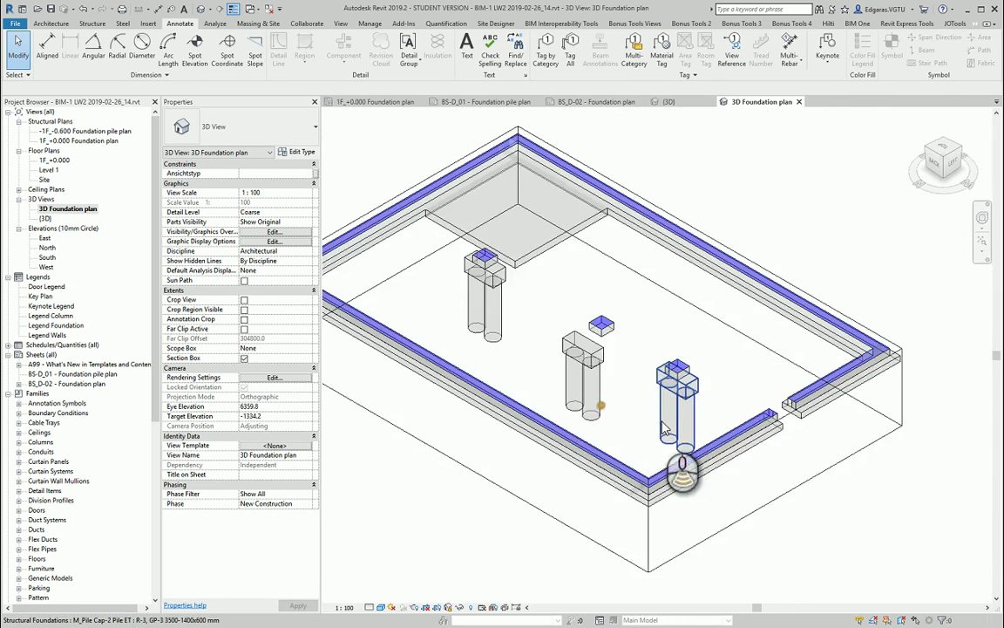
scroll(563, 387, up, 2)
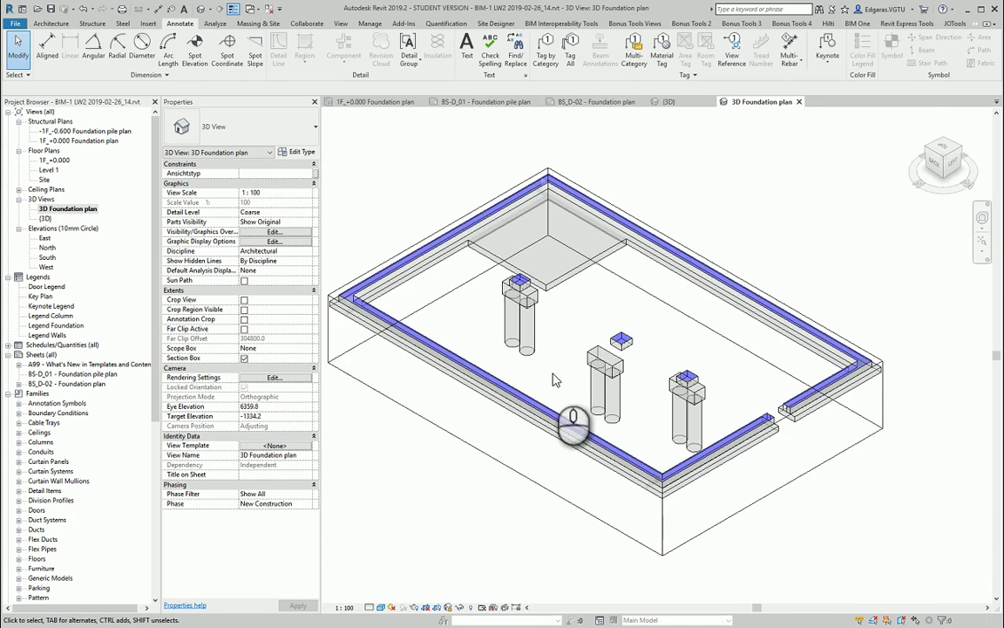
key(t)
key(g)
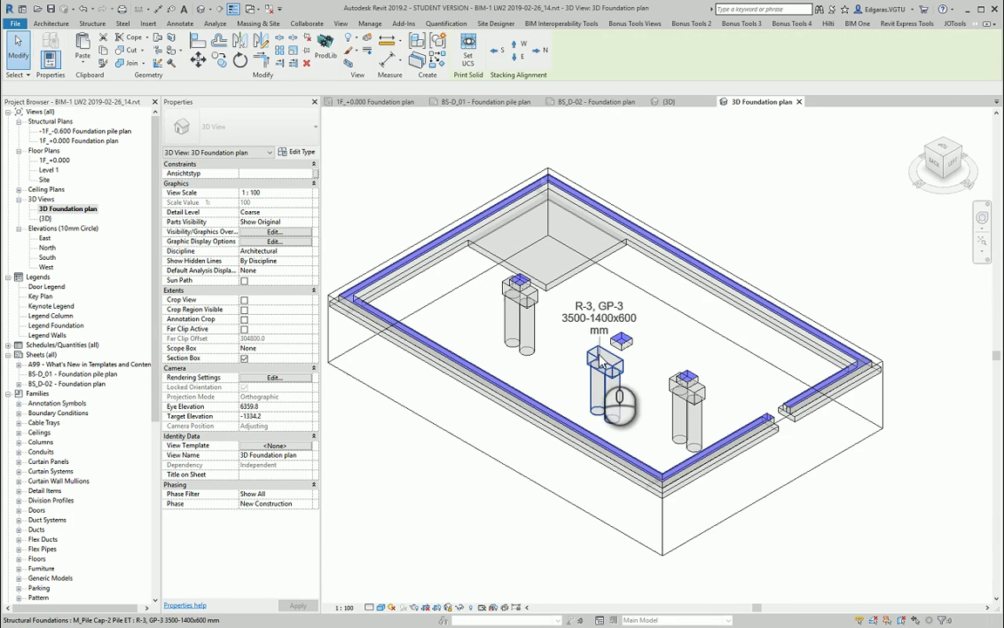
click(606, 327)
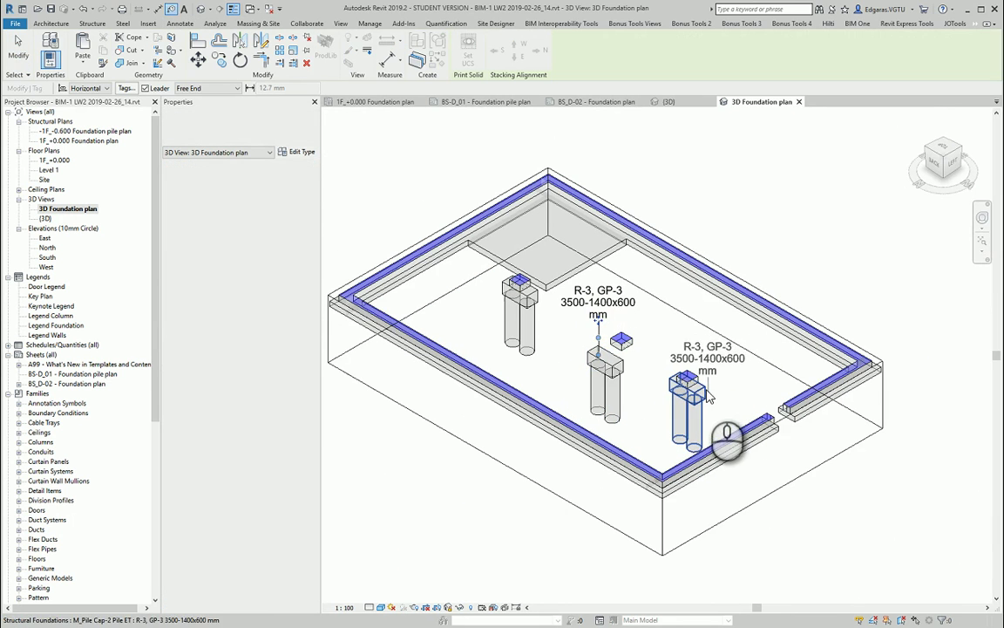
click(738, 373)
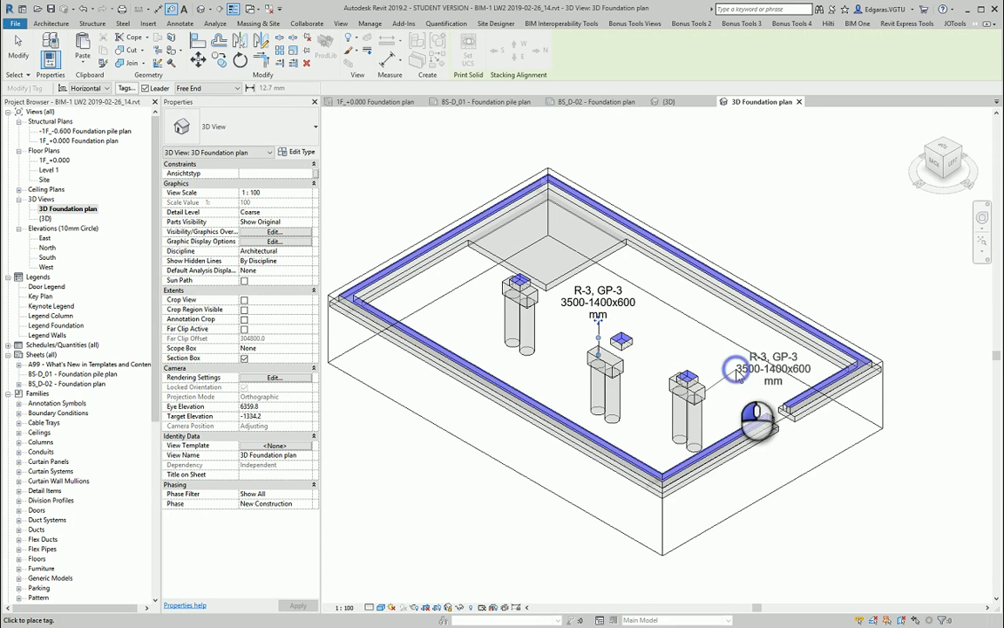
click(510, 307)
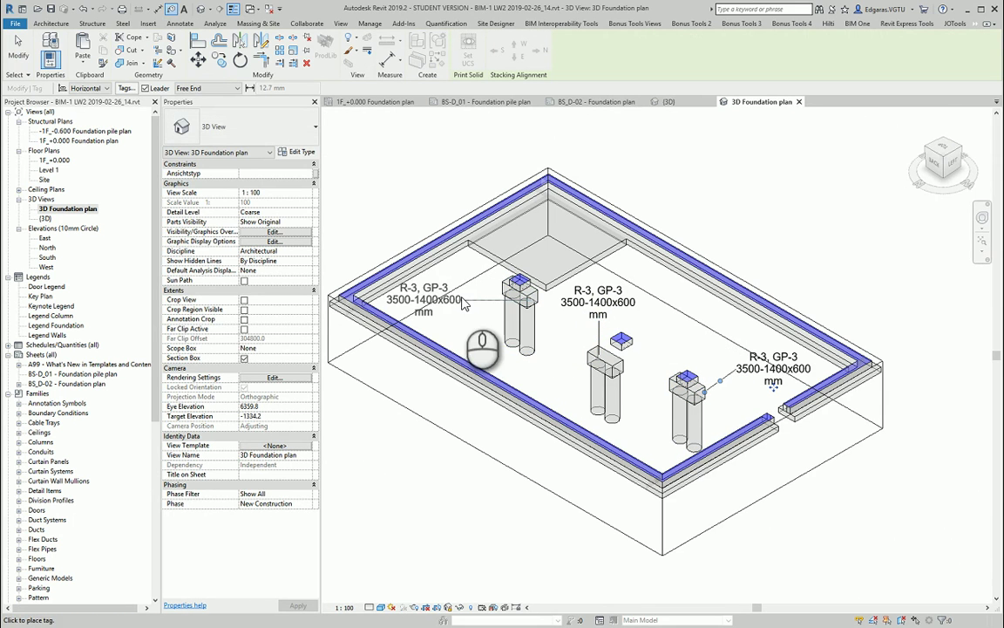
click(475, 300)
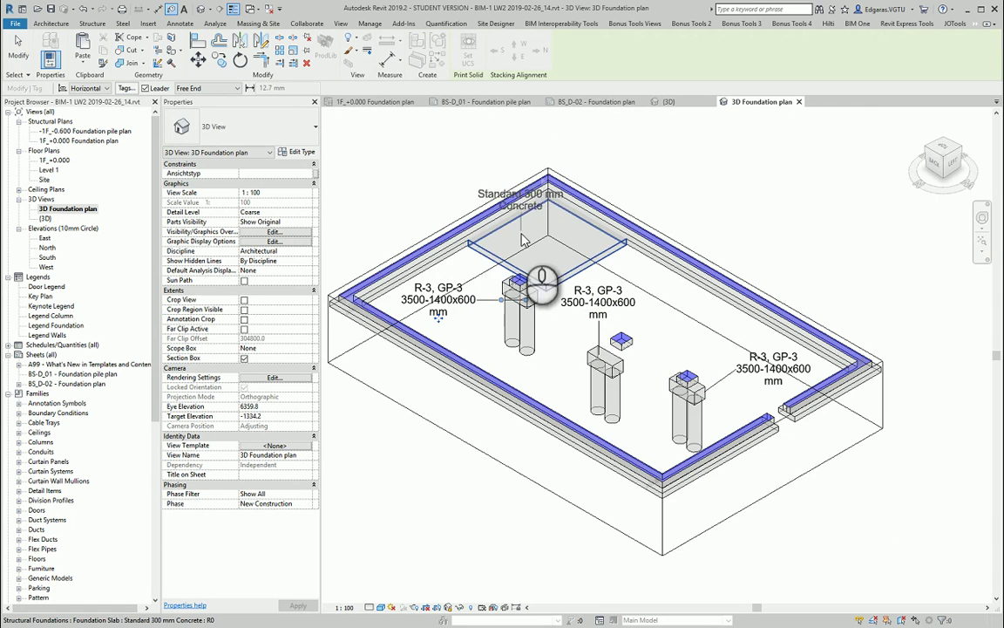
Tag the foundation slab and the front wall foundation with leaders, placing both tags outside the foundation perimeter
click(475, 203)
click(462, 192)
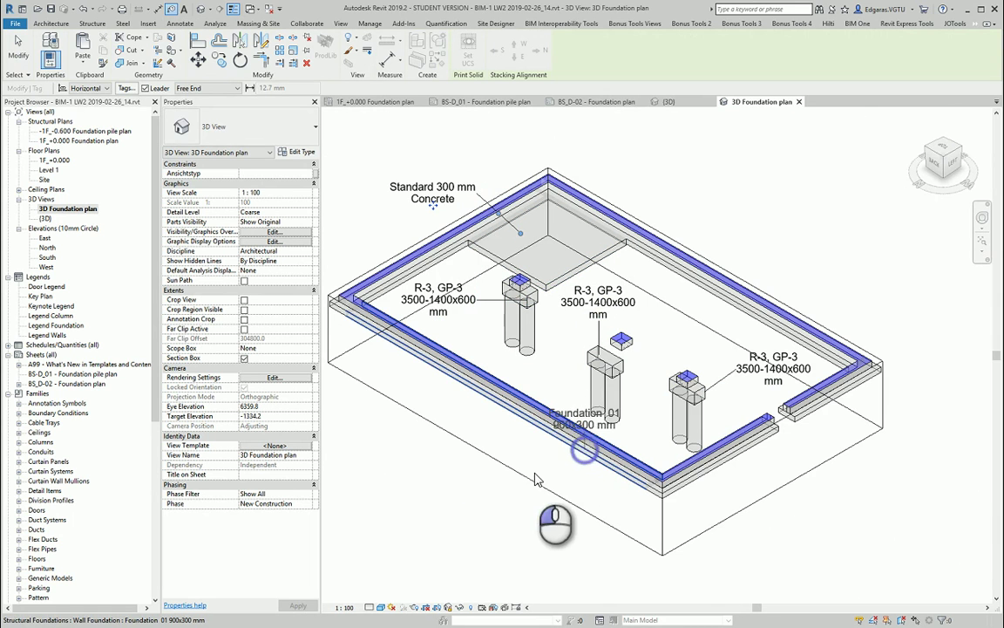
click(584, 449)
click(534, 475)
key(Escape)
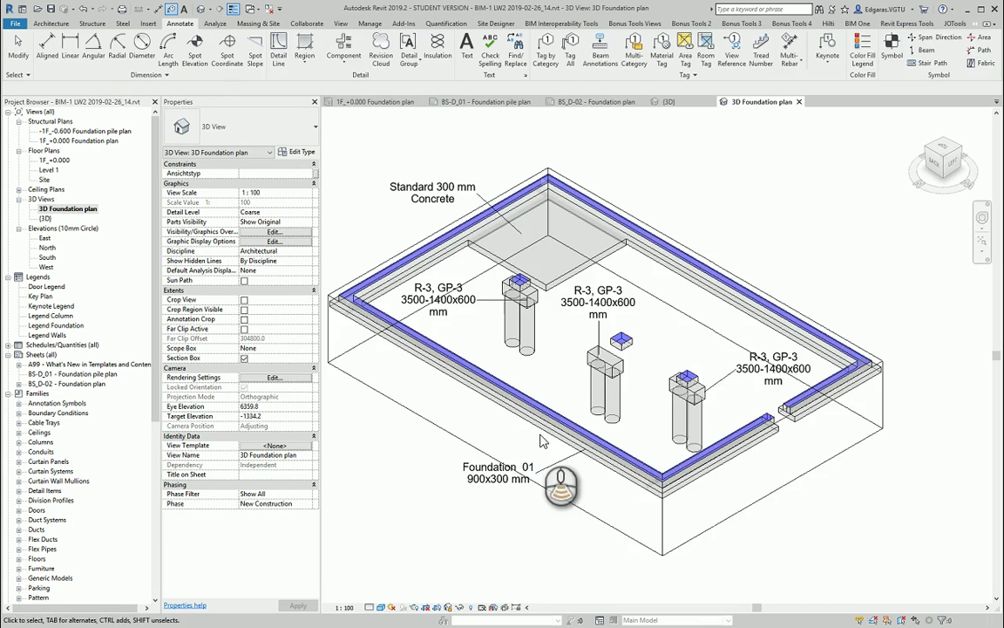
Open sheet BS_D-02 and place the 3D Foundation plan view in the empty area above the legend and schedules
scroll(541, 436, down, 3)
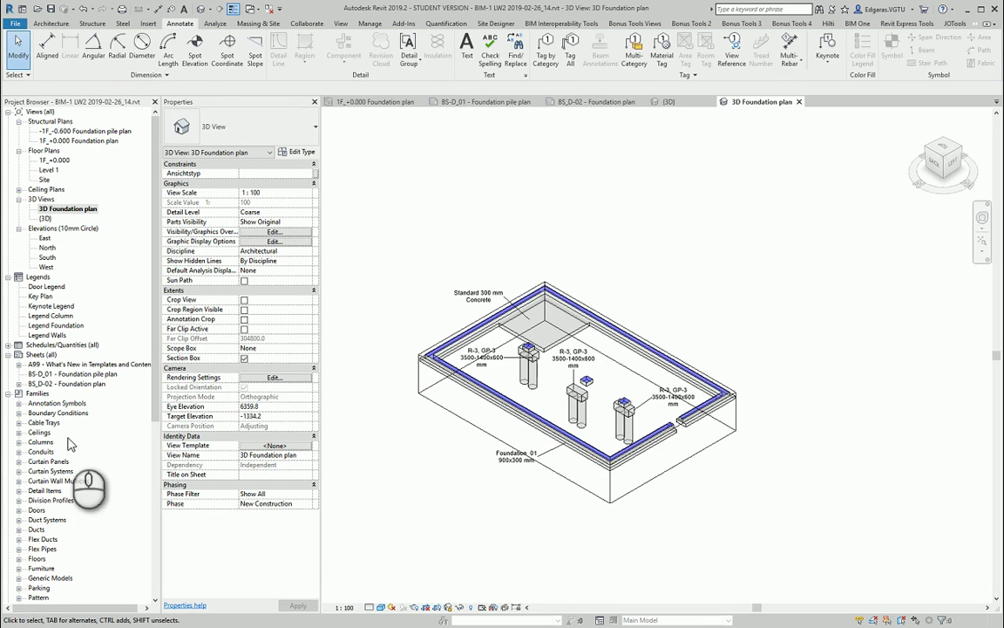
click(8, 394)
double_click(77, 384)
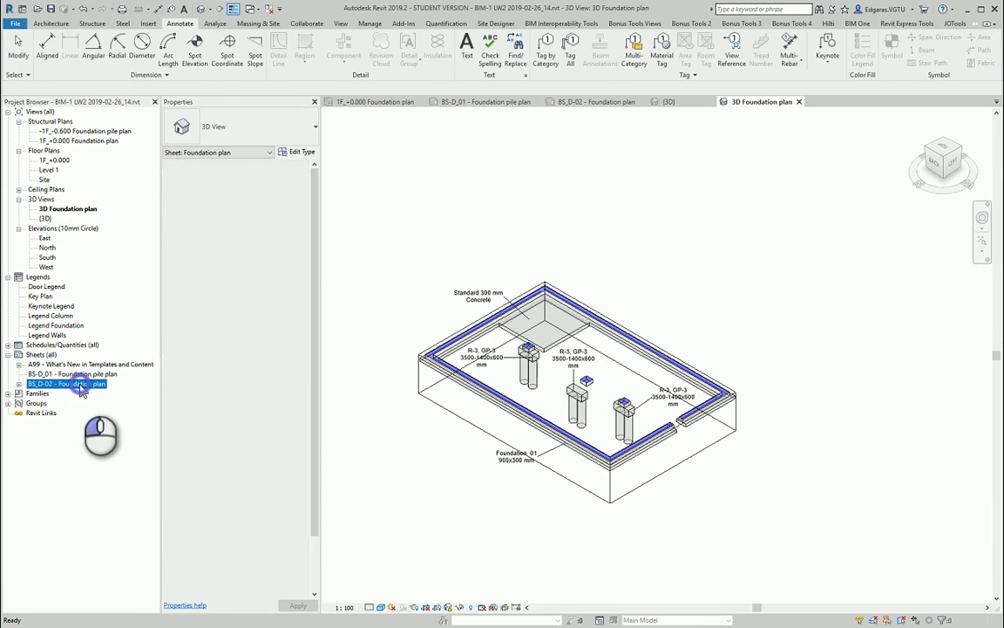
click(58, 209)
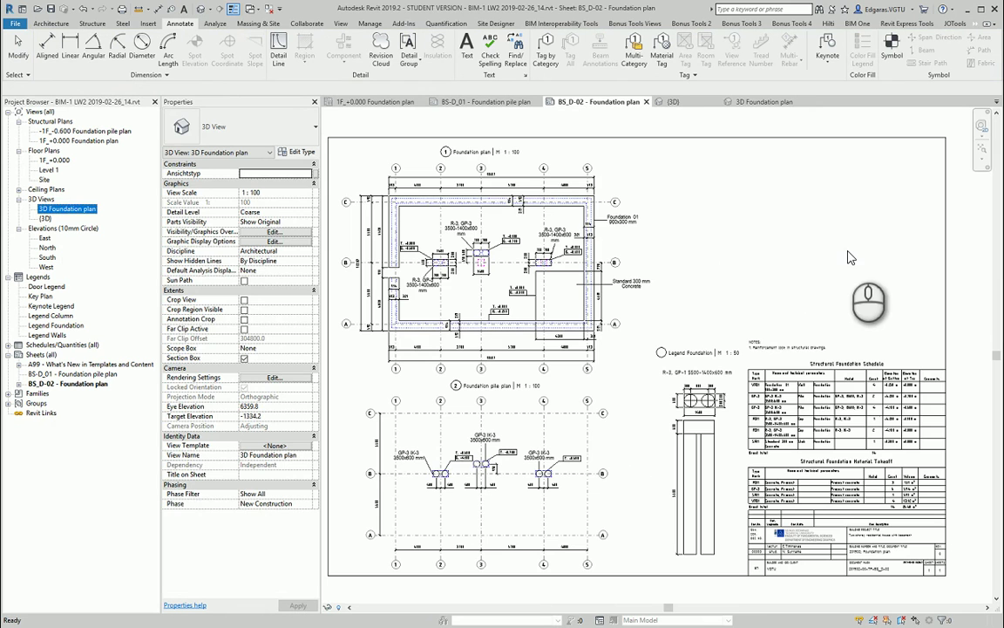
click(882, 234)
scroll(815, 246, down, 3)
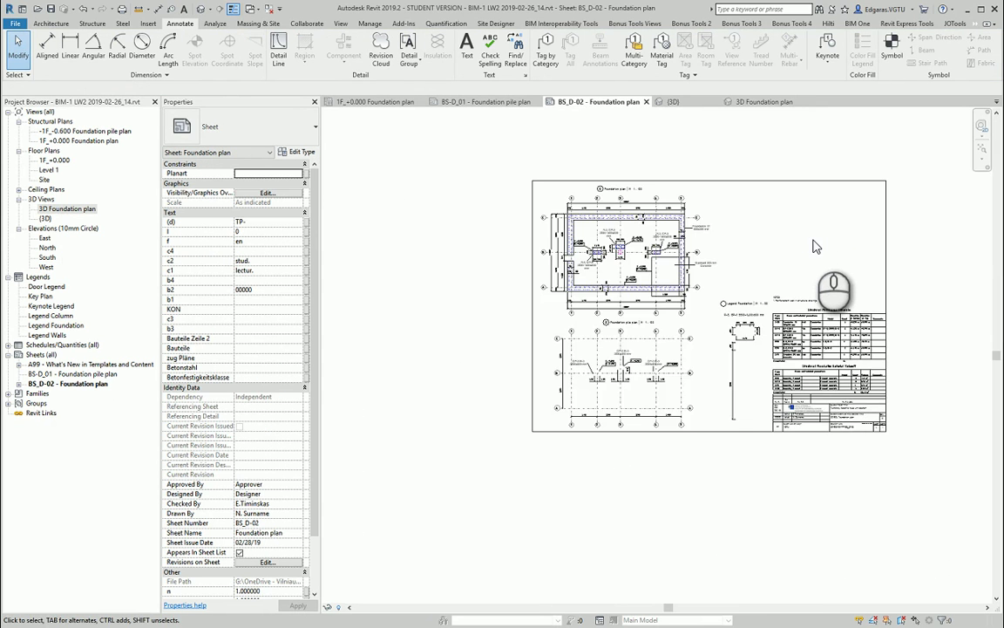
scroll(815, 247, up, 3)
click(48, 209)
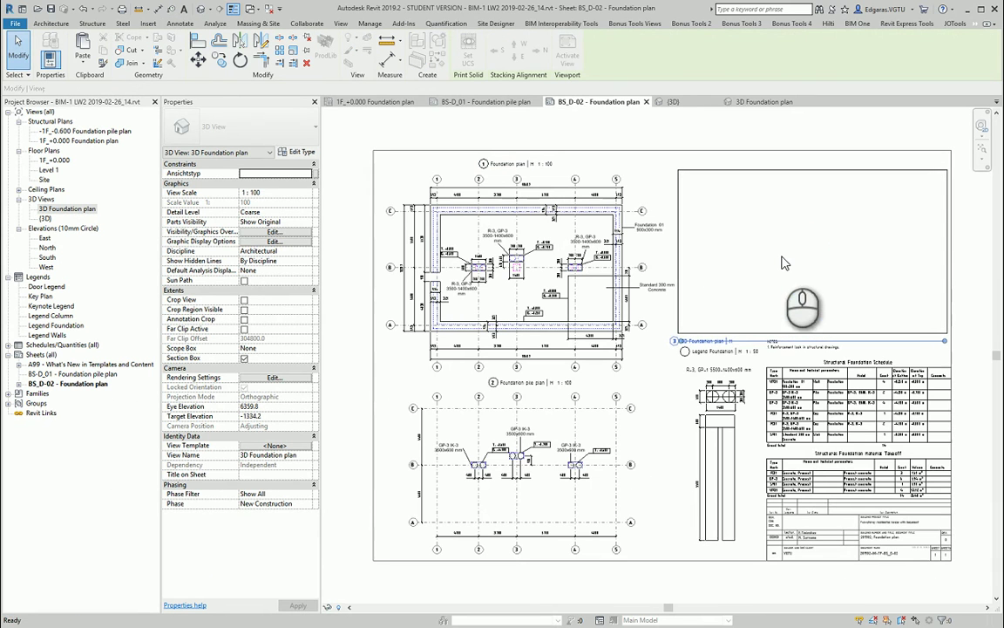
click(784, 263)
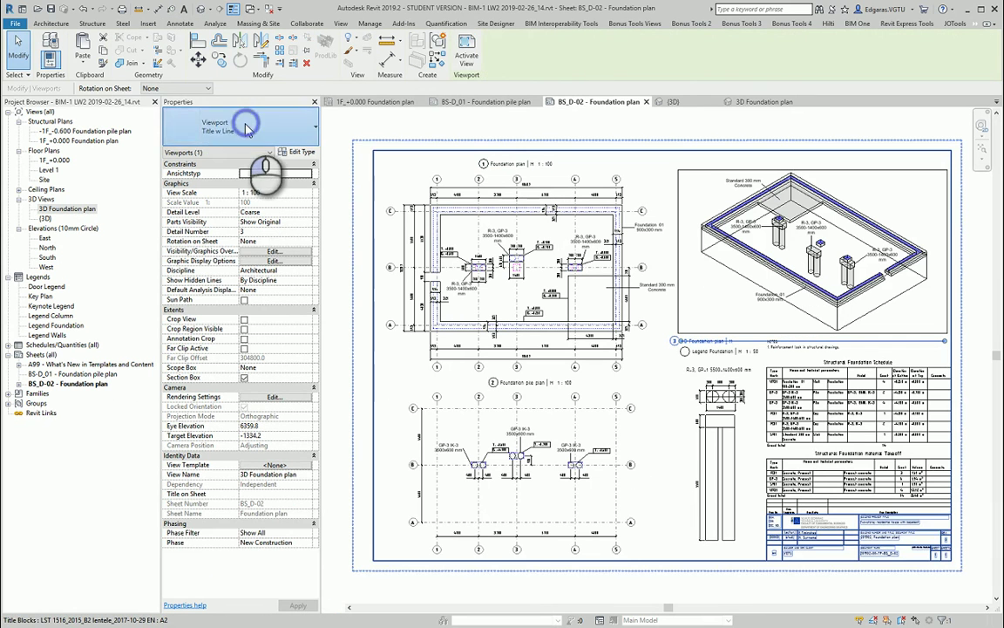
Change the 3D view's viewport type to No Title
click(247, 128)
click(214, 181)
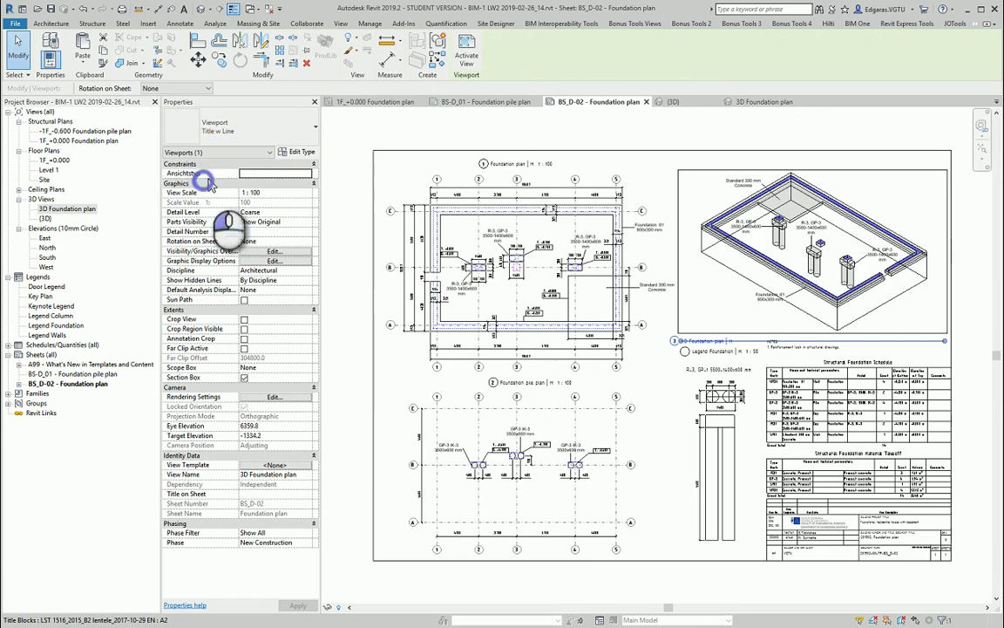
click(969, 335)
Try a 1:200 scale for the 3D view on the sheet and reposition its viewport above the schedules
mouse_move(869, 227)
middle_down()
mouse_move(801, 292)
mouse_move(784, 286)
middle_up()
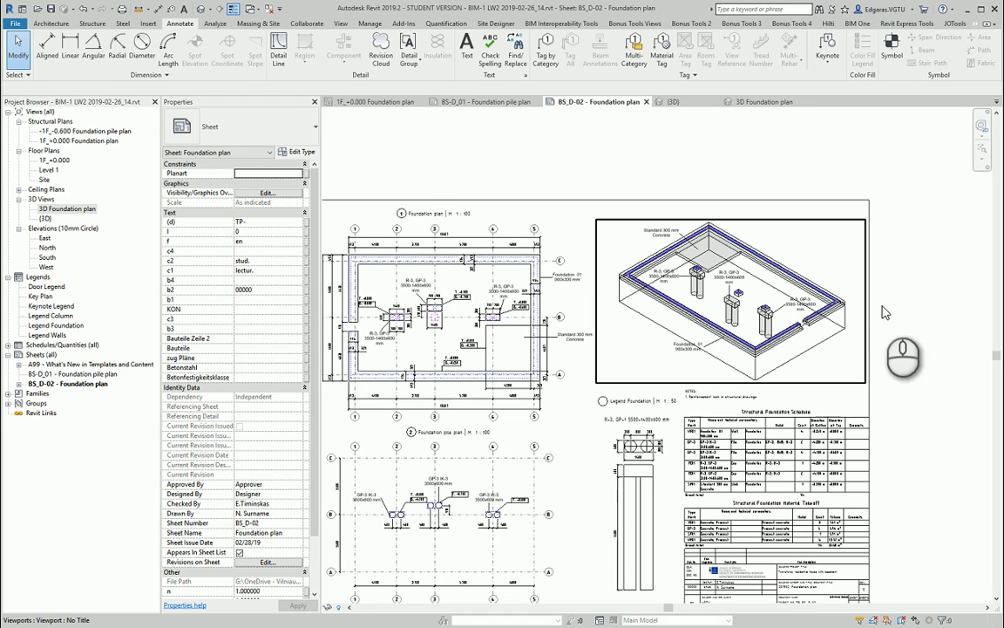
scroll(855, 335, up, 2)
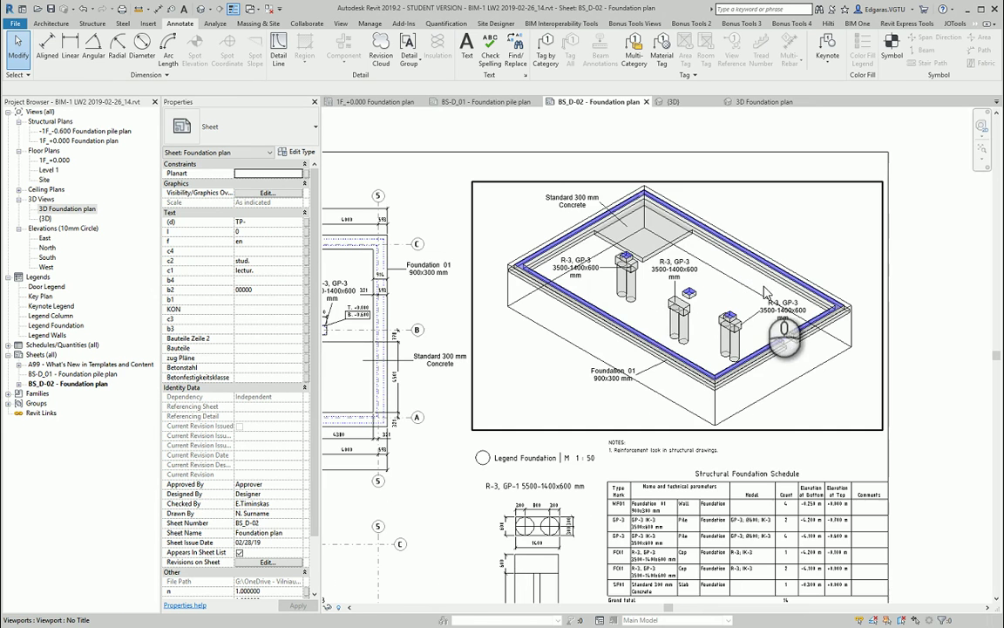
click(710, 307)
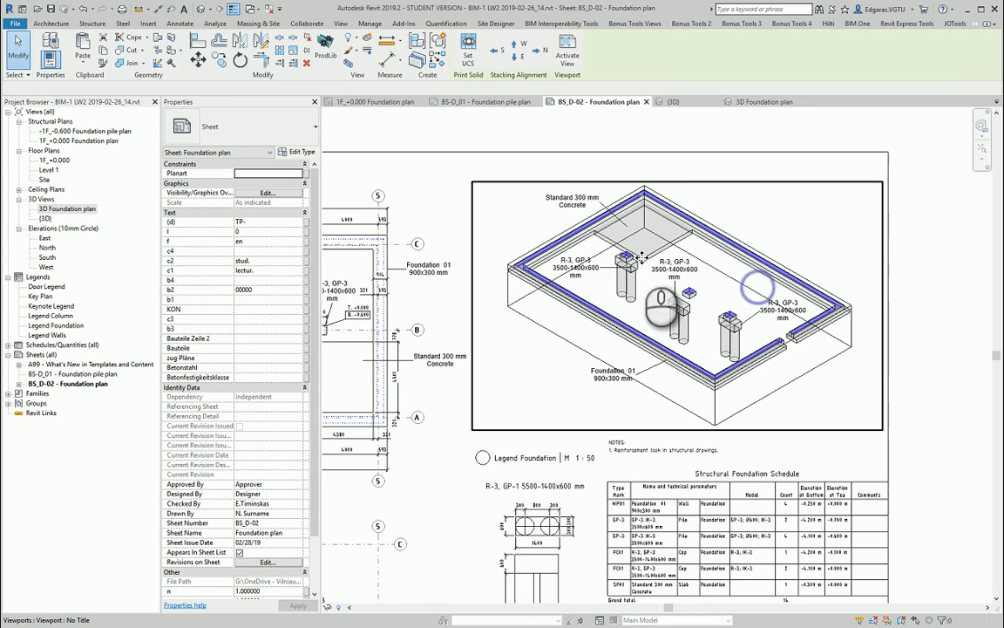
click(307, 196)
click(268, 229)
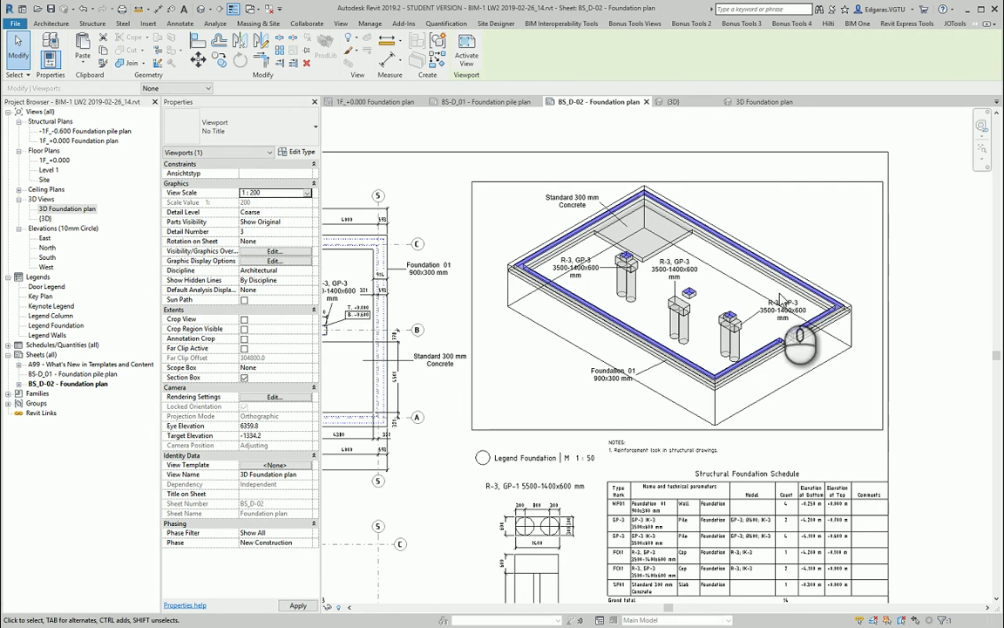
drag(562, 366, 707, 284)
click(711, 382)
click(723, 281)
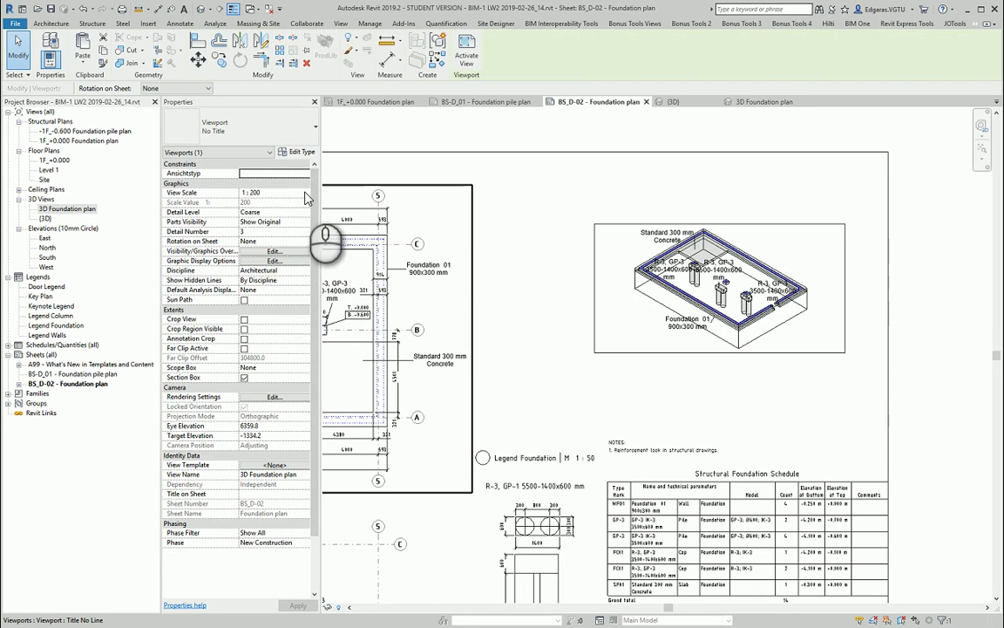
Set the 3D view's scale to 1:100 and move its viewport inside the sheet border above the notes
click(307, 194)
click(258, 236)
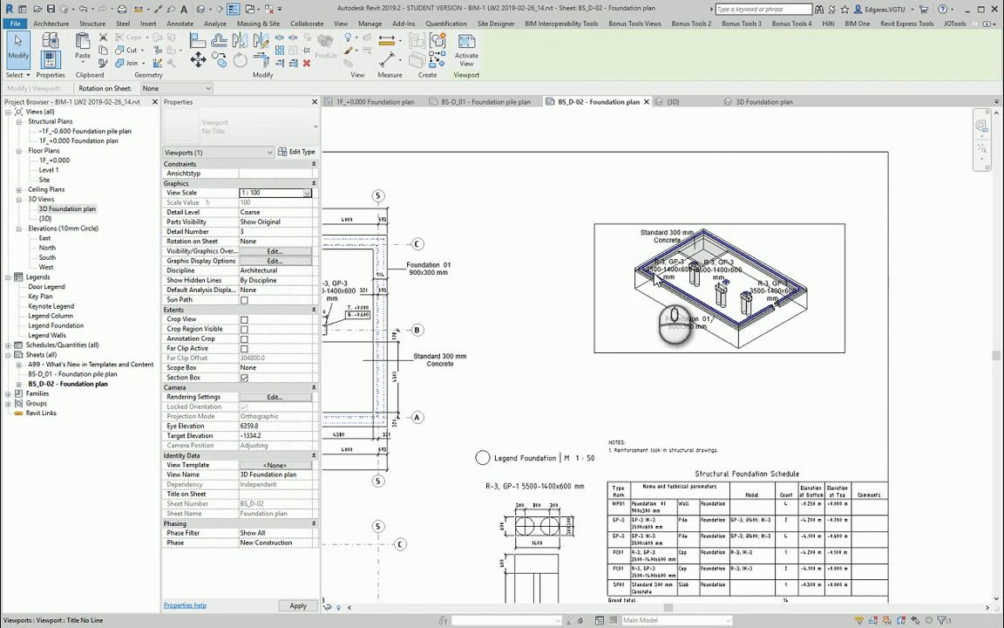
click(734, 401)
drag(824, 240, 677, 326)
click(932, 364)
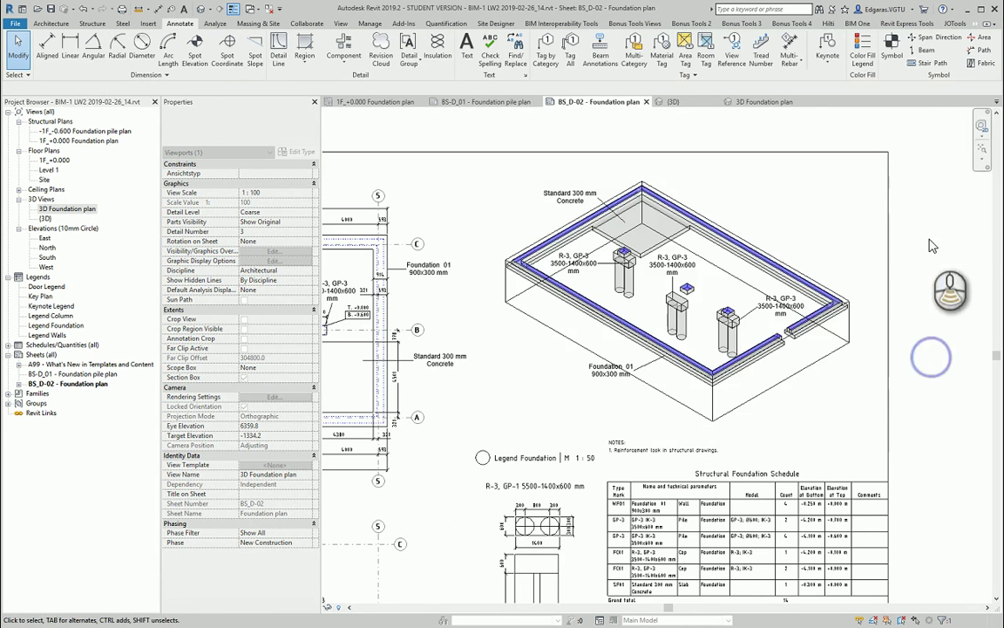
Examine the title block, schedules, legend and overall arrangement of views on sheet BS_D-02
scroll(907, 262, down, 5)
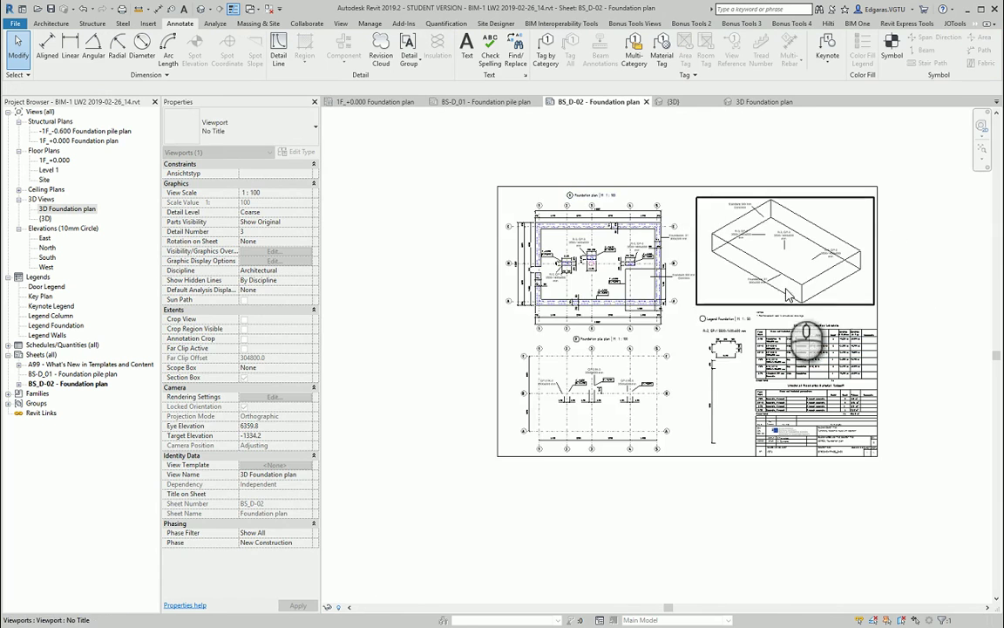
scroll(774, 272, up, 2)
click(772, 576)
scroll(893, 531, up, 5)
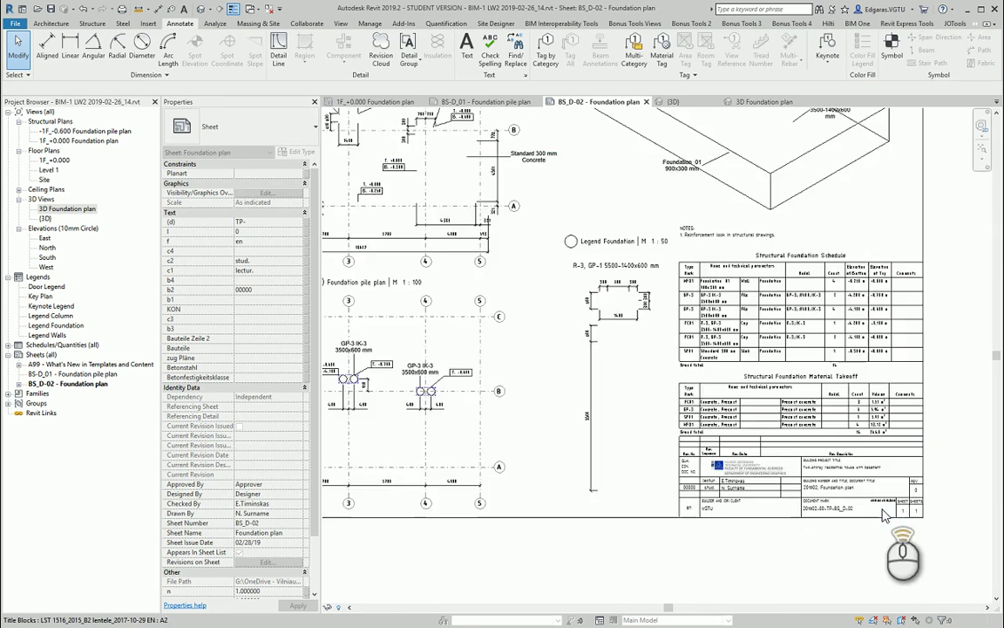
scroll(706, 459, down, 3)
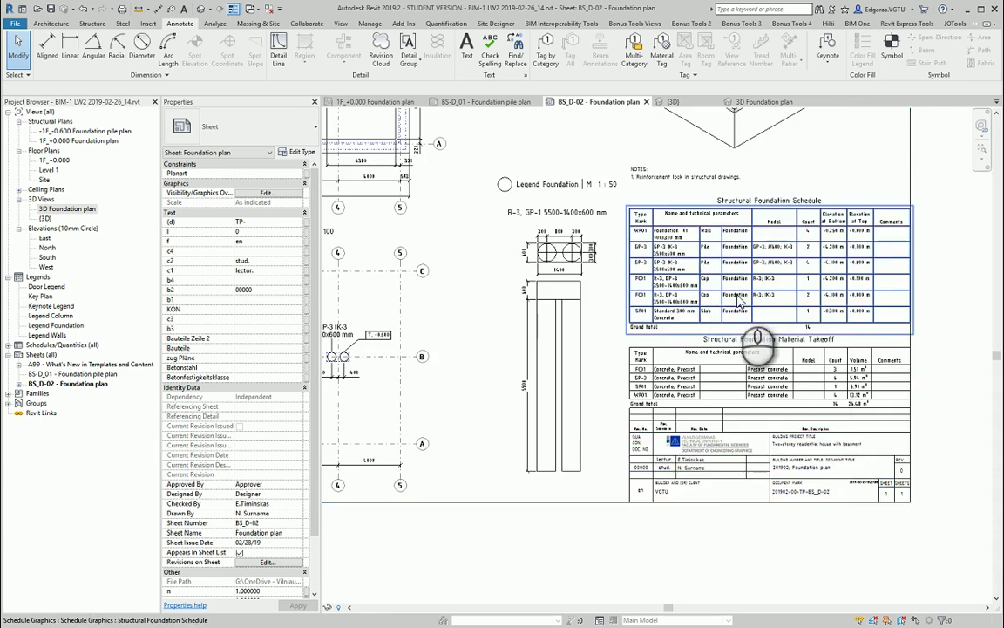
middle_drag(735, 292, 831, 383)
scroll(832, 384, down, 1)
middle_drag(628, 316, 666, 376)
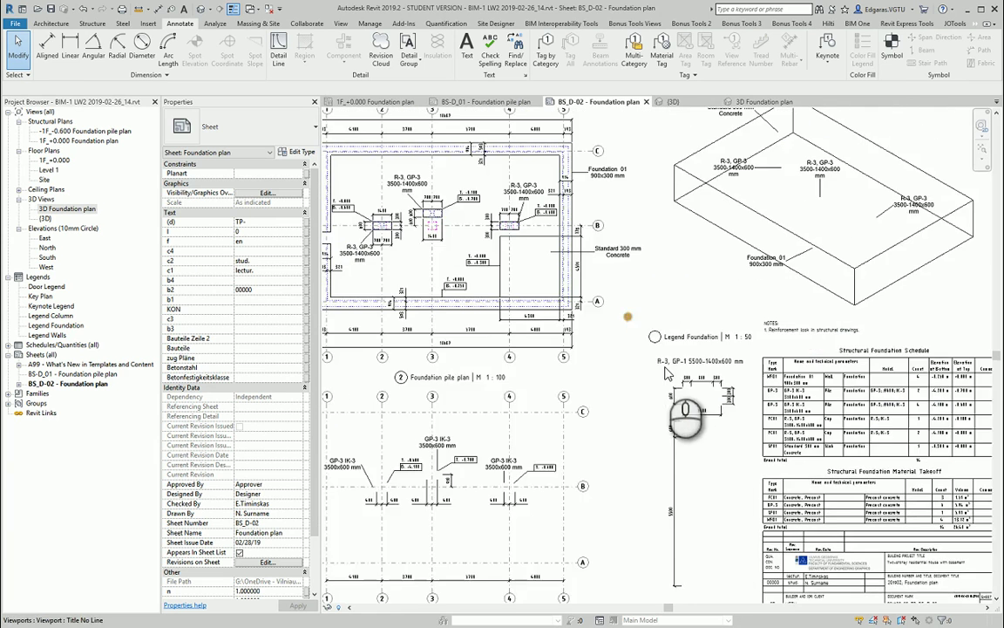
scroll(675, 380, down, 1)
click(660, 129)
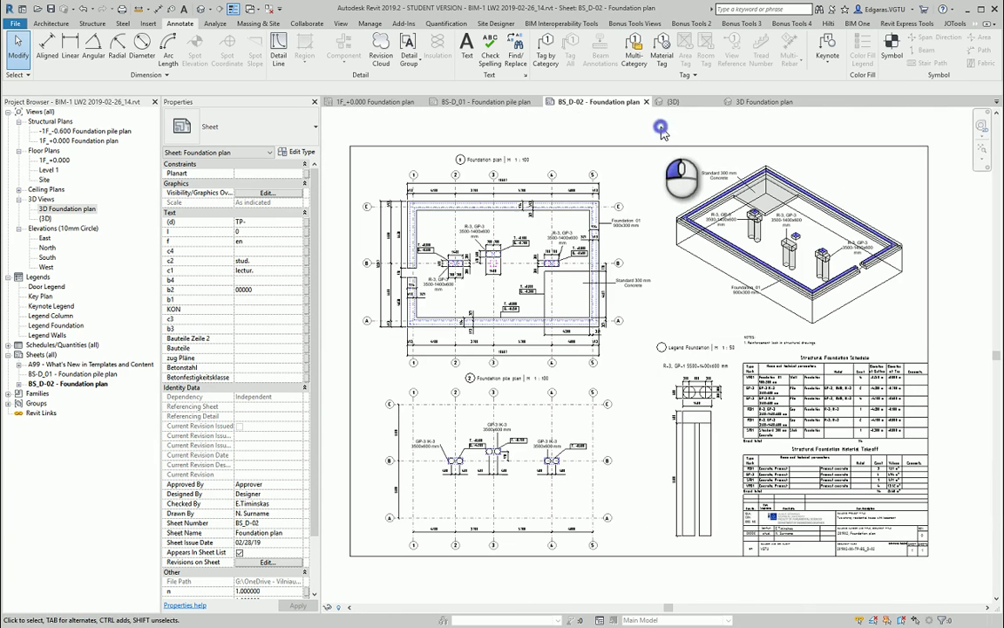